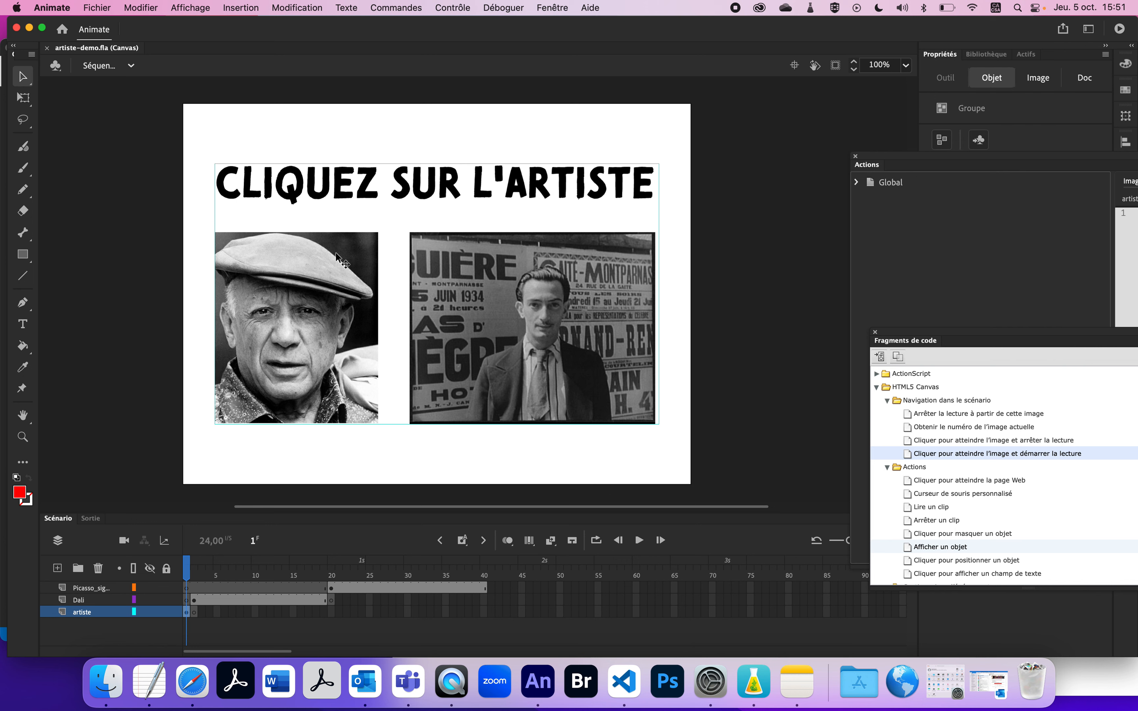
Review the Dali signature at frame 2 and the Picasso signature at frame 20, and return to frame 1.
{"action": "left_click", "coordinate": [195, 576]}
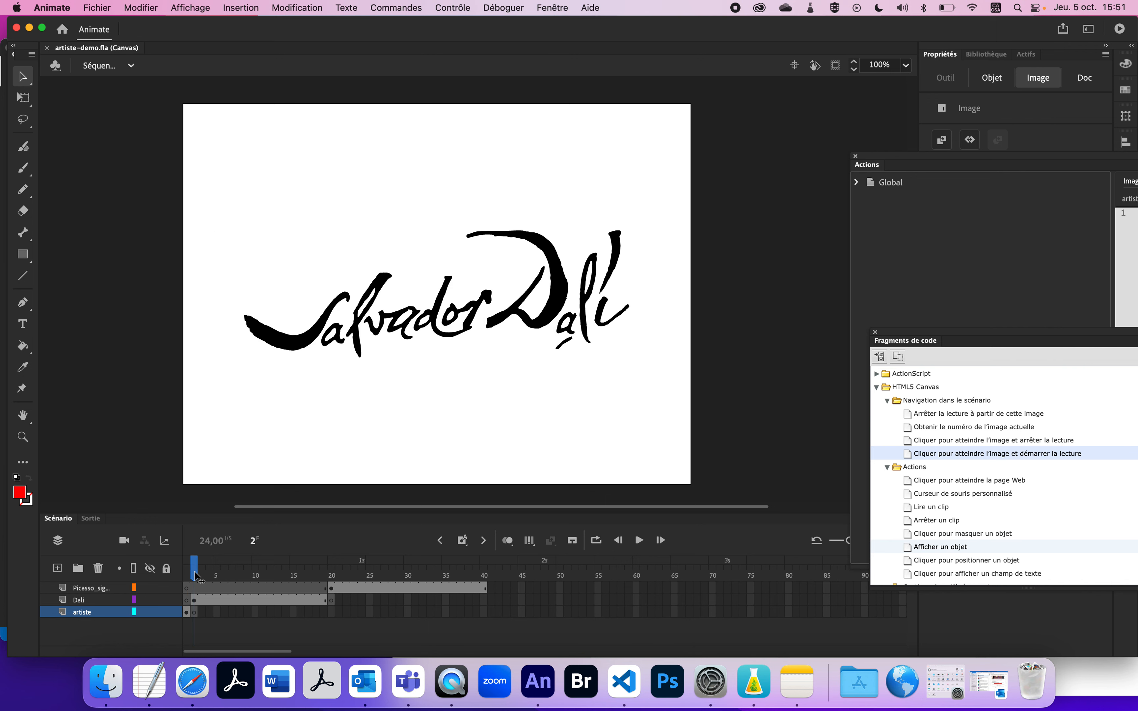
{"action": "left_click", "coordinate": [197, 600]}
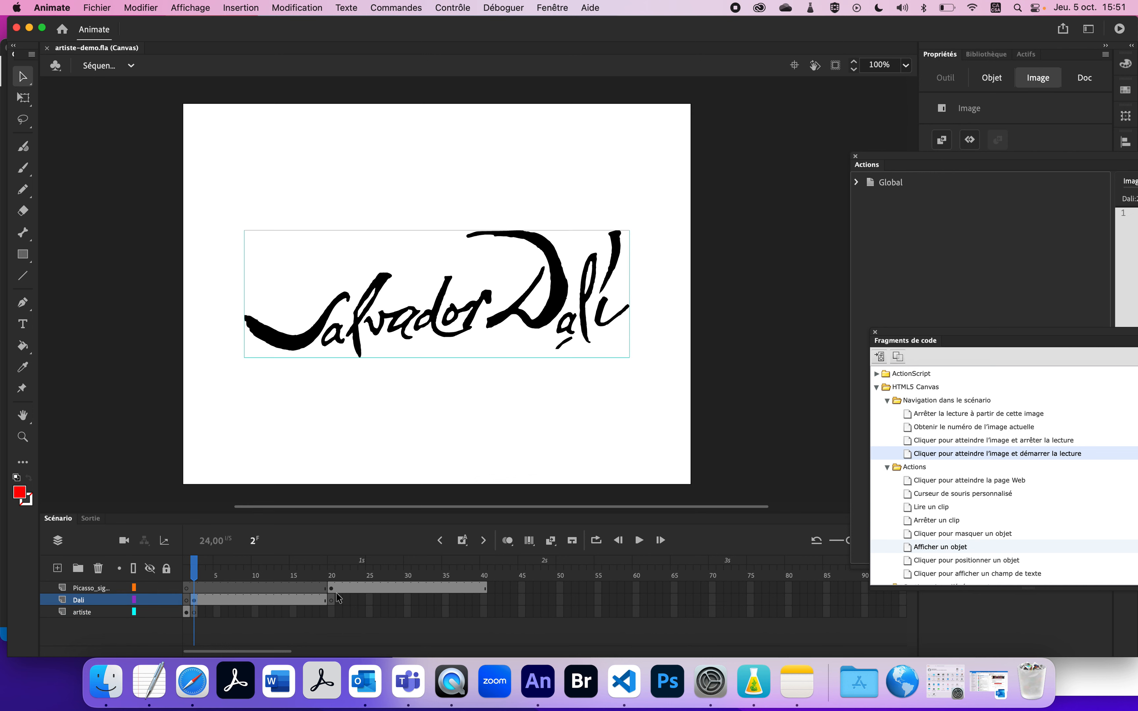
{"action": "left_click", "coordinate": [332, 588]}
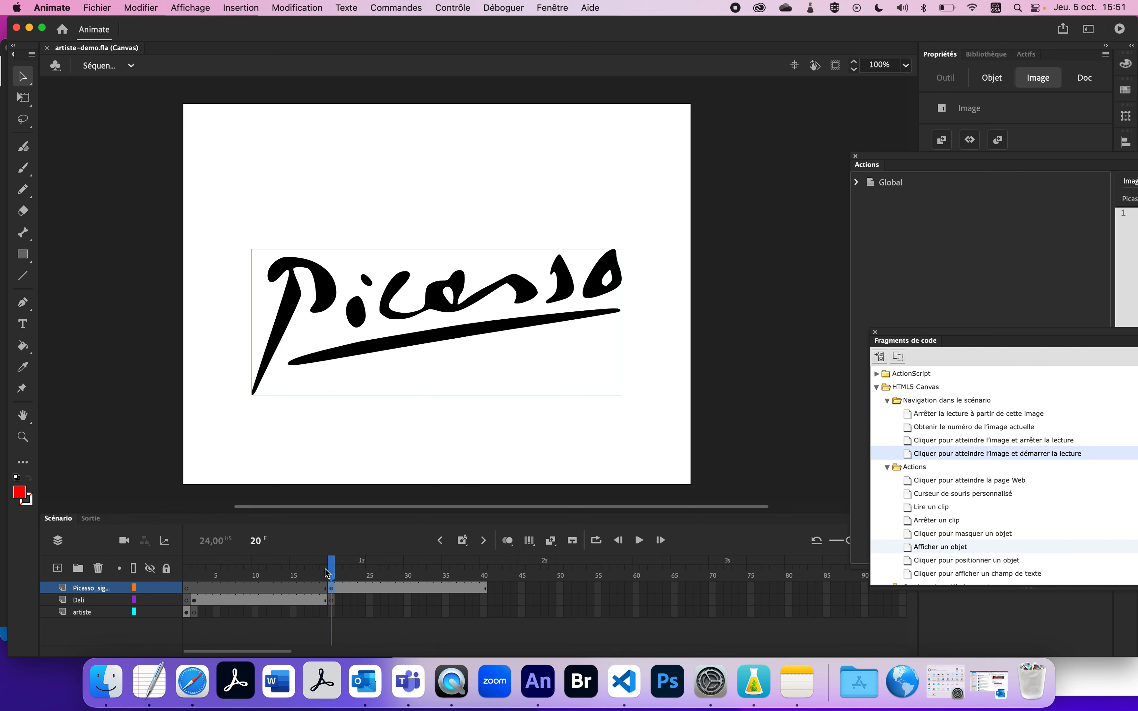
{"action": "left_click_drag", "start_coordinate": [330, 569], "coordinate": [166, 568]}
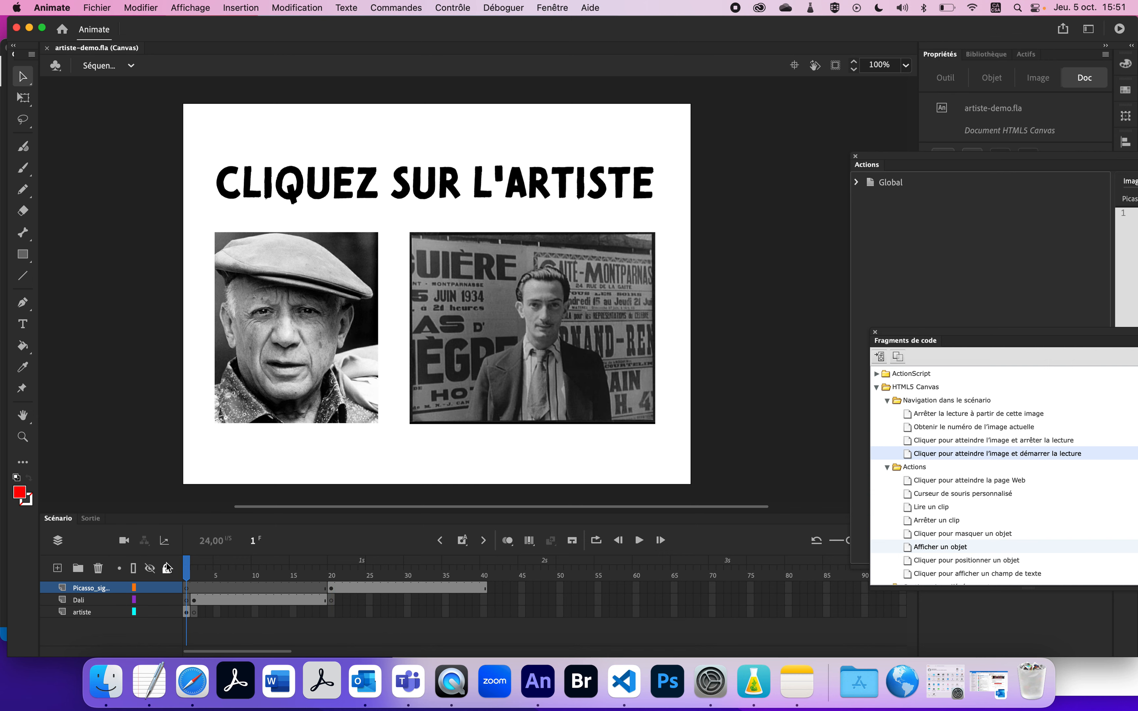
Add a new layer above the Dali layer and name it "masque".
{"action": "left_click", "coordinate": [113, 598]}
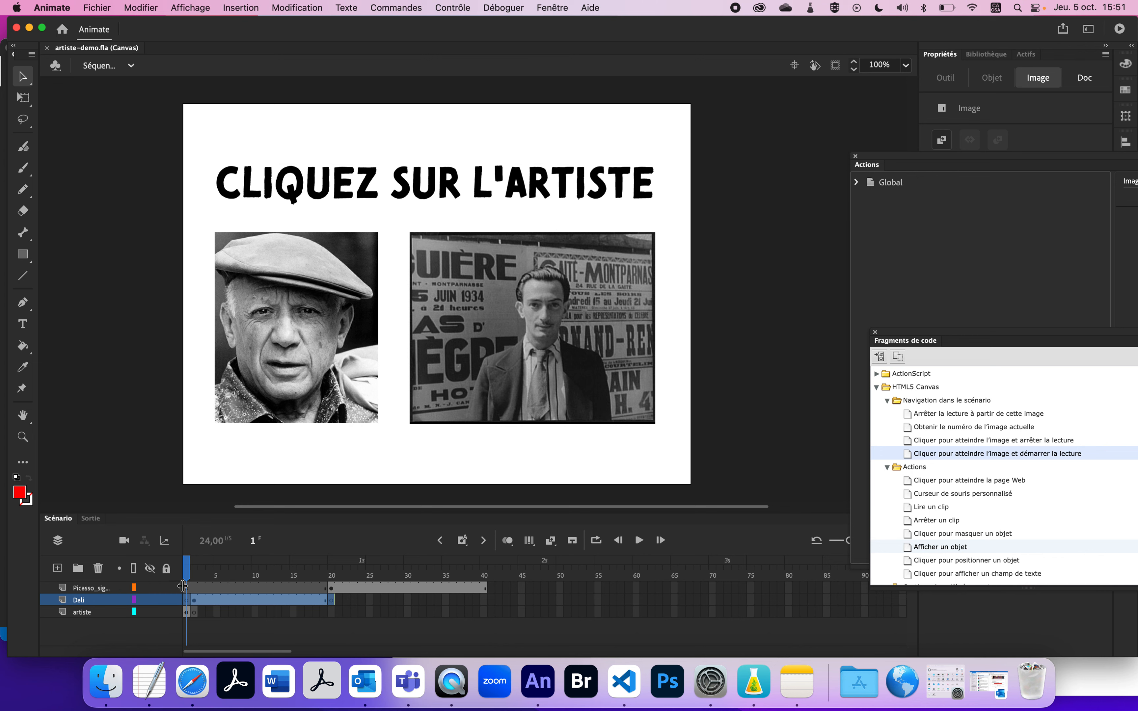
{"action": "left_click_drag", "start_coordinate": [190, 581], "coordinate": [198, 579]}
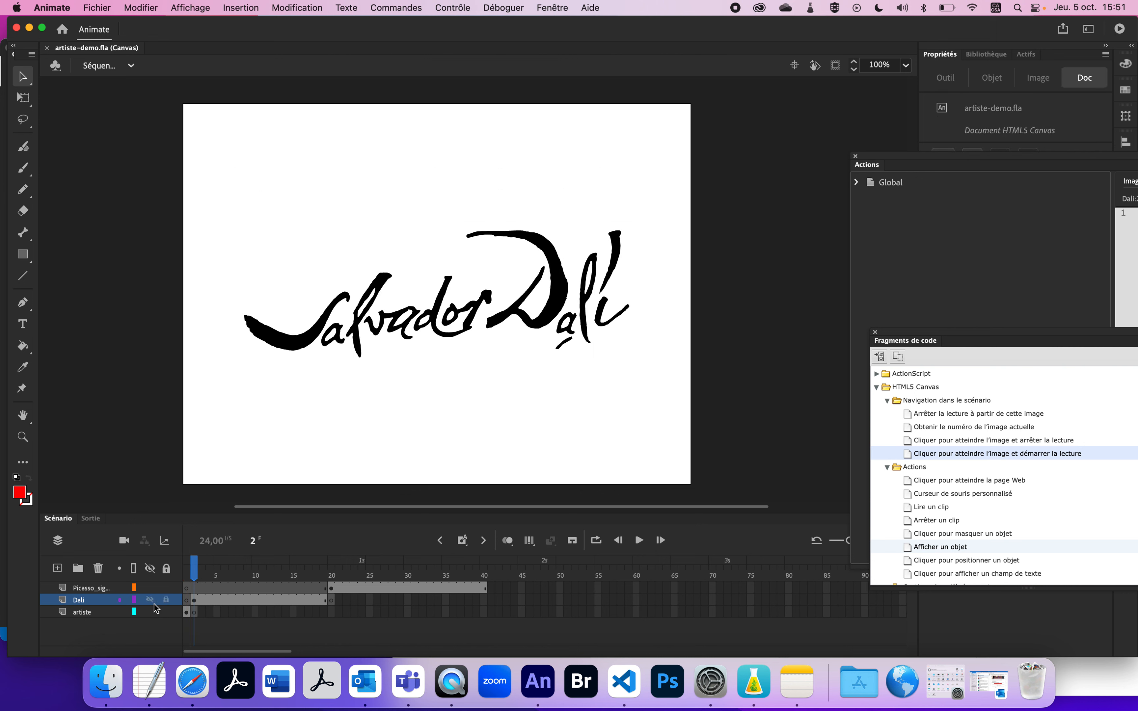
{"action": "left_click", "coordinate": [57, 568]}
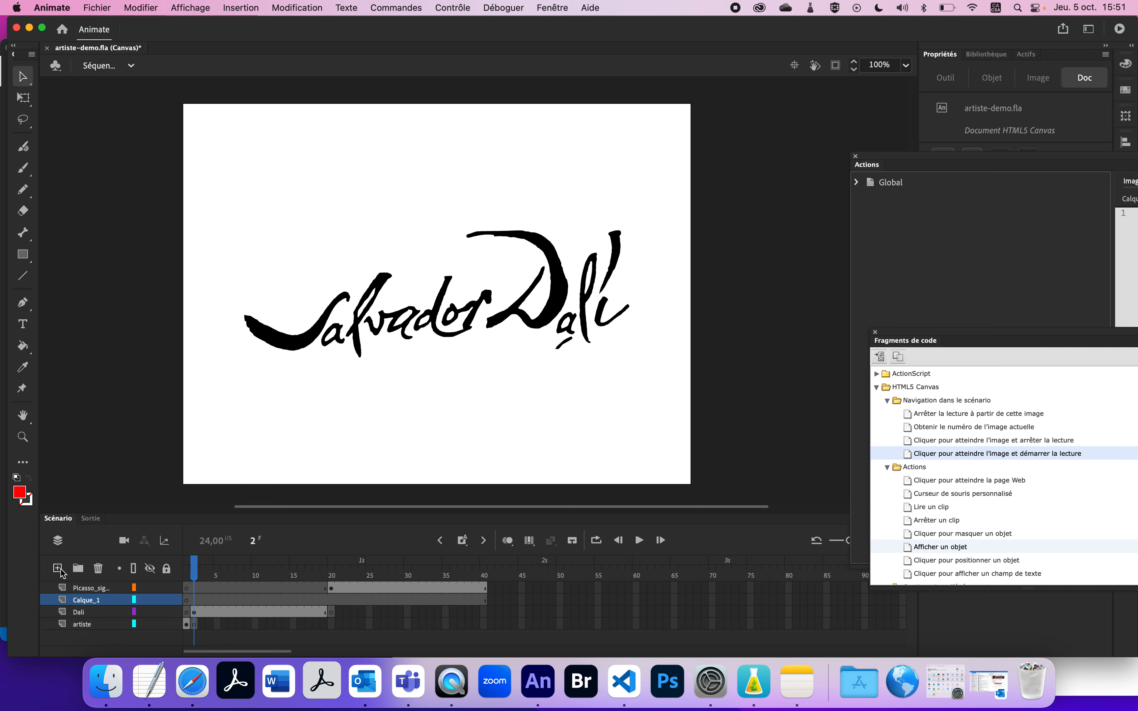
{"action": "left_click", "coordinate": [82, 598]}
{"action": "double_click", "coordinate": [82, 598]}
{"action": "type", "text": "masque"}
{"action": "key", "text": "Return"}
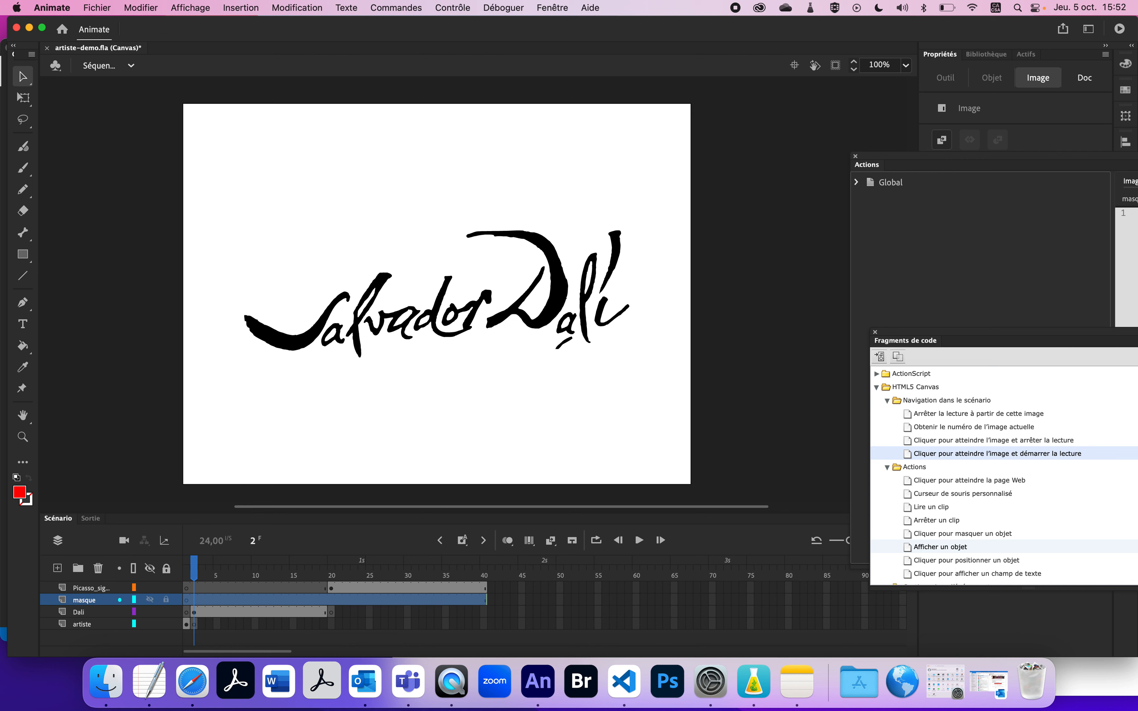
Convert the masque layer into a mask for the Dali layer and unlock it for editing.
{"action": "left_click", "coordinate": [197, 603]}
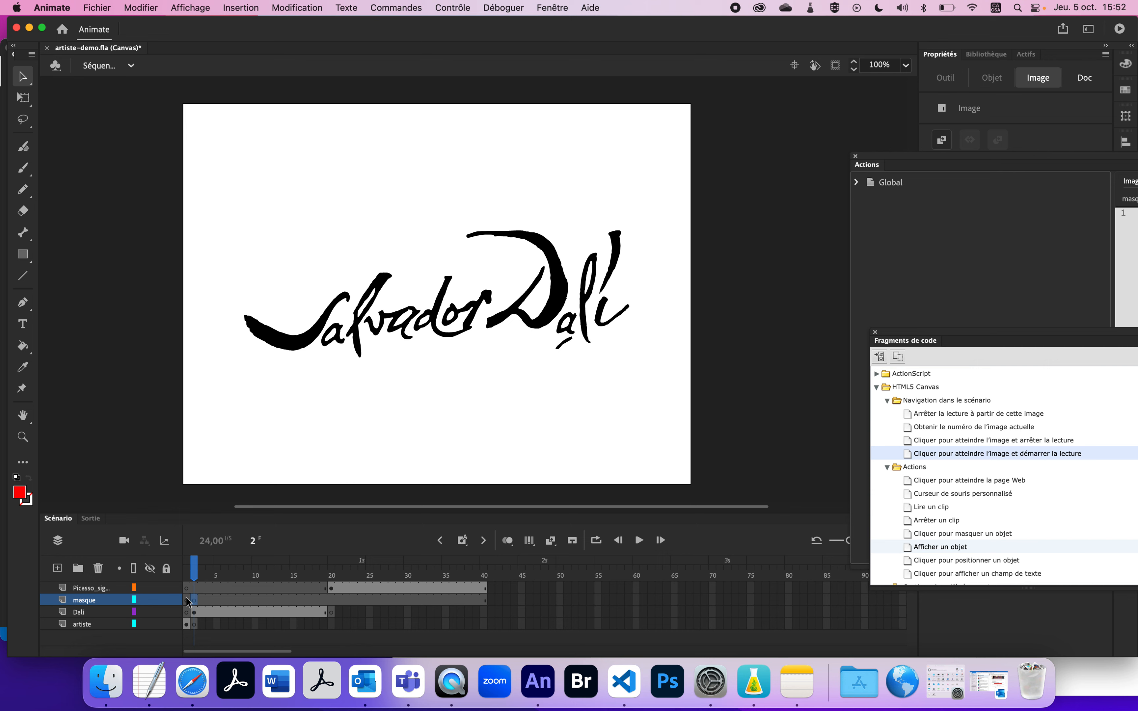
{"action": "right_click", "coordinate": [110, 607]}
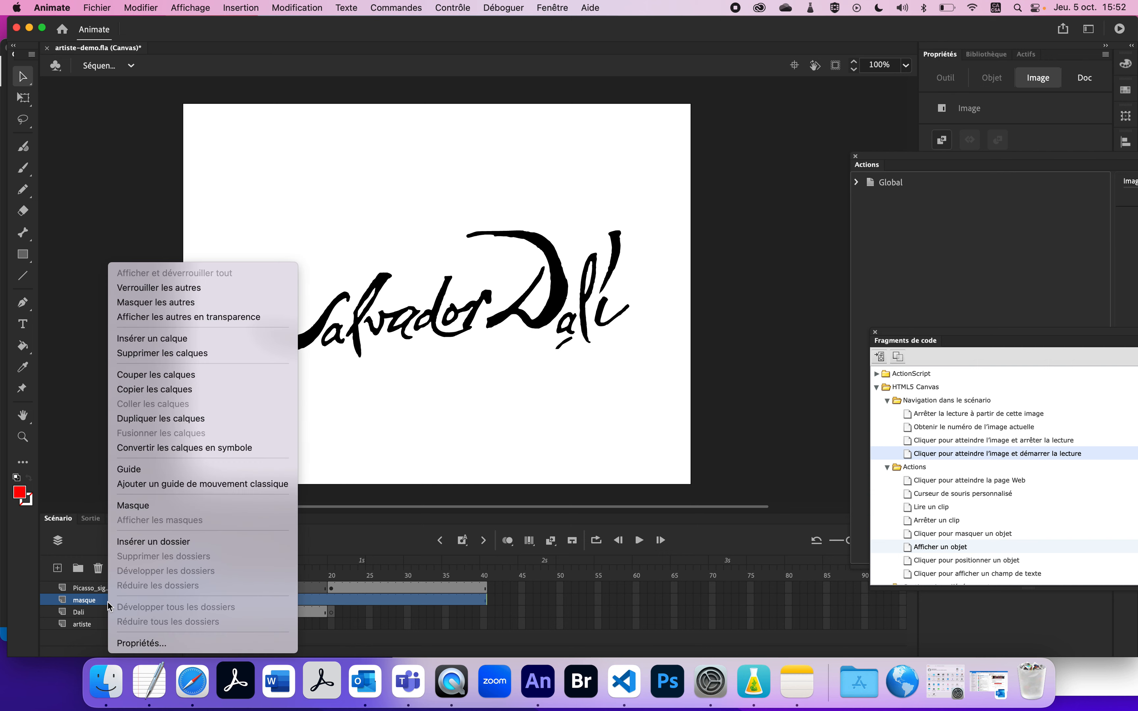
{"action": "left_click", "coordinate": [179, 504]}
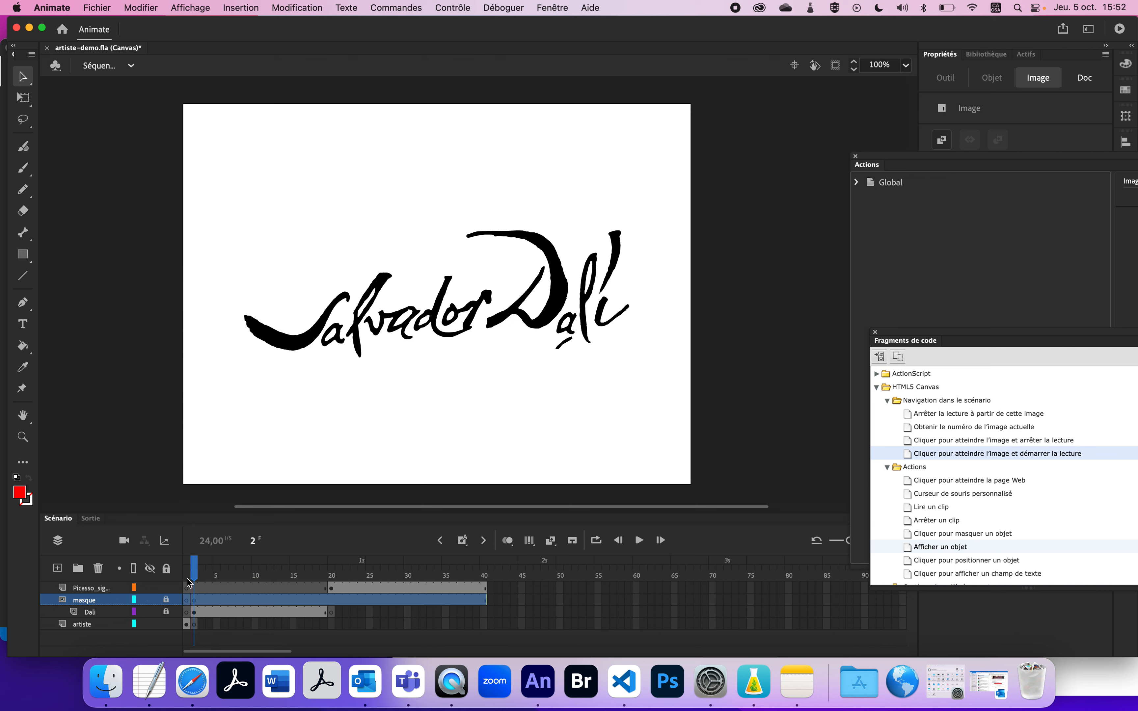
{"action": "left_click", "coordinate": [167, 601]}
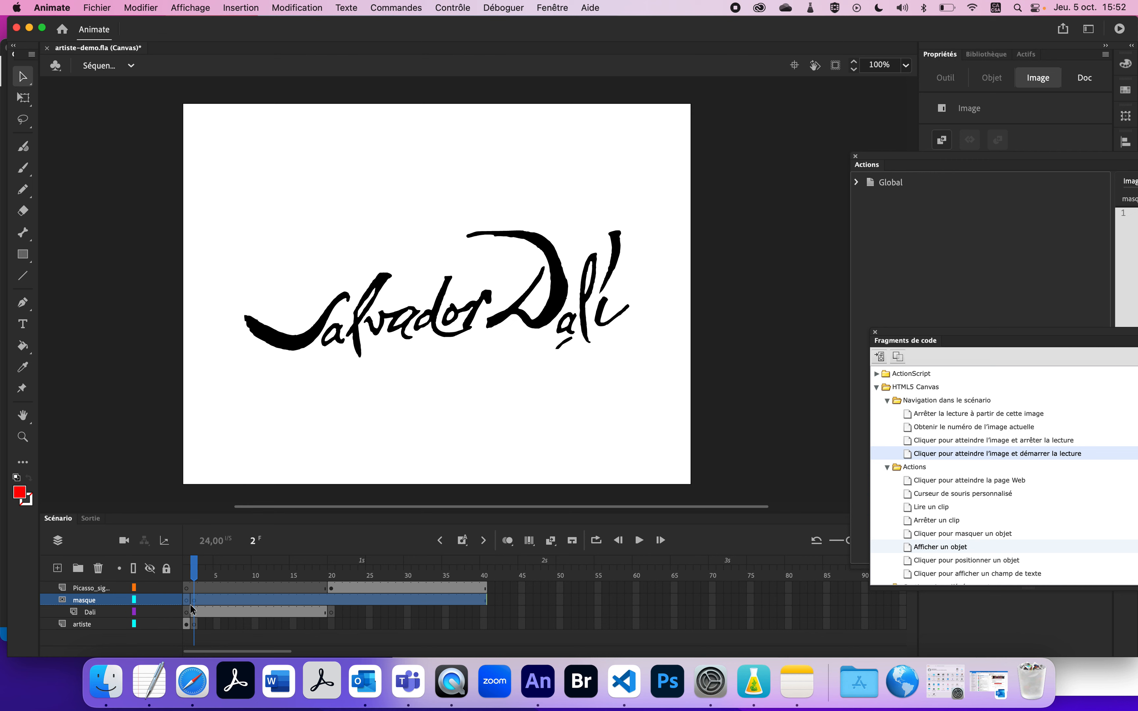
Enlarge the Classic Brush and paint over the first letters of the Dali signature at frame 2 of the masque layer.
{"action": "left_click", "coordinate": [23, 168]}
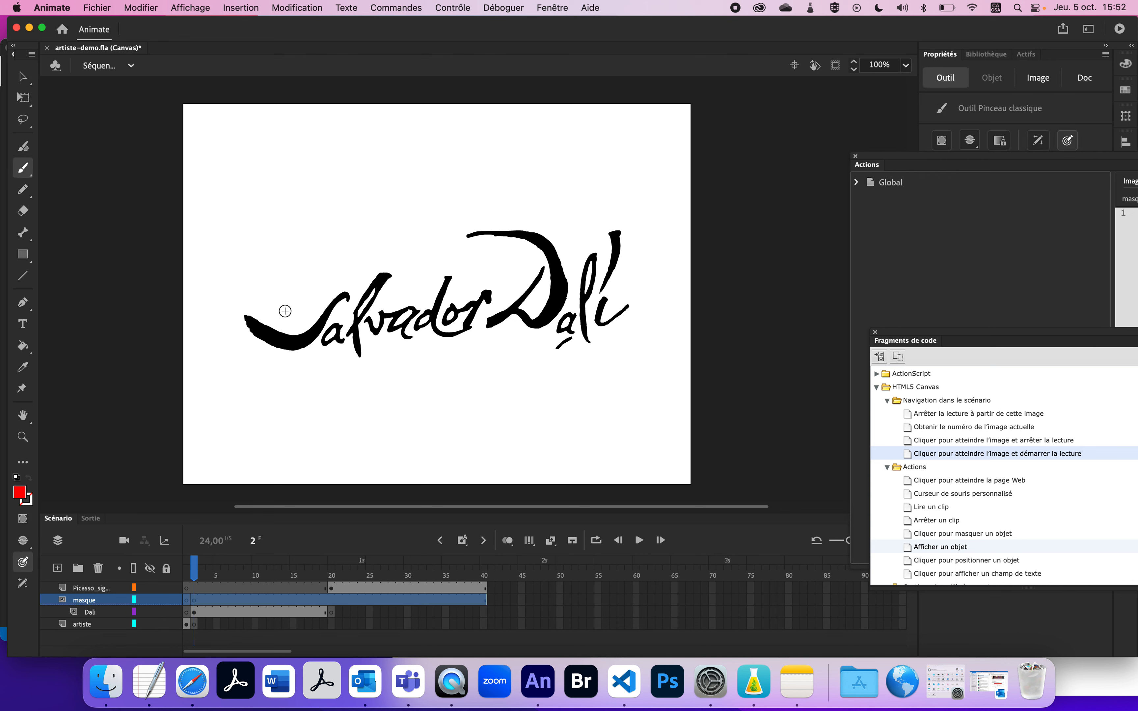
{"action": "mouse_move", "coordinate": [1017, 159]}
{"action": "left_mouse_down"}
{"action": "mouse_move", "coordinate": [970, 337]}
{"action": "mouse_move", "coordinate": [993, 299]}
{"action": "left_mouse_up"}
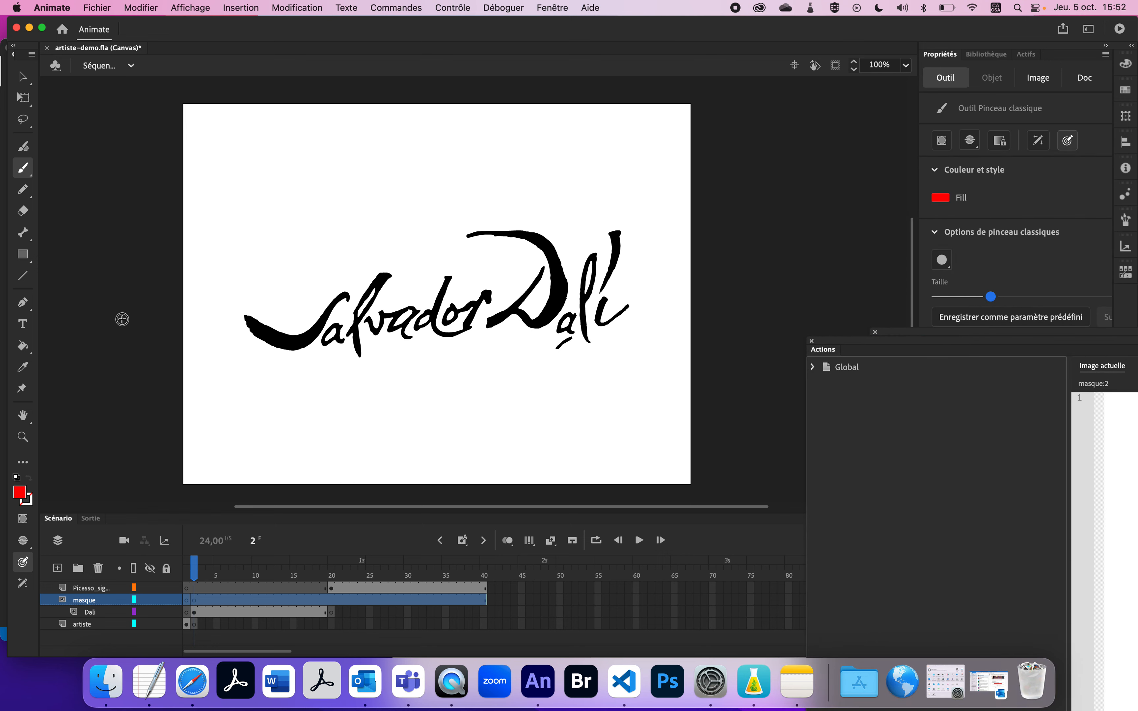
{"action": "left_click_drag", "start_coordinate": [1000, 303], "coordinate": [1004, 301]}
{"action": "left_click", "coordinate": [1016, 298]}
{"action": "mouse_move", "coordinate": [233, 317]}
{"action": "left_mouse_down"}
{"action": "mouse_move", "coordinate": [304, 335]}
{"action": "mouse_move", "coordinate": [342, 300]}
{"action": "mouse_move", "coordinate": [330, 336]}
{"action": "left_mouse_up"}
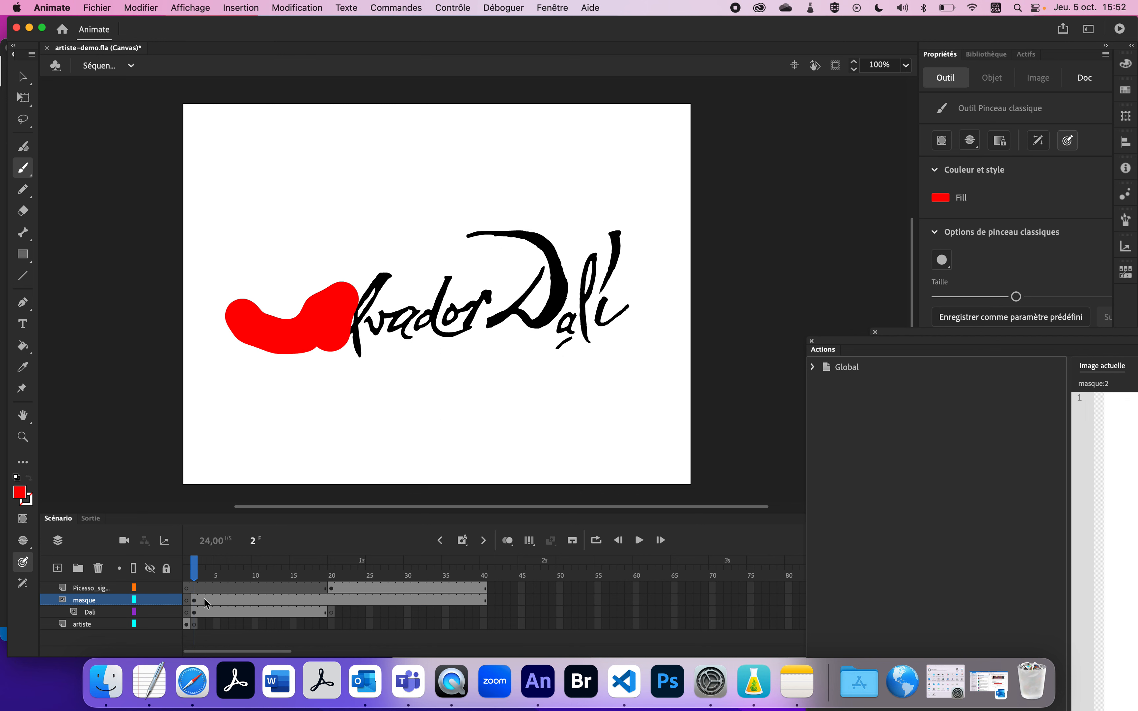
Insert successive keyframes on the masque layer through frame 7, painting further along at each until the whole Dali signature is covered.
{"action": "left_click", "coordinate": [462, 541]}
{"action": "mouse_move", "coordinate": [343, 322]}
{"action": "left_mouse_down"}
{"action": "mouse_move", "coordinate": [378, 281]}
{"action": "mouse_move", "coordinate": [353, 311]}
{"action": "mouse_move", "coordinate": [362, 352]}
{"action": "mouse_move", "coordinate": [372, 319]}
{"action": "mouse_move", "coordinate": [400, 311]}
{"action": "mouse_move", "coordinate": [398, 329]}
{"action": "mouse_move", "coordinate": [435, 283]}
{"action": "mouse_move", "coordinate": [432, 324]}
{"action": "mouse_move", "coordinate": [454, 327]}
{"action": "mouse_move", "coordinate": [478, 300]}
{"action": "left_mouse_up"}
{"action": "left_click", "coordinate": [462, 541]}
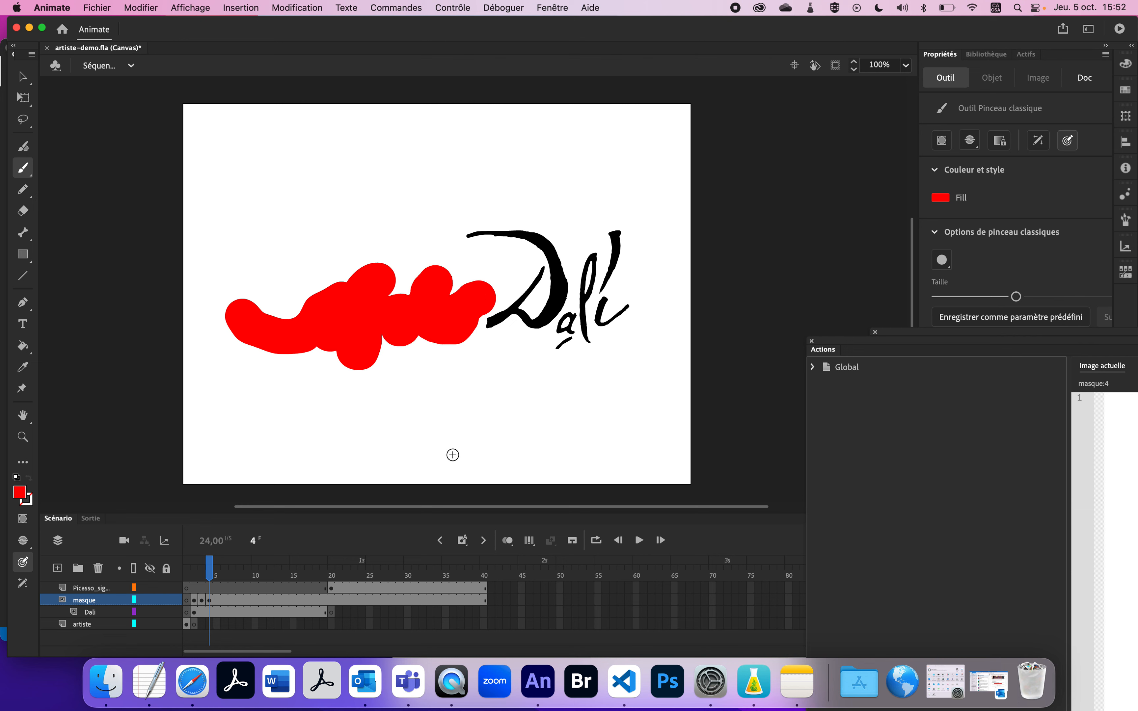
{"action": "left_click", "coordinate": [462, 541]}
{"action": "mouse_move", "coordinate": [487, 326]}
{"action": "left_mouse_down"}
{"action": "mouse_move", "coordinate": [522, 288]}
{"action": "mouse_move", "coordinate": [528, 260]}
{"action": "mouse_move", "coordinate": [465, 246]}
{"action": "mouse_move", "coordinate": [527, 241]}
{"action": "mouse_move", "coordinate": [557, 278]}
{"action": "mouse_move", "coordinate": [529, 316]}
{"action": "mouse_move", "coordinate": [571, 335]}
{"action": "mouse_move", "coordinate": [584, 261]}
{"action": "mouse_move", "coordinate": [554, 346]}
{"action": "left_mouse_up"}
{"action": "left_click", "coordinate": [462, 540]}
{"action": "left_click", "coordinate": [462, 540]}
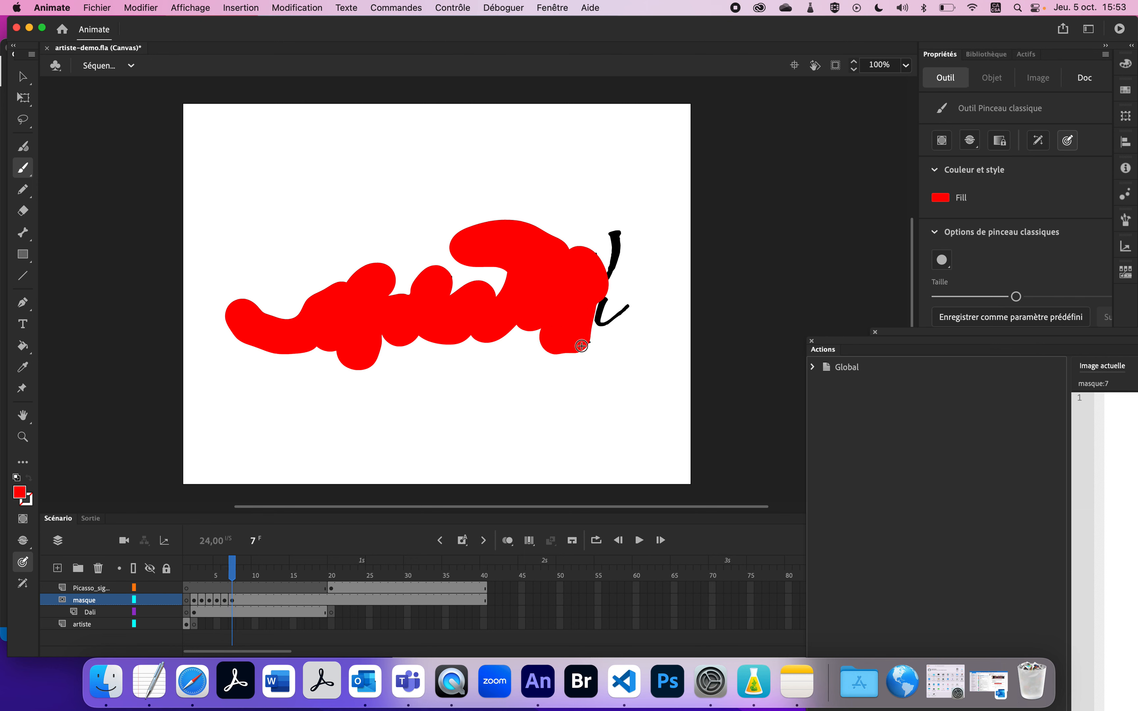
{"action": "mouse_move", "coordinate": [609, 235]}
{"action": "left_mouse_down"}
{"action": "mouse_move", "coordinate": [601, 324]}
{"action": "mouse_move", "coordinate": [615, 312]}
{"action": "mouse_move", "coordinate": [582, 344]}
{"action": "left_mouse_up"}
Lock the masque and Dali layers and play the signature reveal from the start of the timeline.
{"action": "left_click_drag", "start_coordinate": [232, 590], "coordinate": [167, 577]}
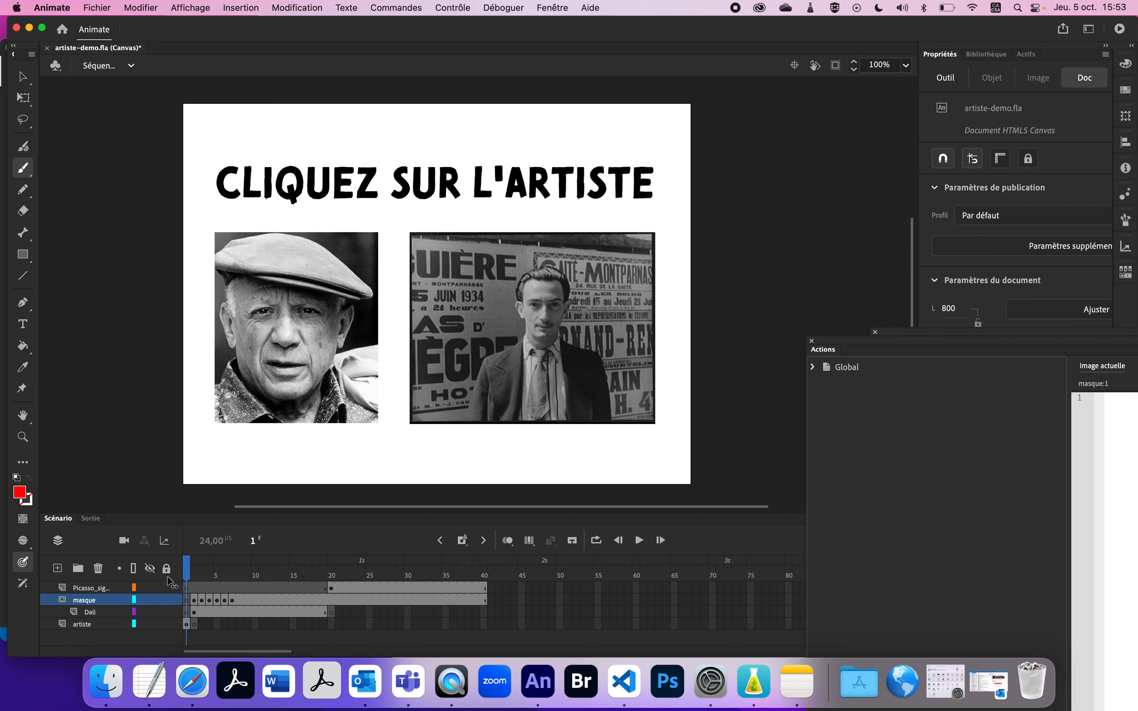
{"action": "mouse_move", "coordinate": [193, 582]}
{"action": "left_mouse_down"}
{"action": "mouse_move", "coordinate": [254, 583]}
{"action": "mouse_move", "coordinate": [167, 583]}
{"action": "left_mouse_up"}
{"action": "left_click", "coordinate": [166, 611]}
{"action": "mouse_move", "coordinate": [188, 580]}
{"action": "left_mouse_down"}
{"action": "mouse_move", "coordinate": [228, 582]}
{"action": "mouse_move", "coordinate": [190, 583]}
{"action": "left_mouse_up"}
{"action": "key", "text": "Return"}
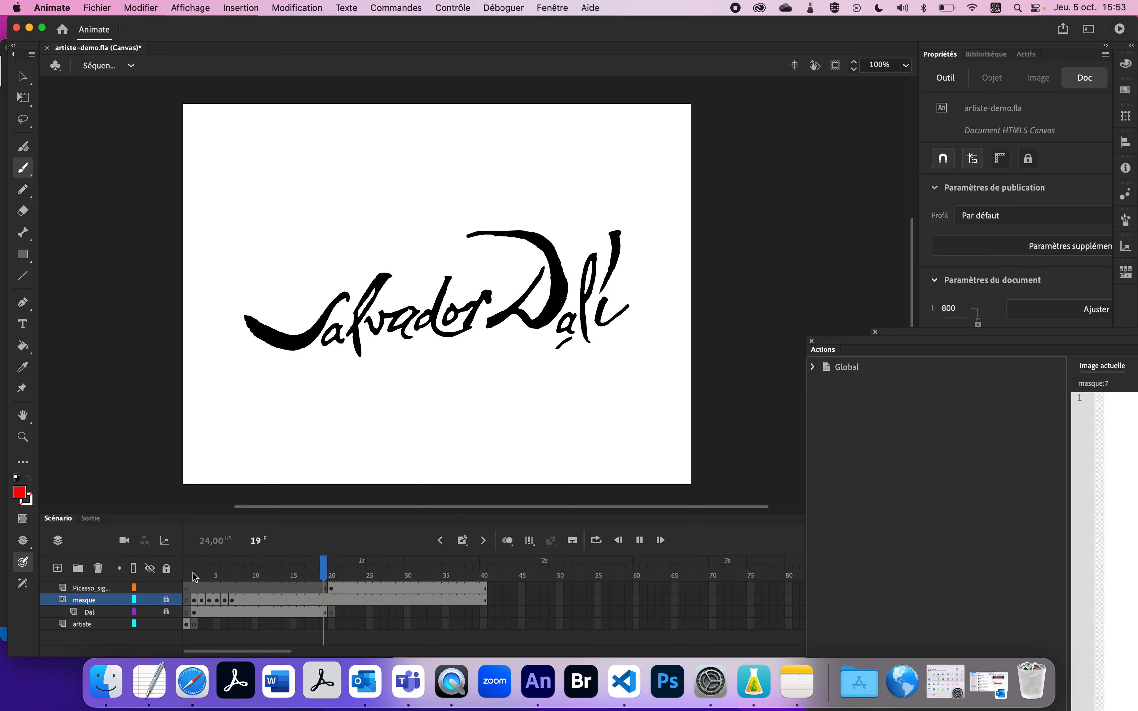
{"action": "left_click", "coordinate": [194, 577]}
Compare the painted strokes with the masked result at frame 3, leave the layers unlocked, and return to frame 1.
{"action": "left_click", "coordinate": [166, 600]}
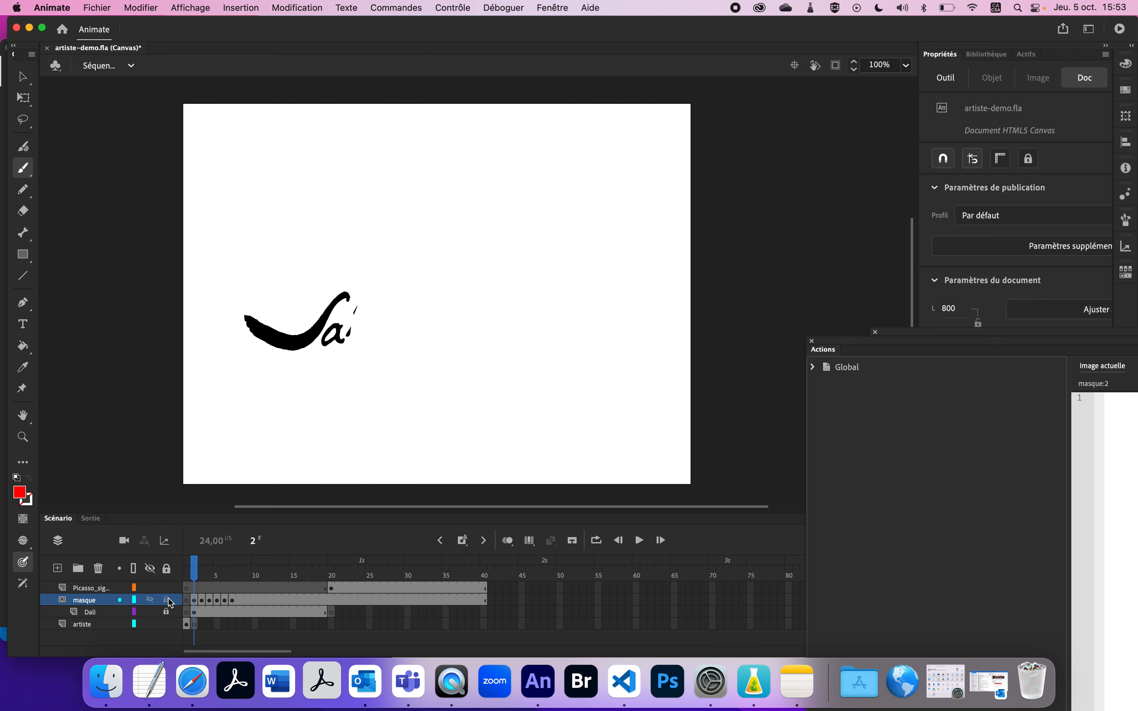
{"action": "left_click", "coordinate": [167, 612]}
{"action": "left_click_drag", "start_coordinate": [195, 576], "coordinate": [202, 579]}
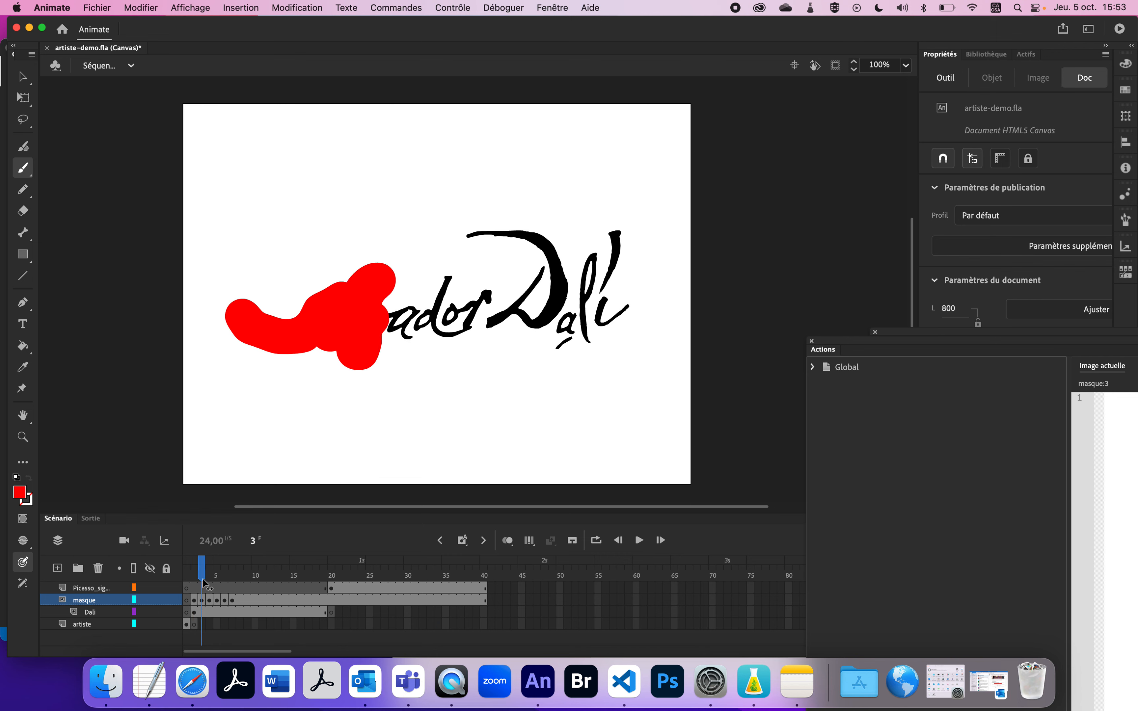
{"action": "left_click", "coordinate": [167, 612]}
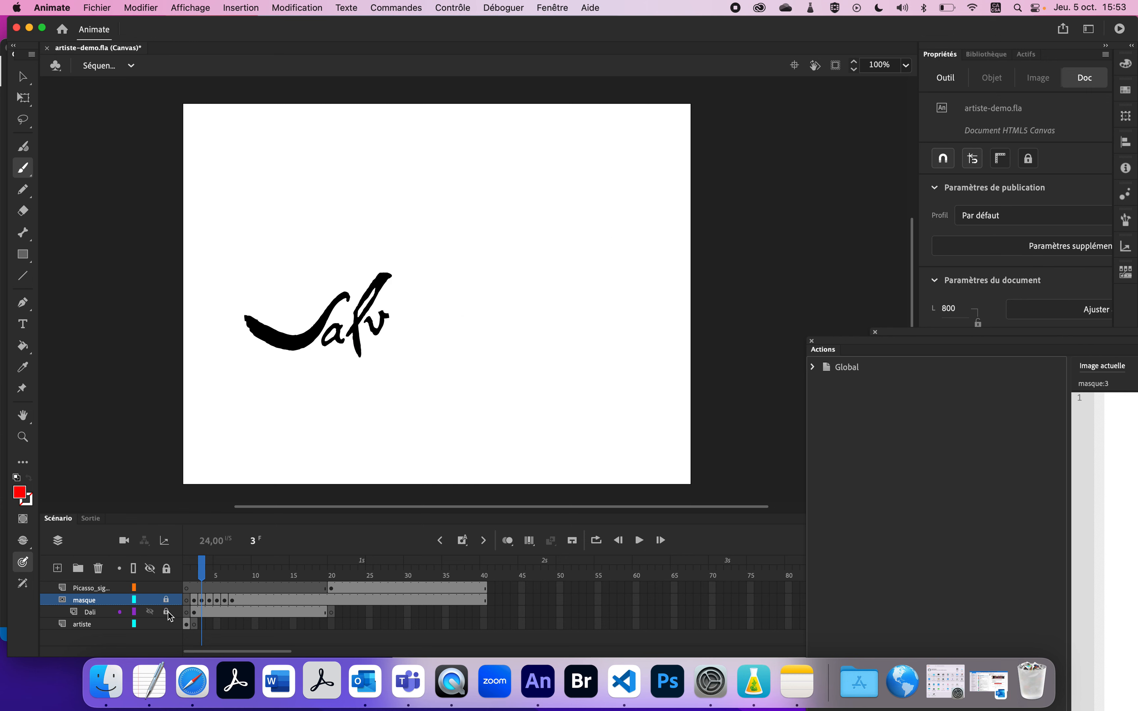
{"action": "left_click", "coordinate": [168, 611]}
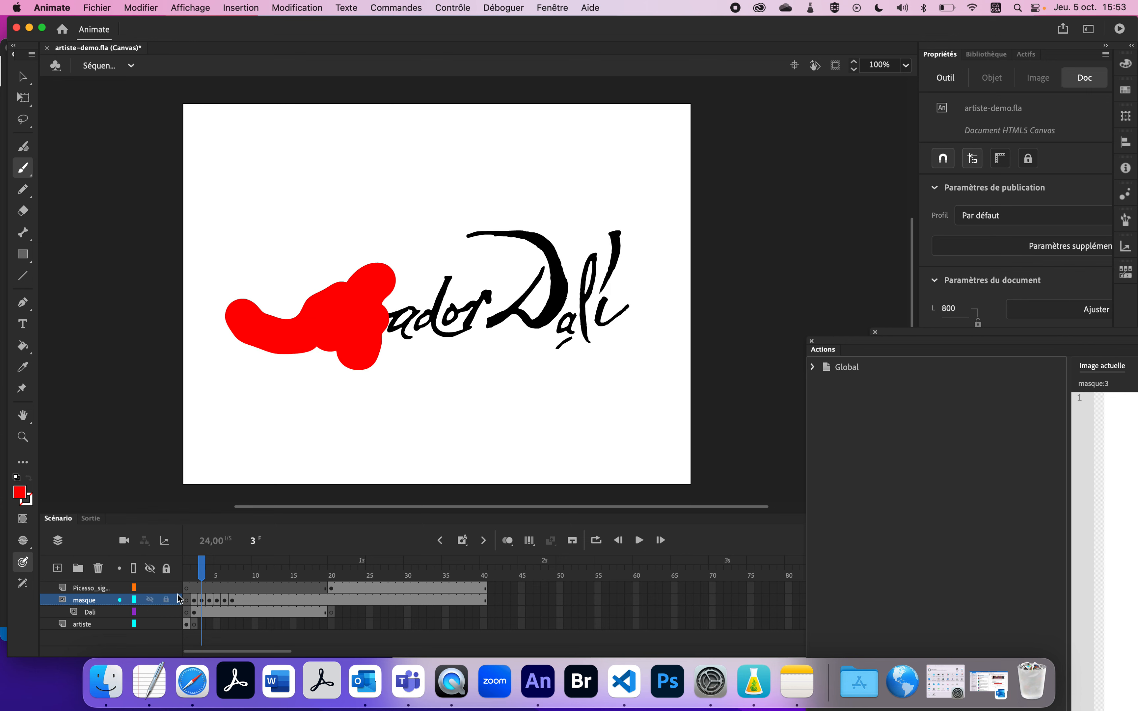
{"action": "left_click_drag", "start_coordinate": [202, 573], "coordinate": [170, 591]}
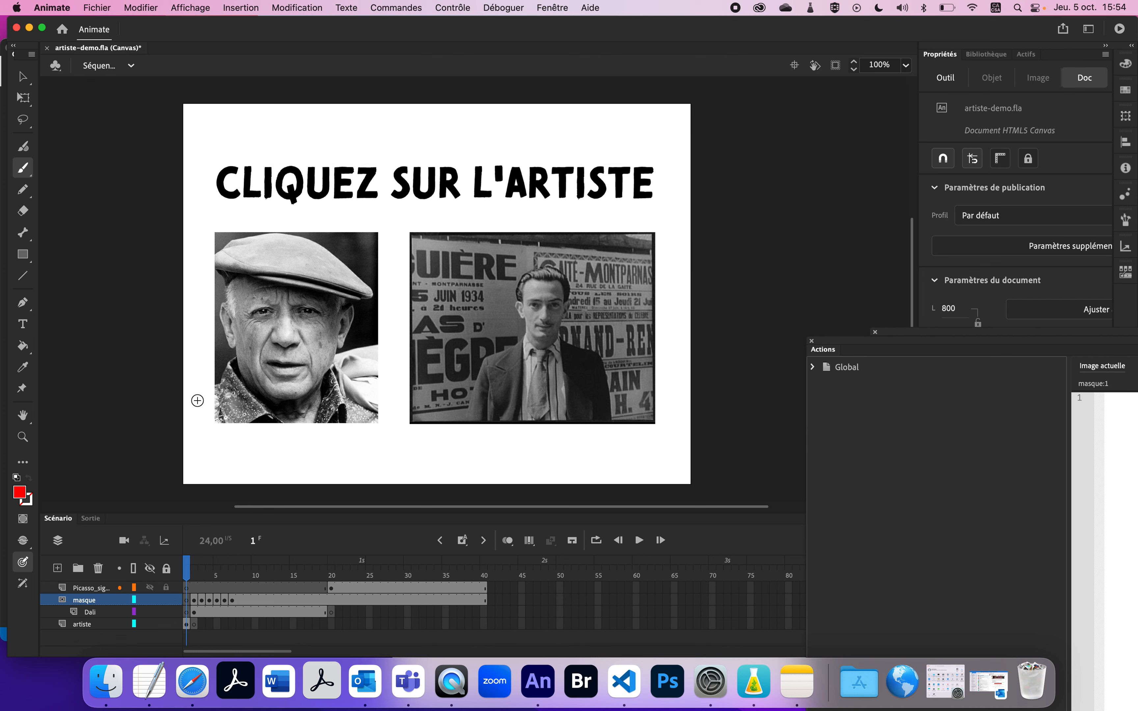
Insert a blank keyframe at frame 20 of the masque layer to end the painted mask where the Picasso signature starts.
{"action": "left_click", "coordinate": [25, 77]}
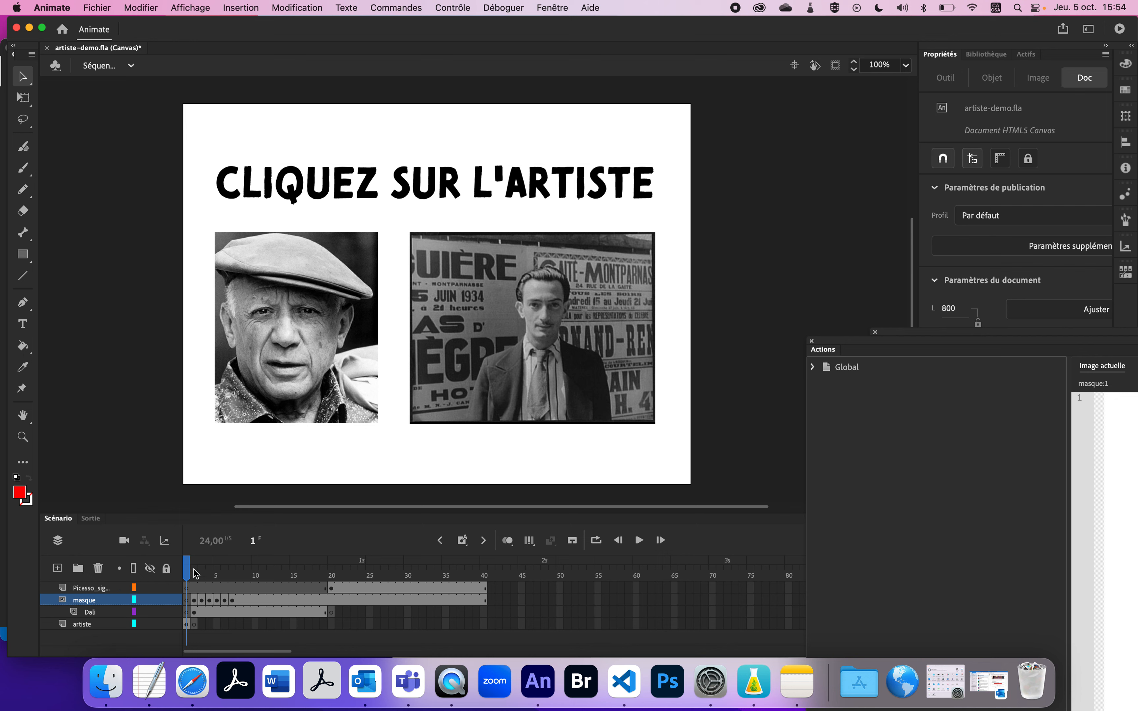
{"action": "mouse_move", "coordinate": [193, 571]}
{"action": "left_mouse_down"}
{"action": "mouse_move", "coordinate": [432, 573]}
{"action": "mouse_move", "coordinate": [266, 574]}
{"action": "mouse_move", "coordinate": [185, 583]}
{"action": "mouse_move", "coordinate": [305, 581]}
{"action": "mouse_move", "coordinate": [99, 598]}
{"action": "mouse_move", "coordinate": [347, 603]}
{"action": "mouse_move", "coordinate": [330, 604]}
{"action": "left_mouse_up"}
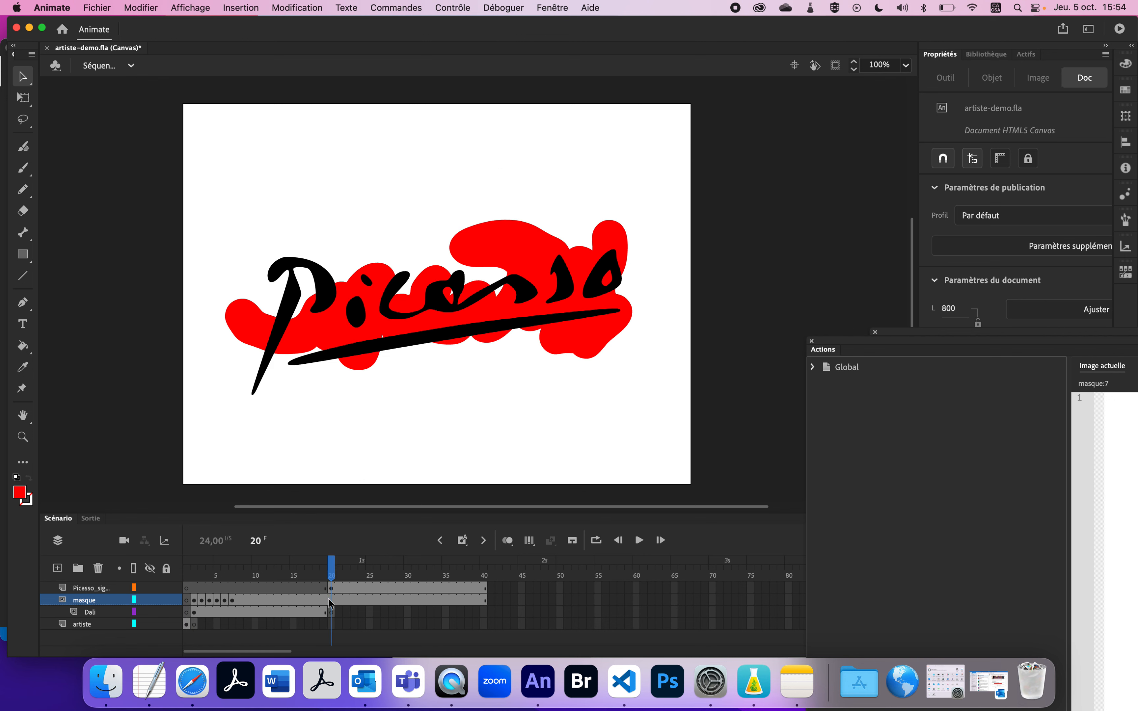
{"action": "left_click", "coordinate": [331, 605]}
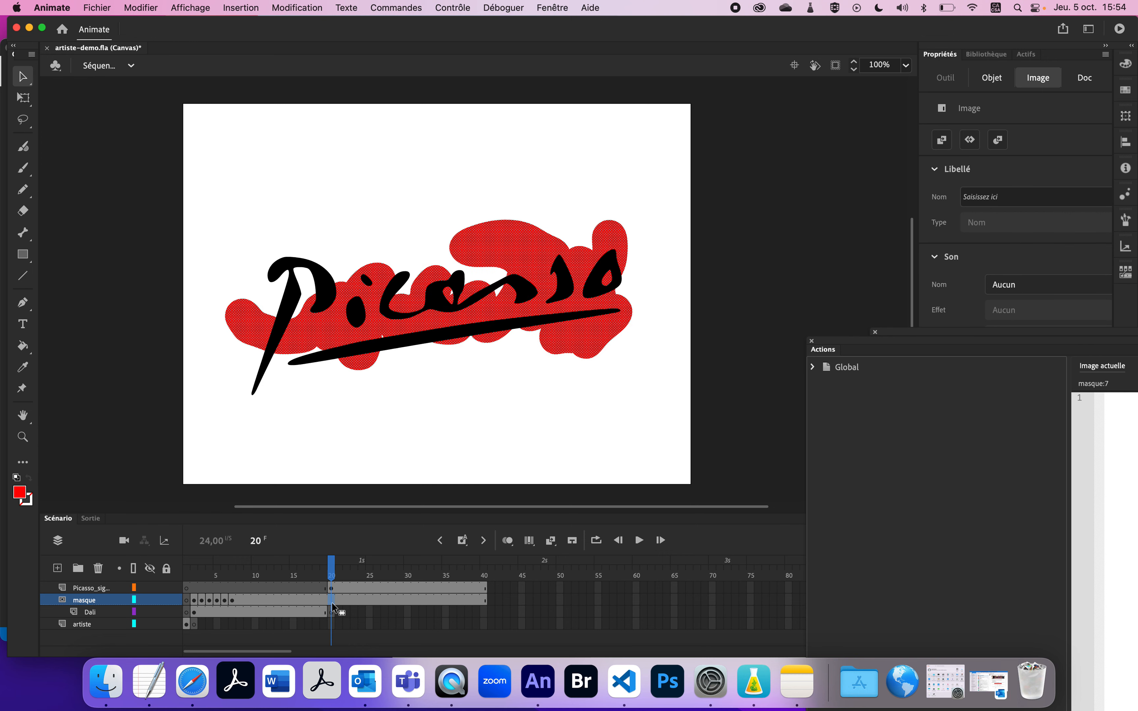
{"action": "left_click", "coordinate": [466, 547]}
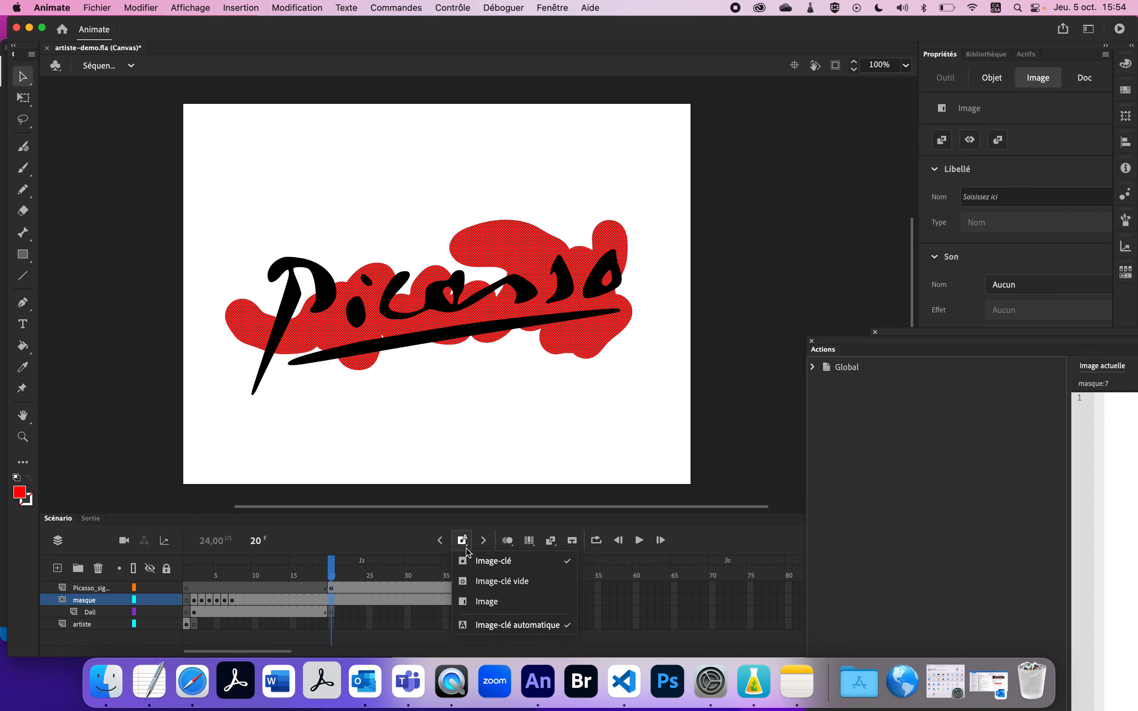
{"action": "left_click", "coordinate": [497, 582]}
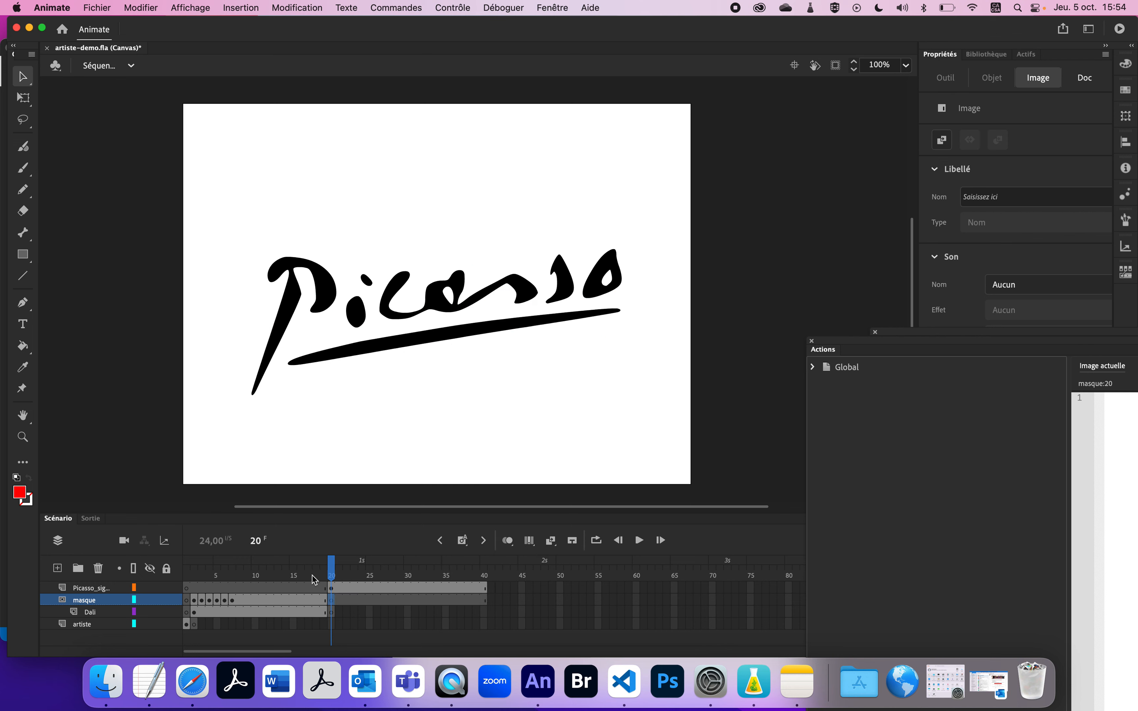
Add a new layer above the Picasso signature layer, name it "label", and select its first frame.
{"action": "mouse_move", "coordinate": [331, 572]}
{"action": "left_mouse_down"}
{"action": "mouse_move", "coordinate": [318, 573]}
{"action": "mouse_move", "coordinate": [372, 575]}
{"action": "mouse_move", "coordinate": [147, 585]}
{"action": "left_mouse_up"}
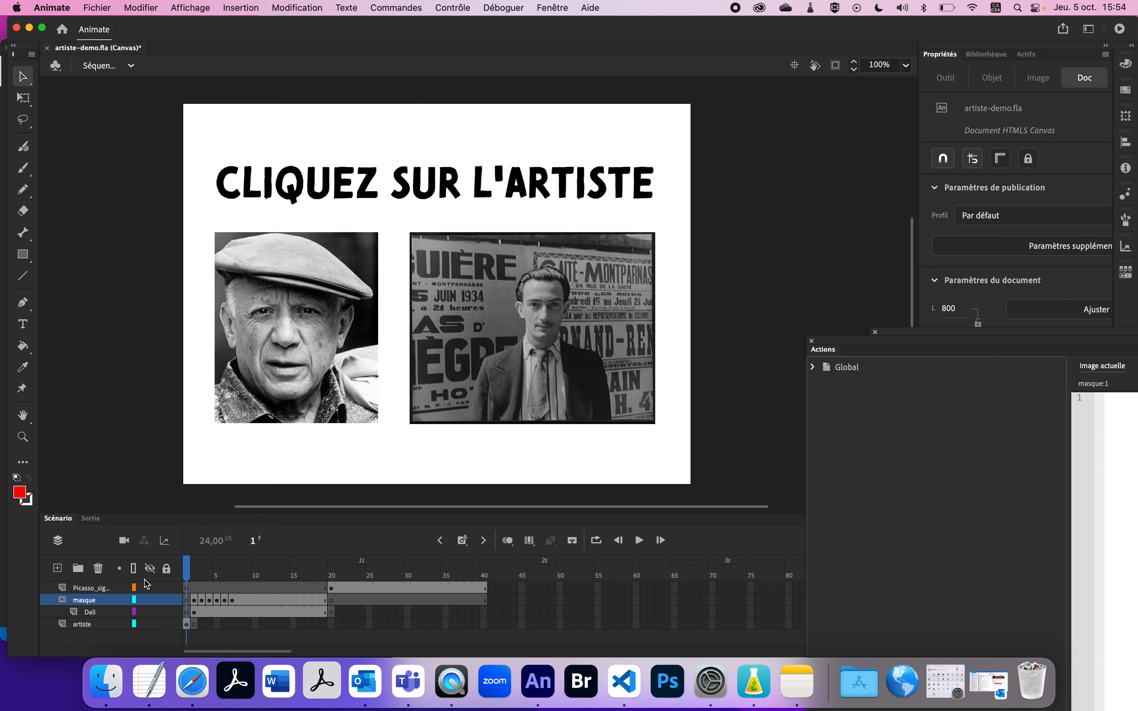
{"action": "left_click", "coordinate": [78, 588]}
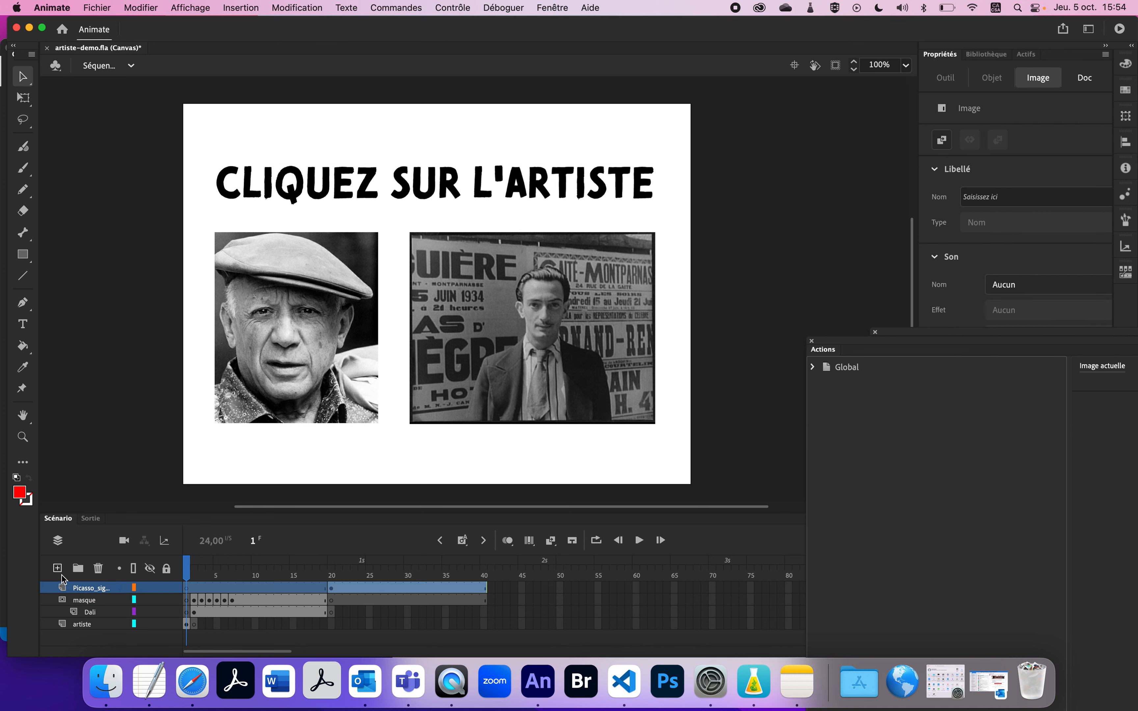
{"action": "left_click", "coordinate": [57, 568]}
{"action": "double_click", "coordinate": [82, 586]}
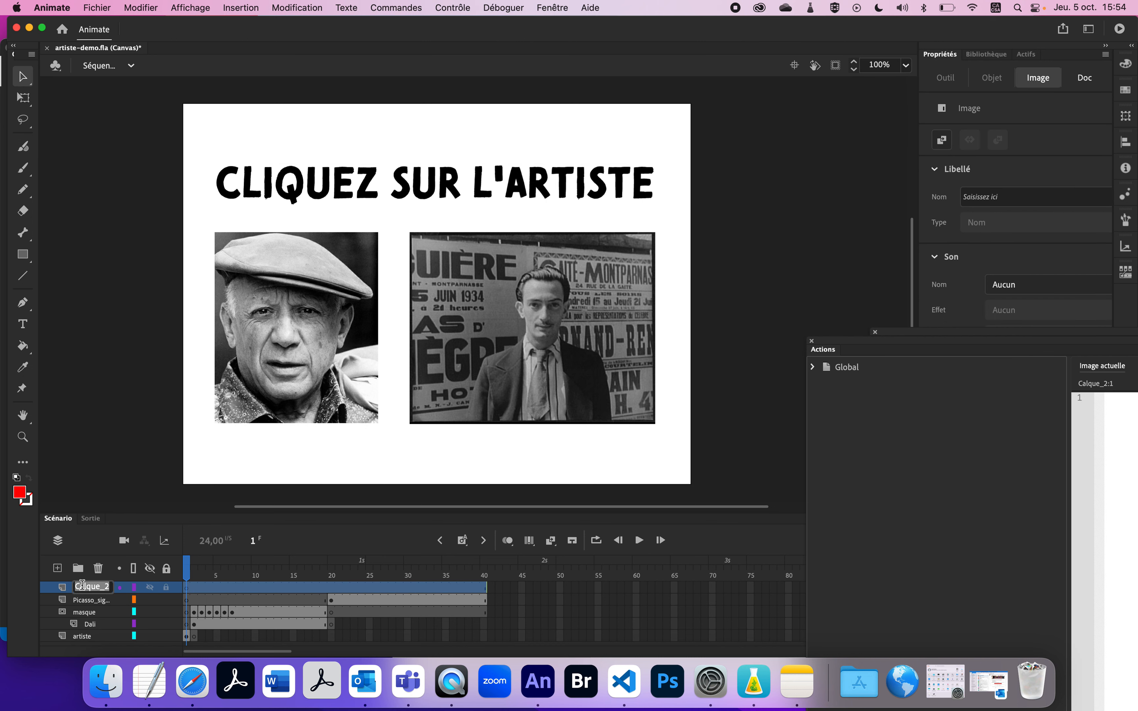
{"action": "key", "text": "BackSpace"}
{"action": "type", "text": "label"}
{"action": "key", "text": "Return"}
{"action": "left_click", "coordinate": [189, 587]}
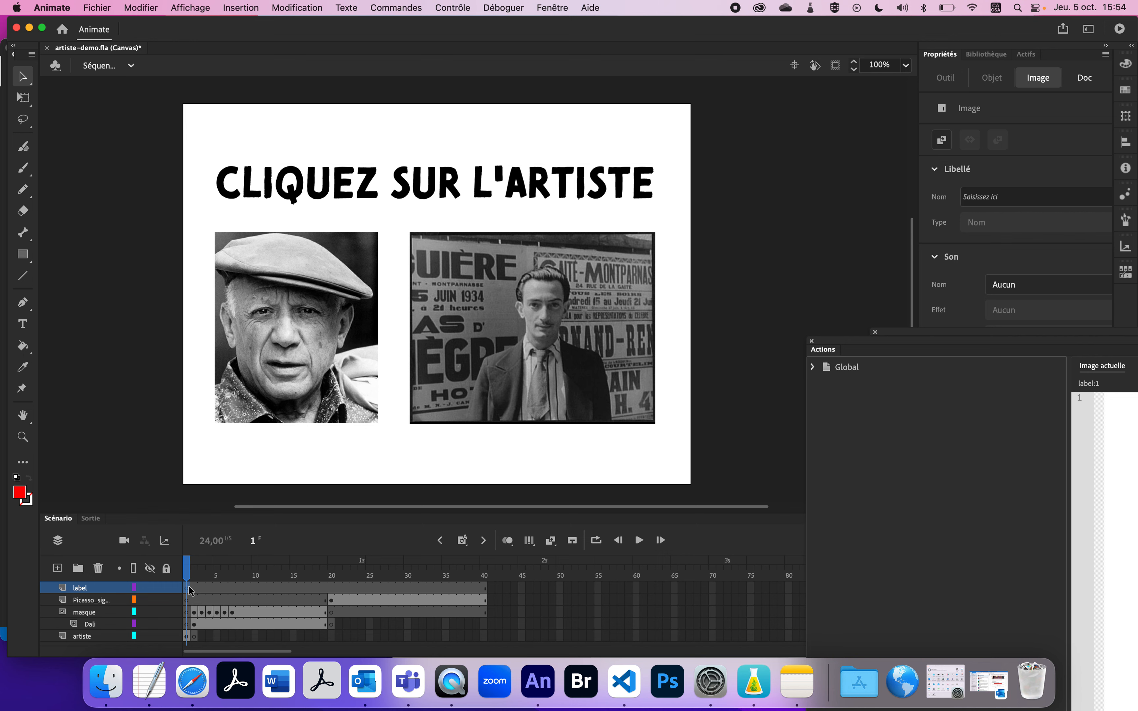
{"action": "key", "text": "super+Return"}
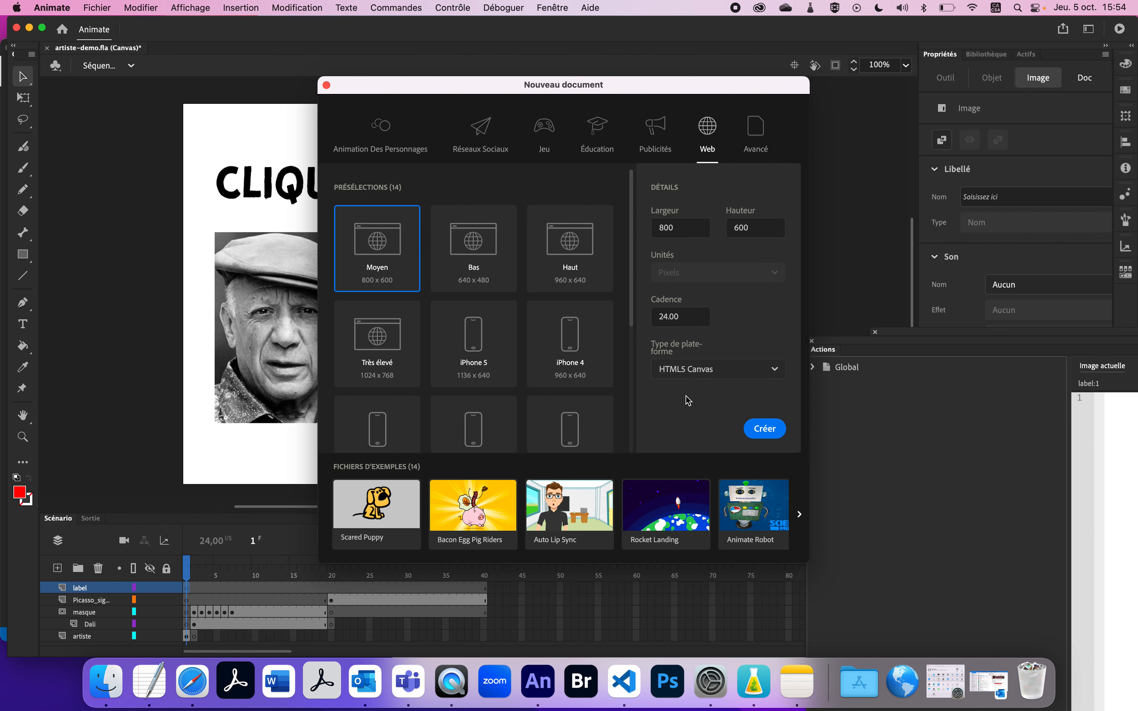
{"action": "left_click", "coordinate": [326, 85]}
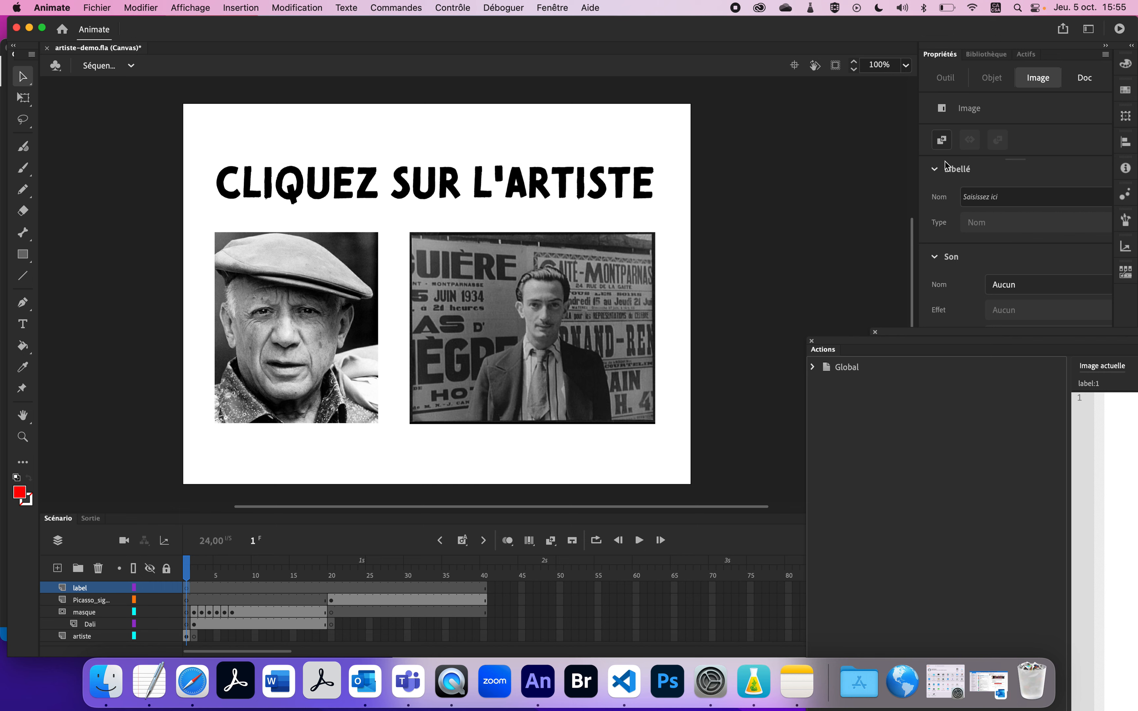
Label the first frame of the label layer "debut".
{"action": "right_click", "coordinate": [188, 589]}
{"action": "key", "text": "Escape"}
{"action": "left_click", "coordinate": [1036, 200]}
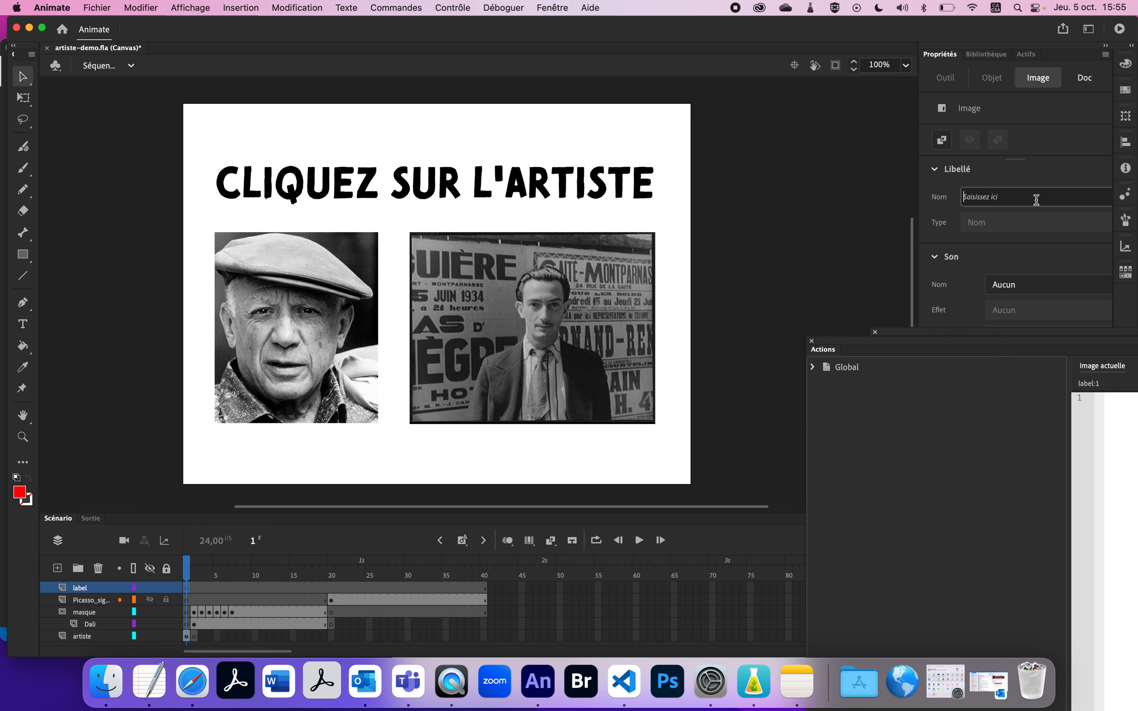
{"action": "type", "text": "debut"}
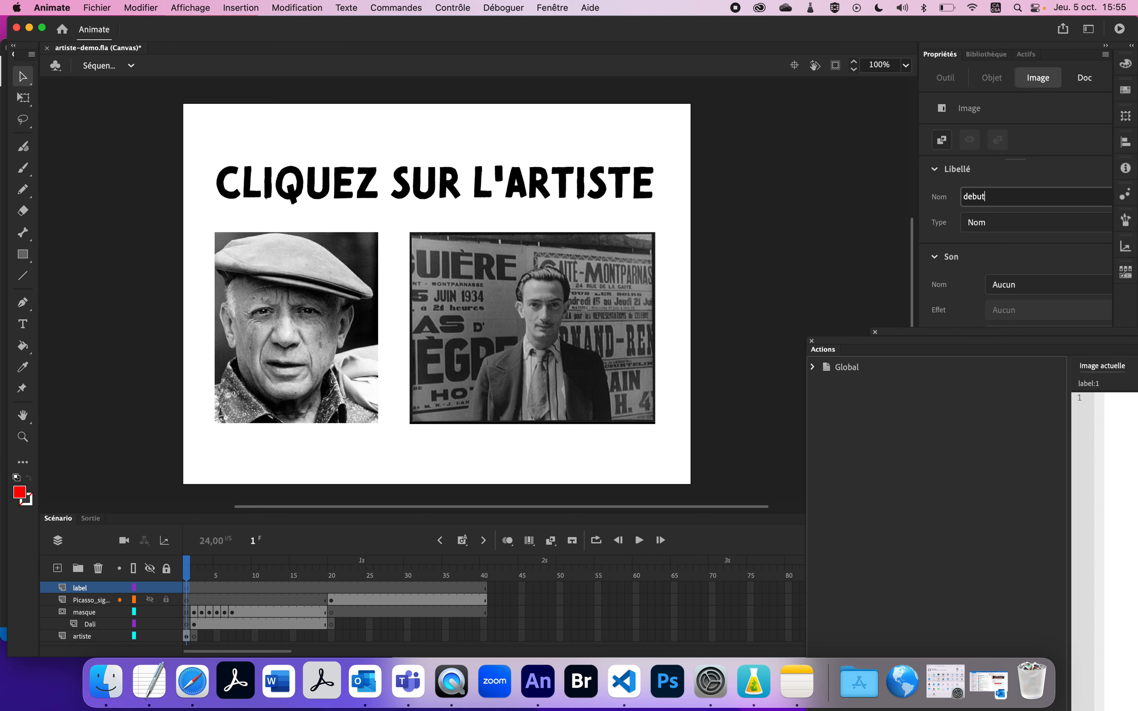
{"action": "key", "text": "Return"}
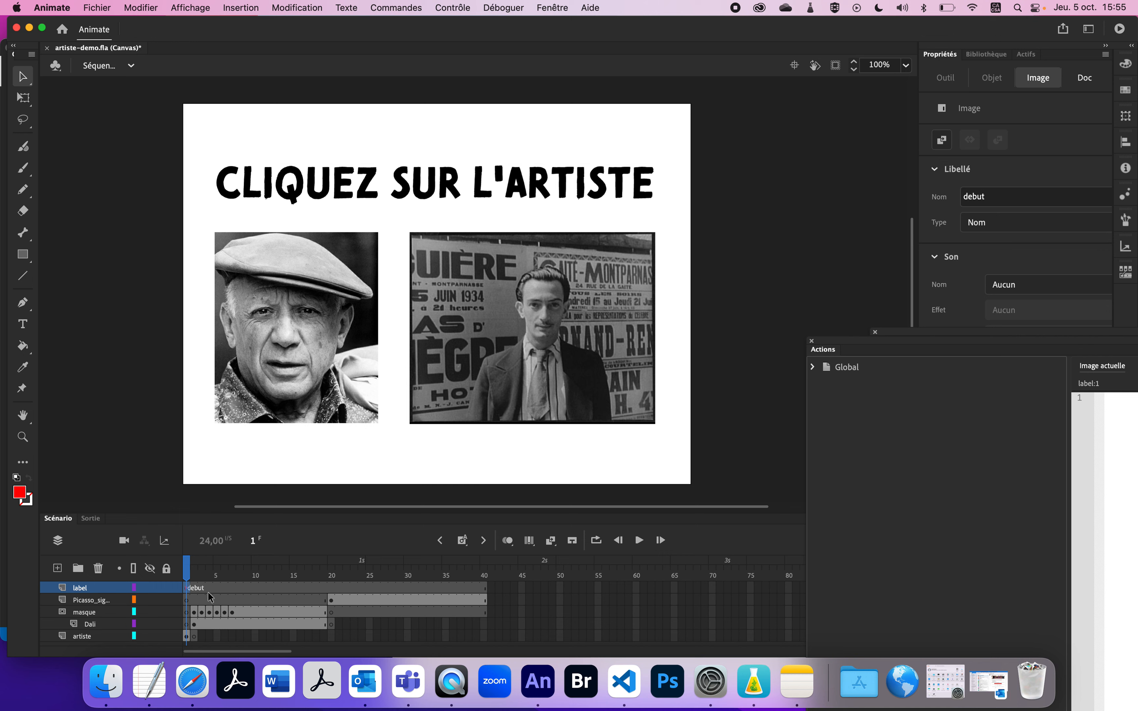
Insert a keyframe at frame 2 of the label layer and label it "picasso".
{"action": "left_click", "coordinate": [193, 575]}
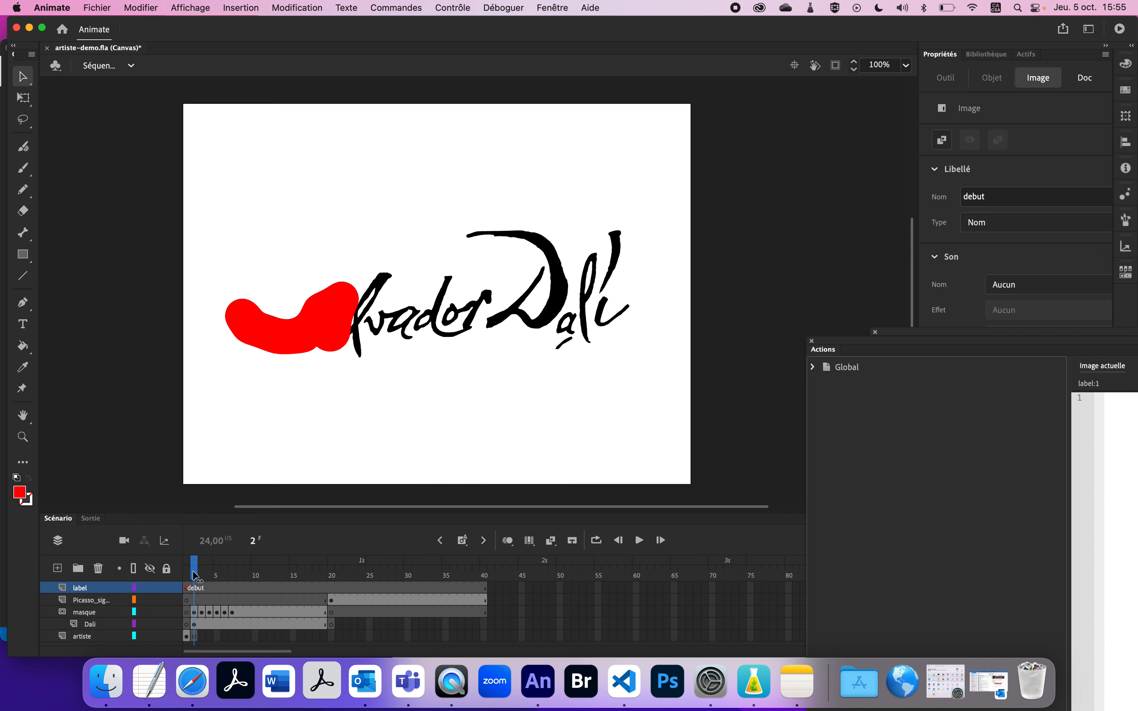
{"action": "left_click", "coordinate": [196, 588]}
{"action": "right_click", "coordinate": [196, 588]}
{"action": "left_click", "coordinate": [462, 543]}
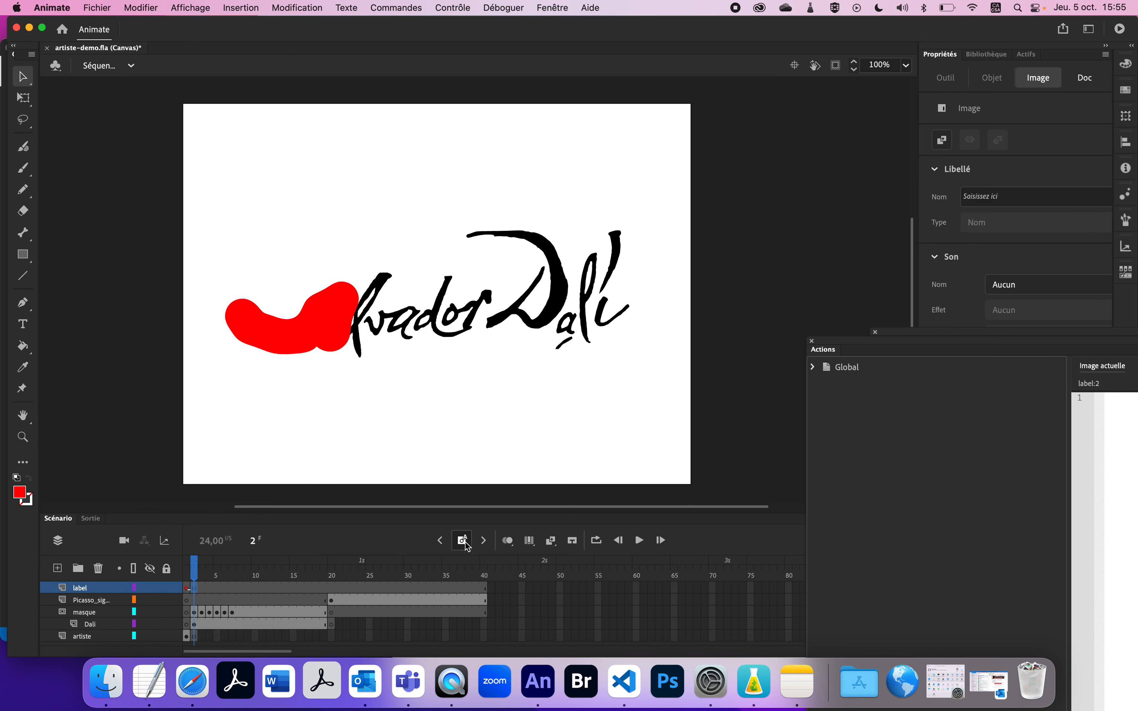
{"action": "left_click", "coordinate": [1000, 194]}
{"action": "type", "text": "P"}
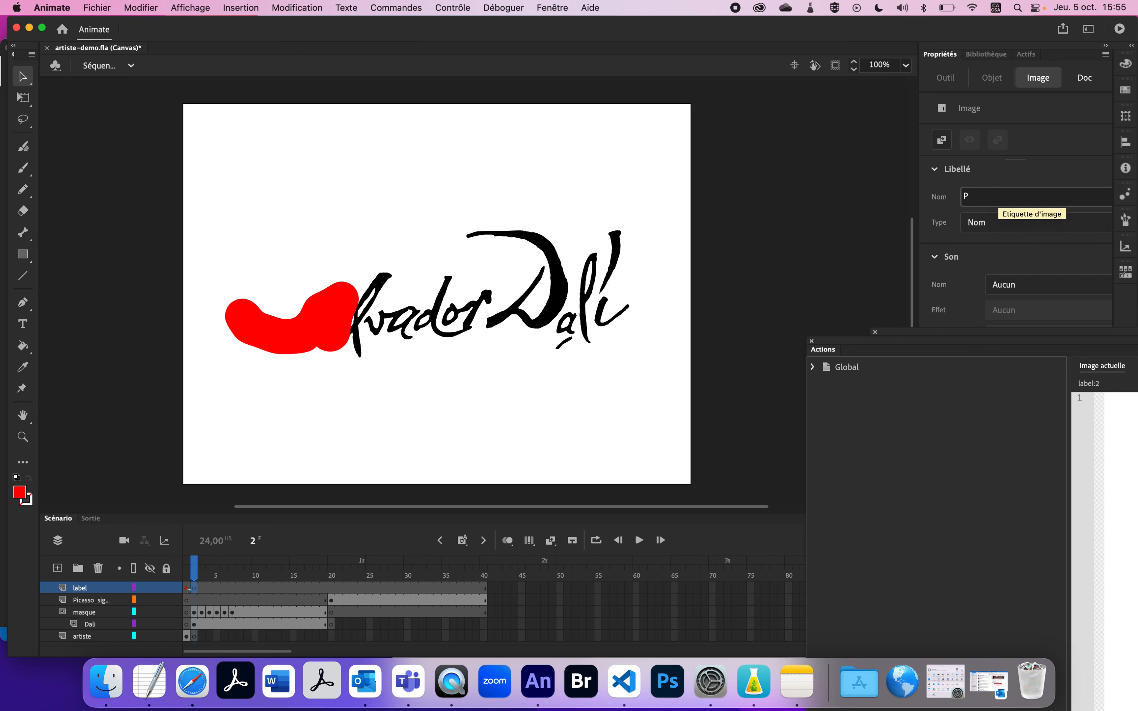
{"action": "key", "text": "BackSpace"}
{"action": "type", "text": "picasso"}
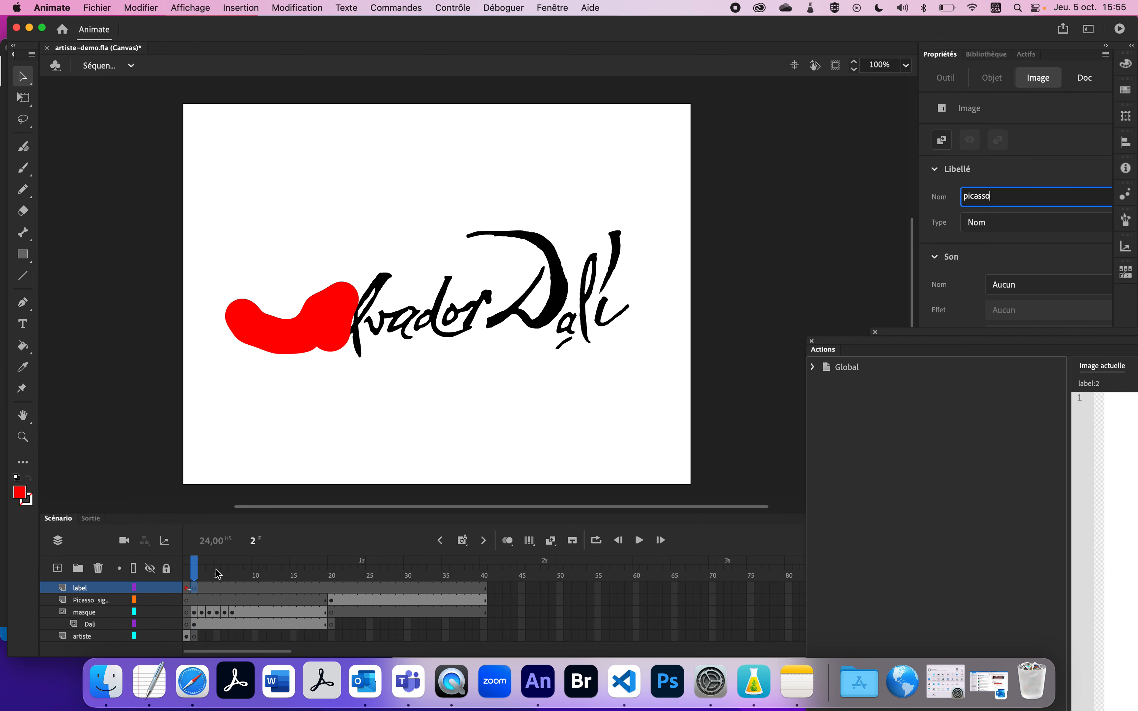
Check which signature starts at frame 20 and relabel the frame 2 keyframe "dali".
{"action": "mouse_move", "coordinate": [204, 573]}
{"action": "left_mouse_down"}
{"action": "mouse_move", "coordinate": [234, 574]}
{"action": "mouse_move", "coordinate": [186, 575]}
{"action": "mouse_move", "coordinate": [334, 583]}
{"action": "left_mouse_up"}
{"action": "left_click", "coordinate": [335, 593]}
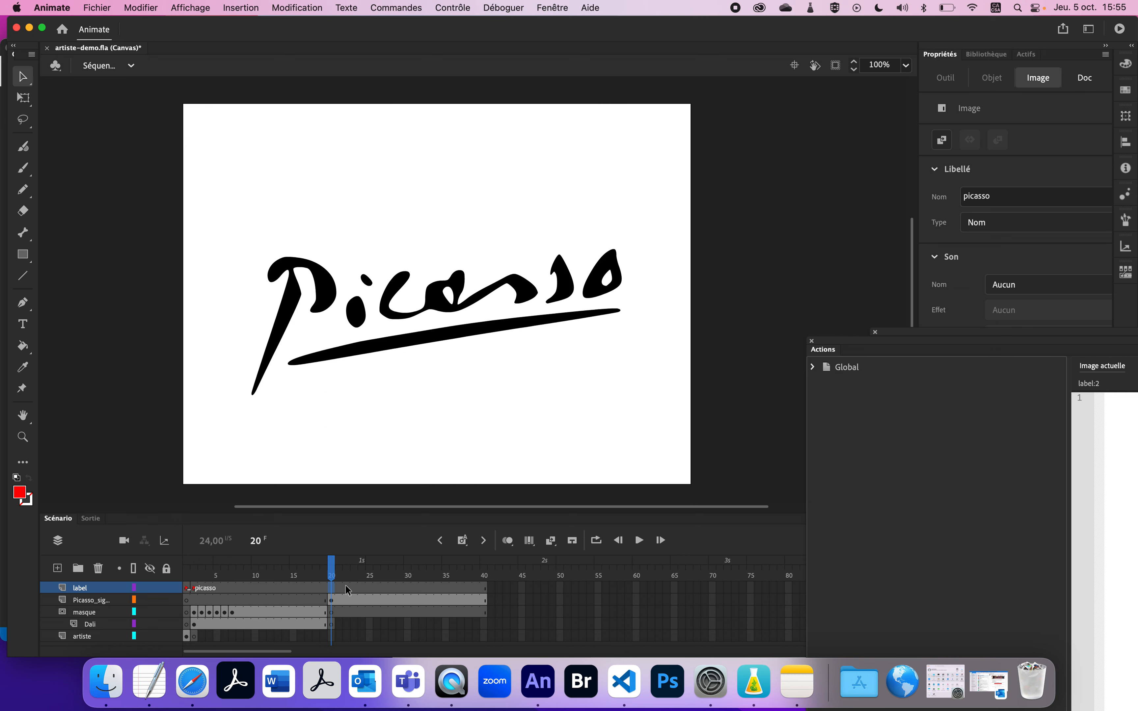
{"action": "left_click", "coordinate": [195, 591]}
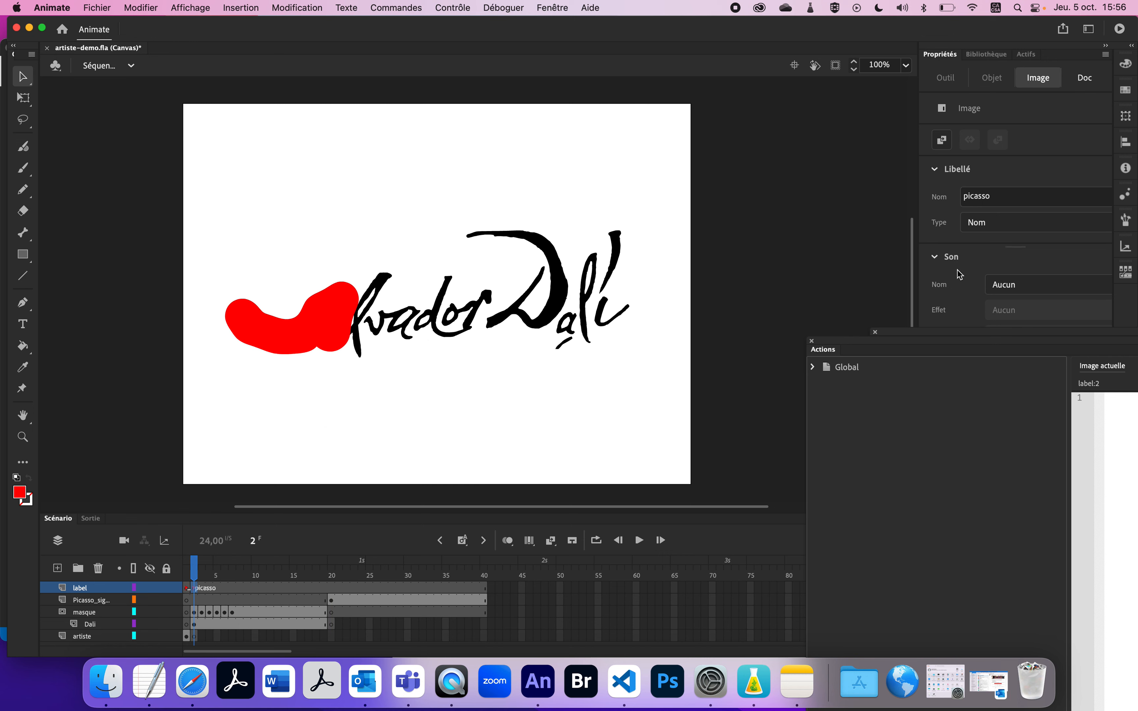
{"action": "double_click", "coordinate": [1003, 198]}
{"action": "type", "text": "dali"}
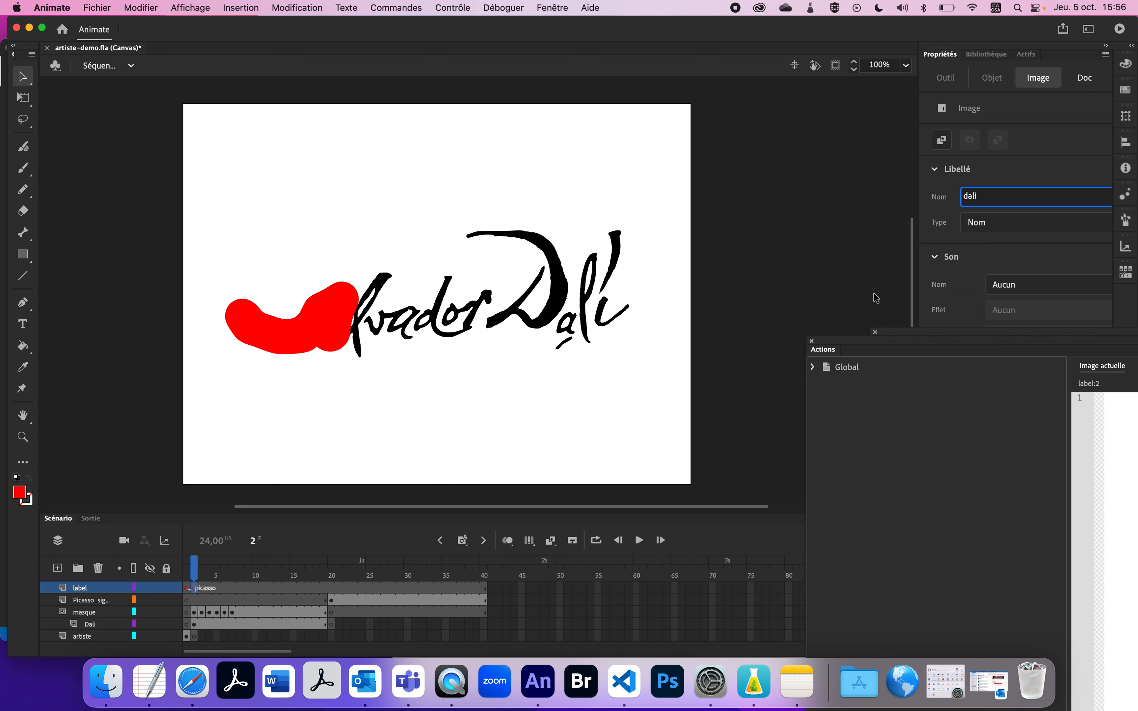
Label a keyframe at frame 20 of the label layer "picasso", where the Picasso signature starts.
{"action": "left_click", "coordinate": [332, 593]}
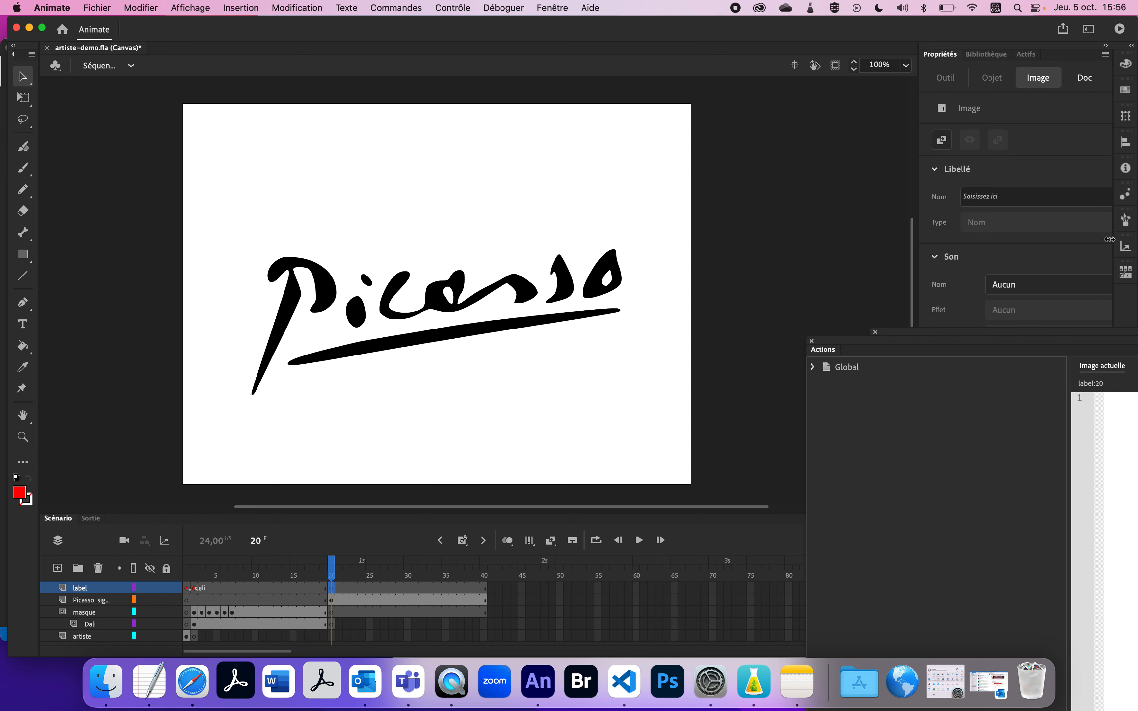
{"action": "double_click", "coordinate": [993, 197]}
{"action": "type", "text": "P"}
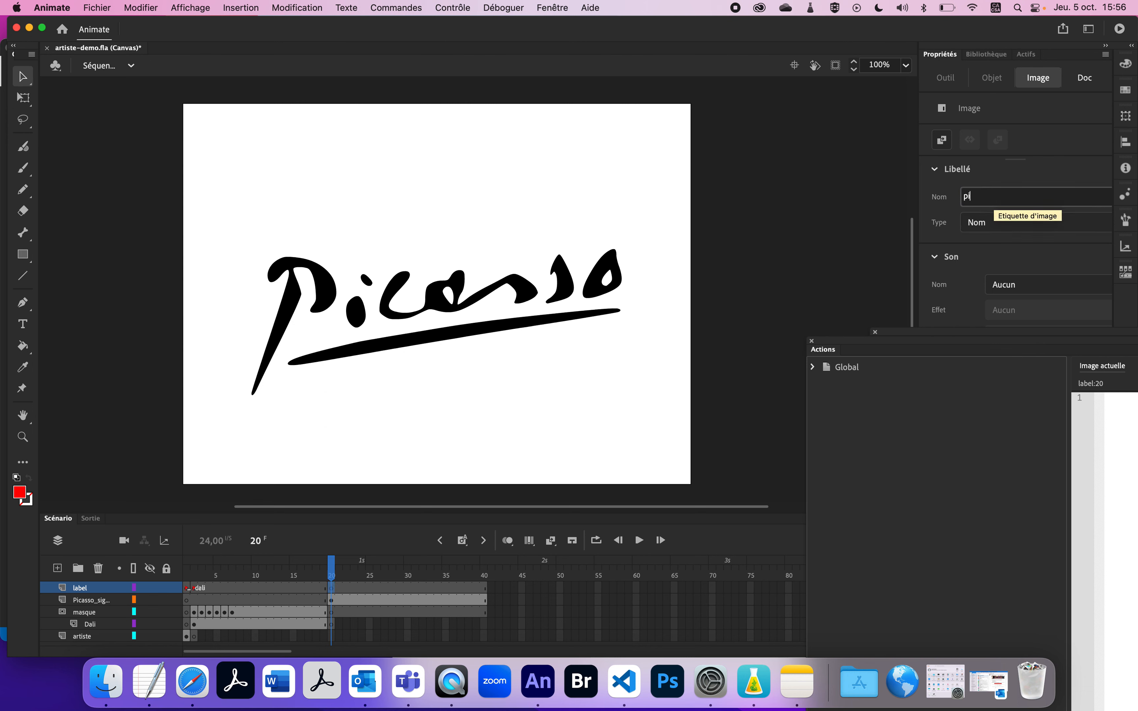
{"action": "type", "text": "icasseo"}
{"action": "key", "text": "Return"}
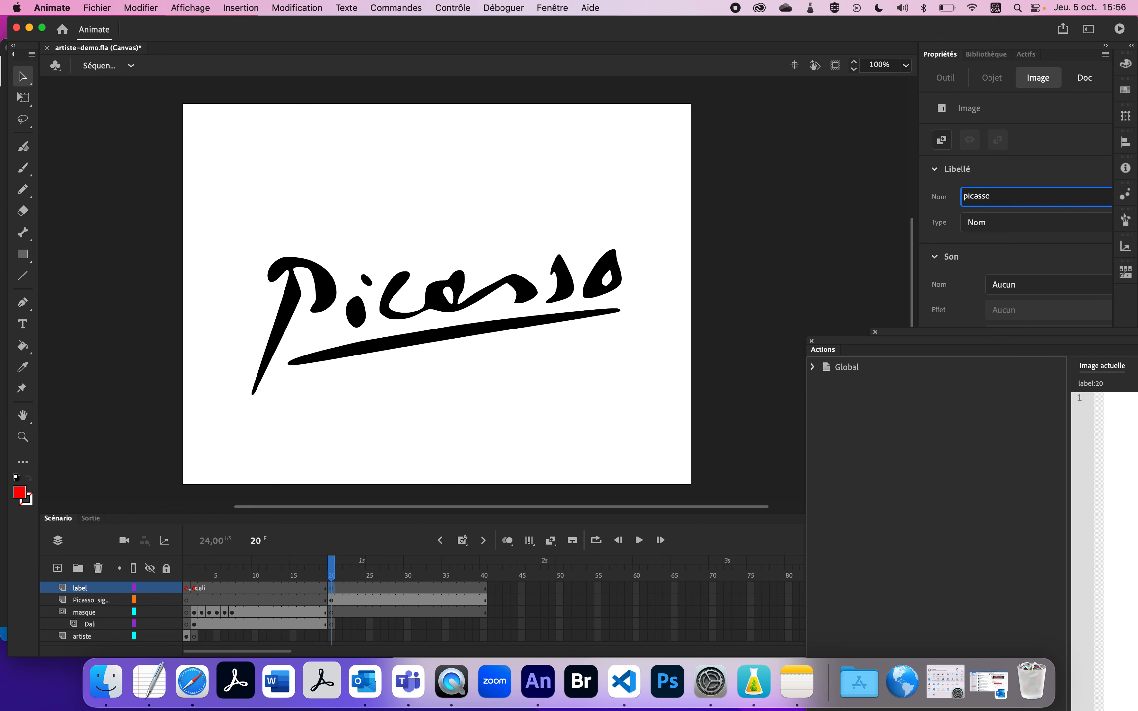
Lock the masque and Dali layers with the playhead back at frame 1.
{"action": "left_click_drag", "start_coordinate": [331, 571], "coordinate": [187, 582]}
{"action": "left_click", "coordinate": [166, 611]}
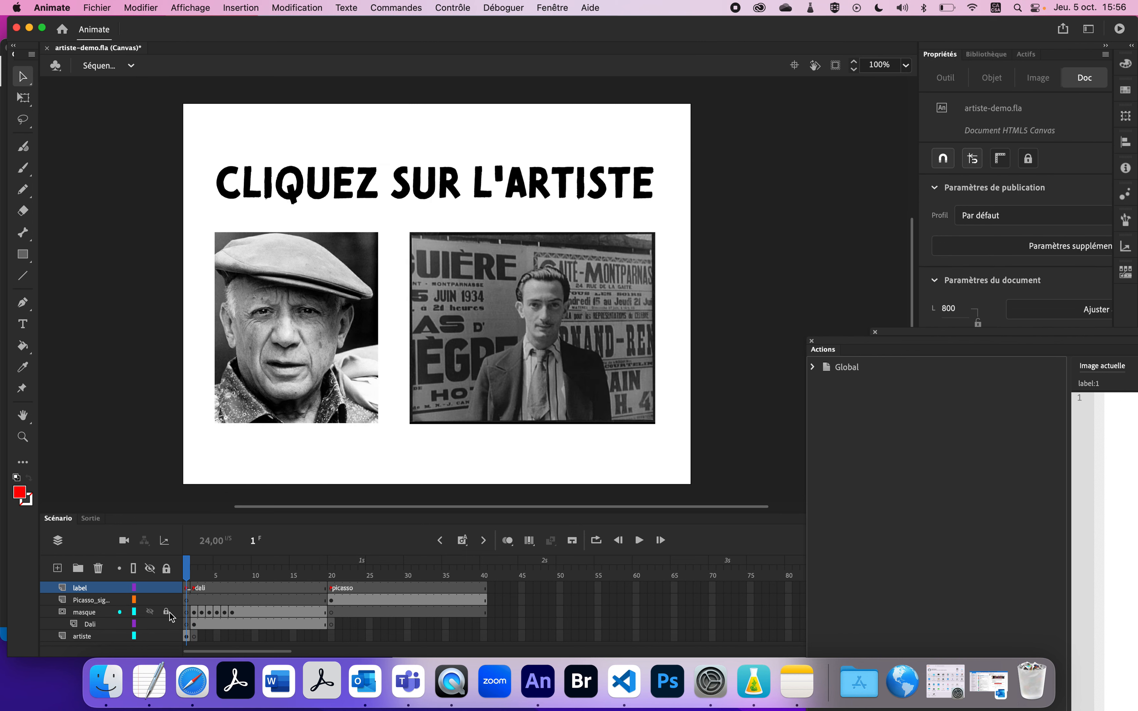
{"action": "left_click", "coordinate": [166, 623]}
{"action": "mouse_move", "coordinate": [189, 583]}
{"action": "left_mouse_down"}
{"action": "mouse_move", "coordinate": [335, 588]}
{"action": "mouse_move", "coordinate": [139, 595]}
{"action": "left_mouse_up"}
Test the animation in the browser, close the preview pages and bring the timeline back into view.
{"action": "key", "text": "super+Return"}
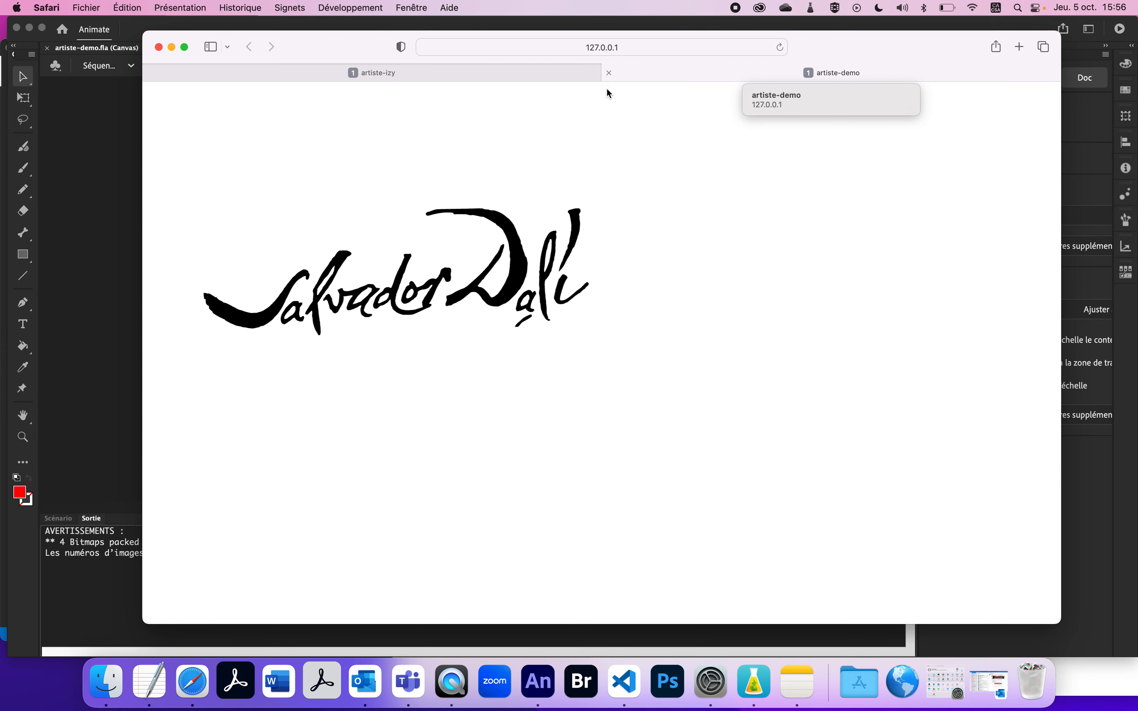
{"action": "left_click", "coordinate": [609, 72]}
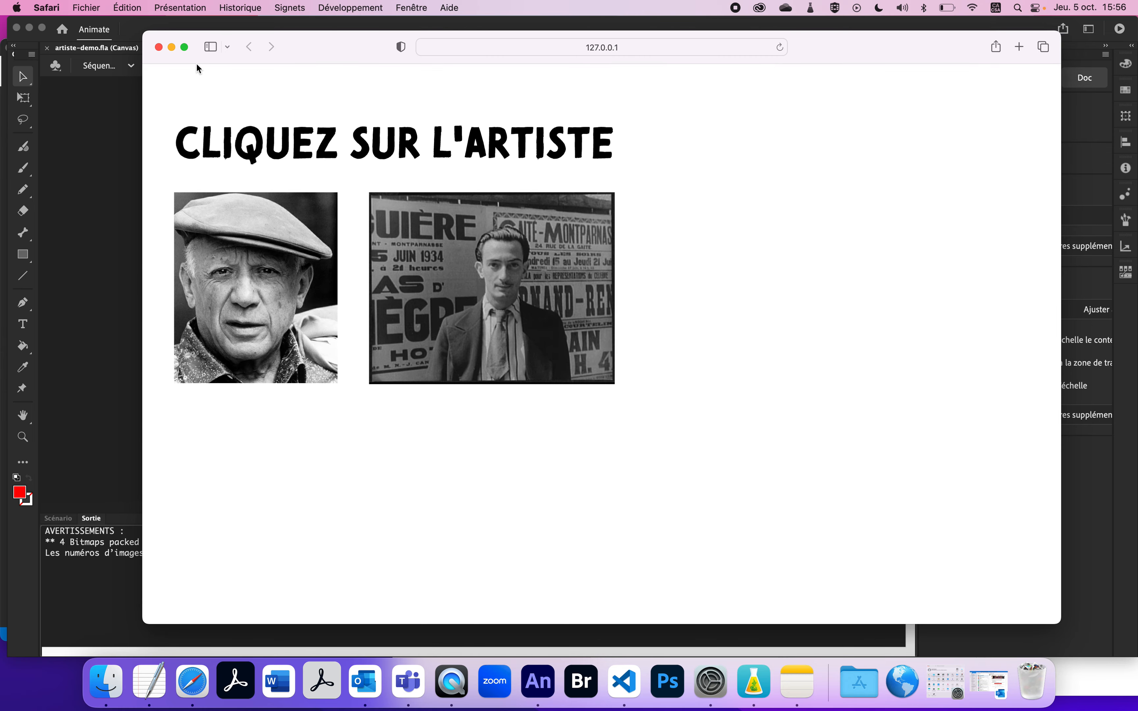
{"action": "left_click", "coordinate": [160, 48]}
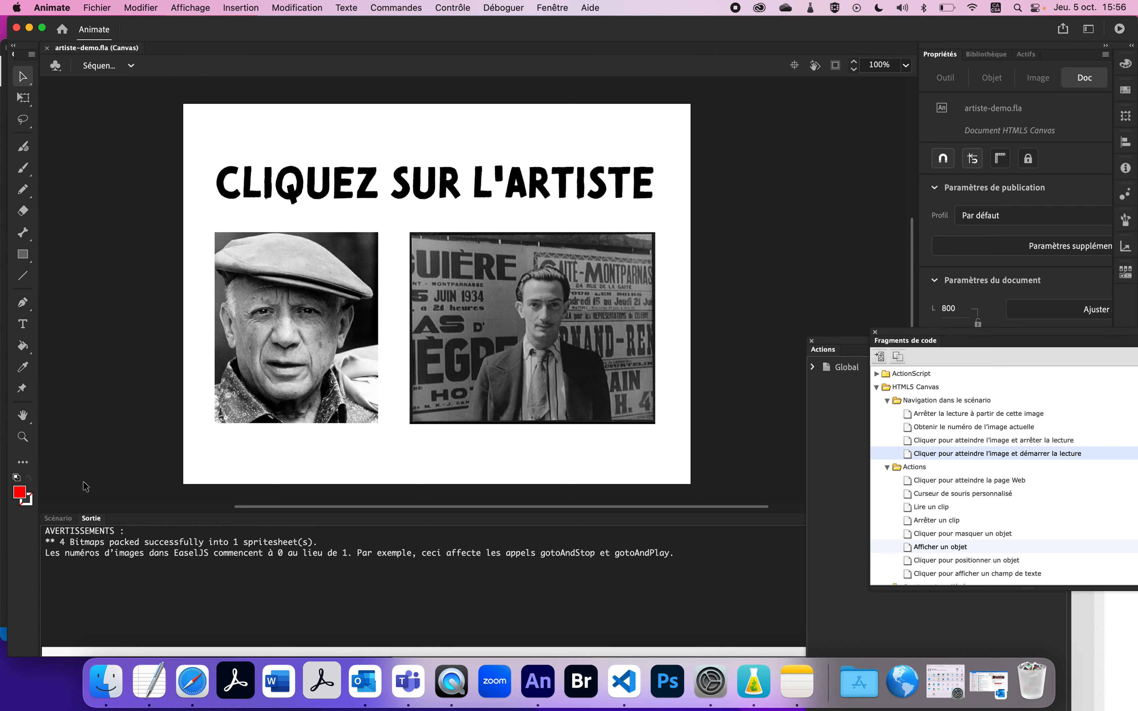
{"action": "left_click", "coordinate": [63, 519]}
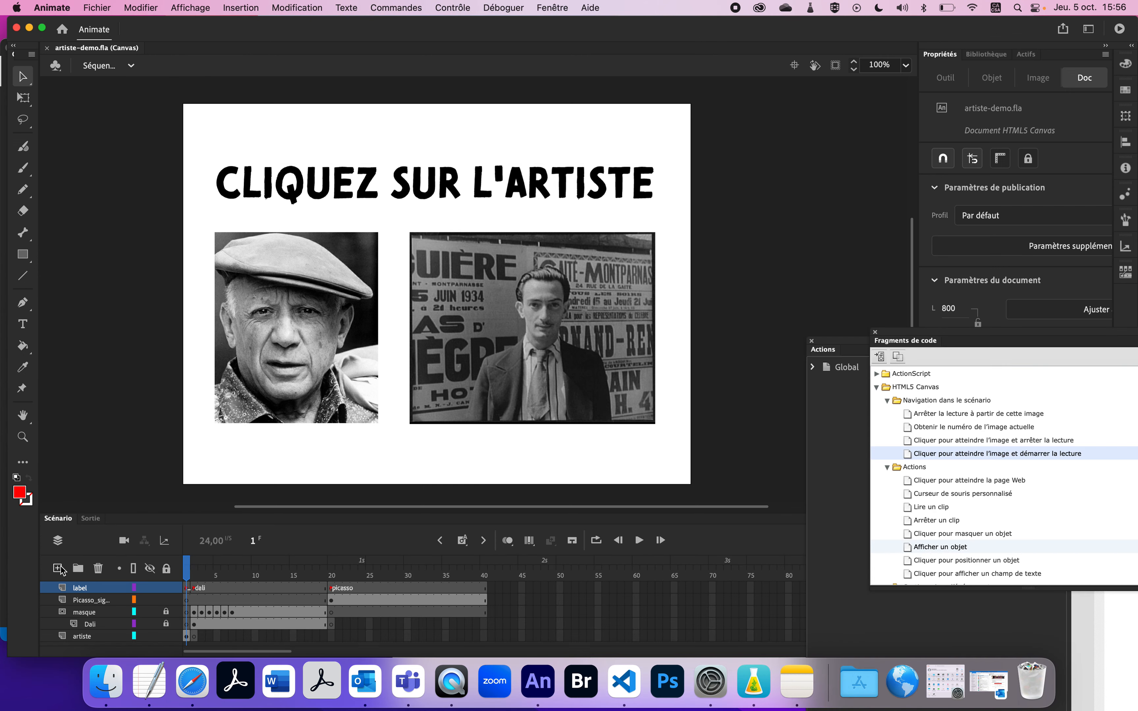
Add a new layer above the label layer, name it "action", and select its first frame.
{"action": "left_click", "coordinate": [57, 568]}
{"action": "left_click", "coordinate": [86, 588]}
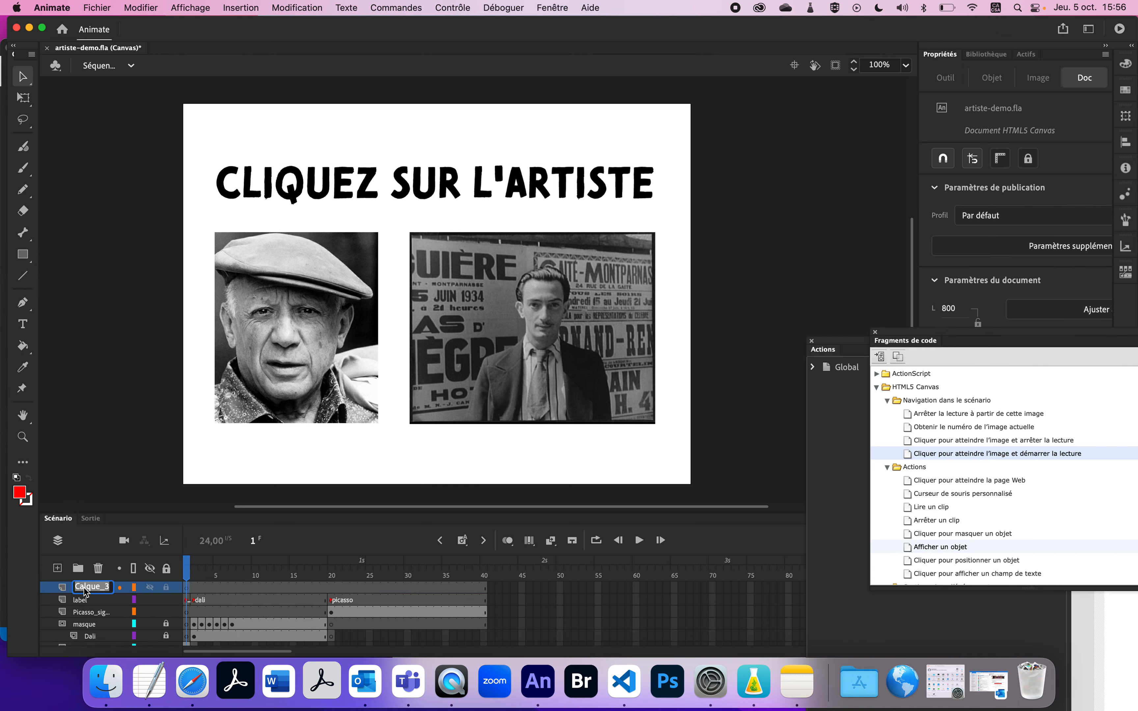
{"action": "double_click", "coordinate": [86, 588]}
{"action": "type", "text": "action"}
{"action": "key", "text": "Return"}
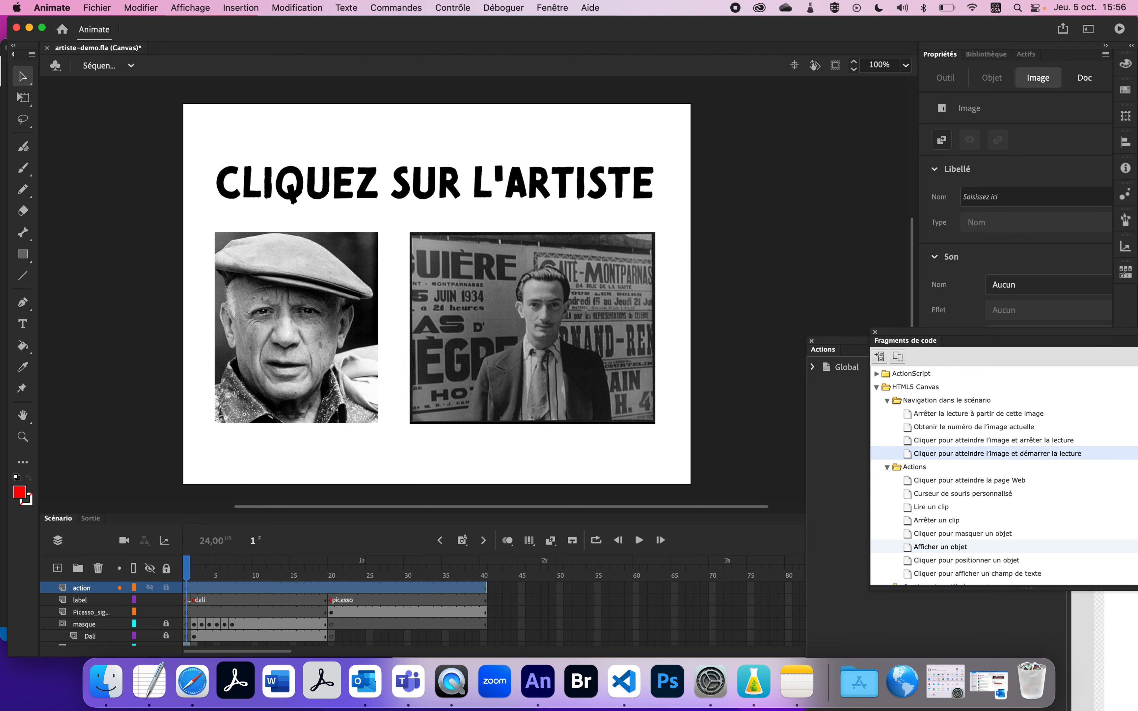
{"action": "left_click", "coordinate": [188, 588]}
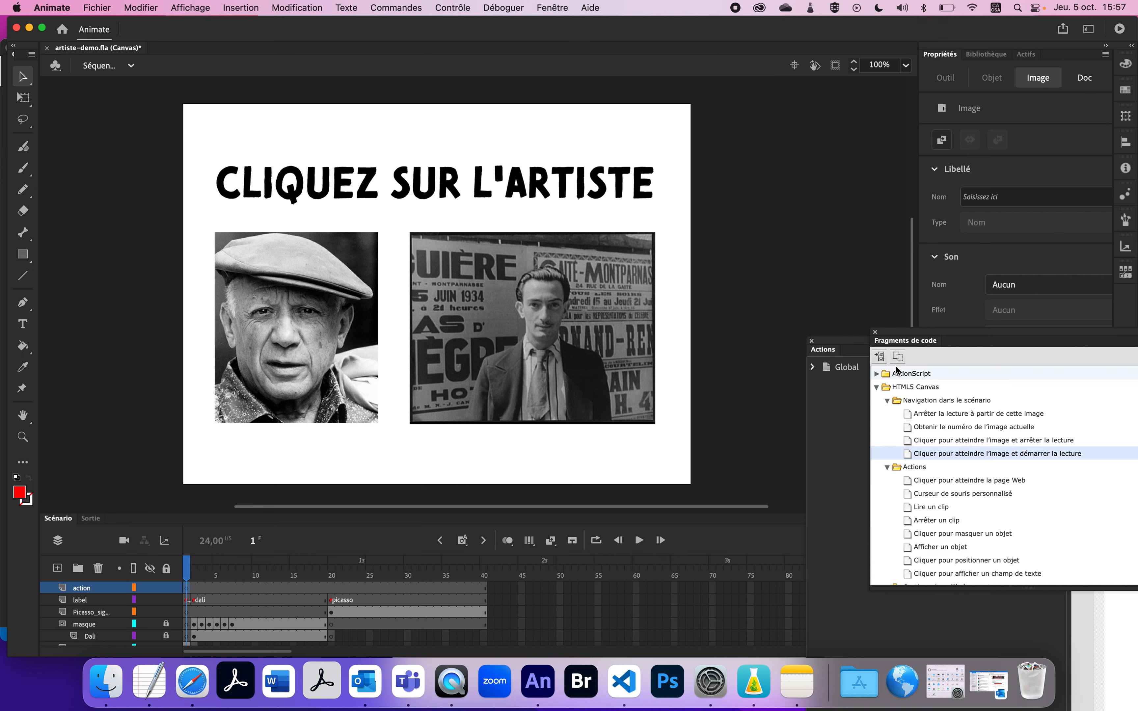
Move the code snippets and Actions windows over the stage and bring the code snippets to the front.
{"action": "left_click_drag", "start_coordinate": [899, 330], "coordinate": [482, 72]}
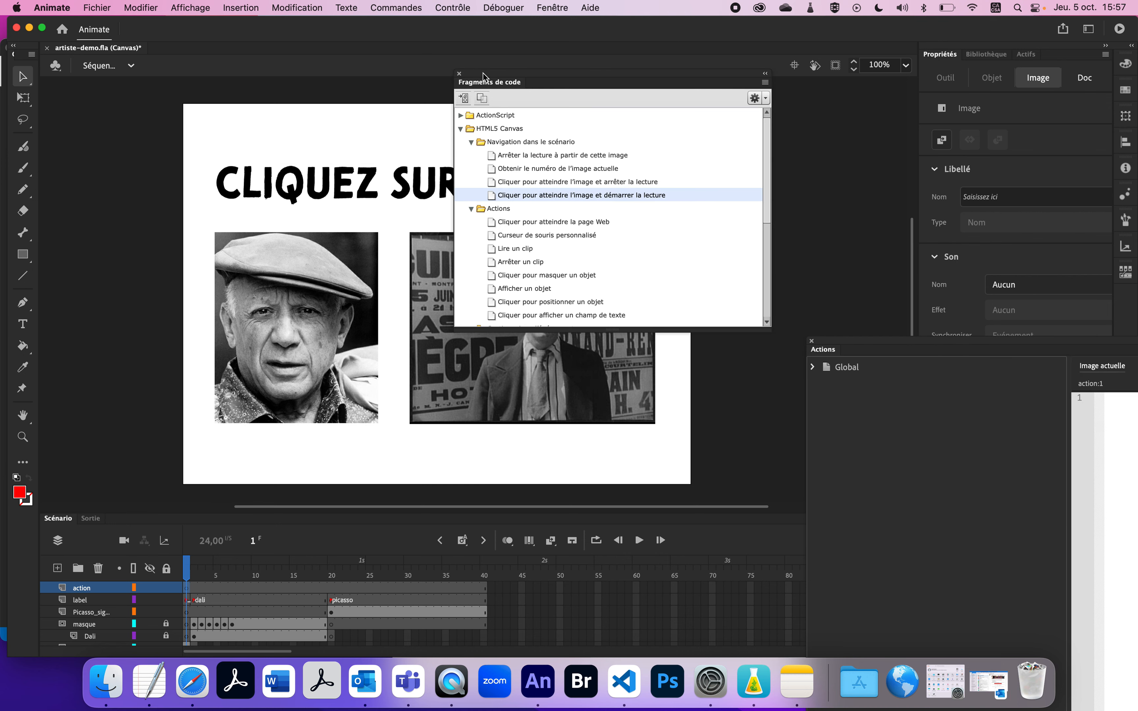
{"action": "left_click_drag", "start_coordinate": [830, 342], "coordinate": [489, 118]}
{"action": "left_click", "coordinate": [552, 6]}
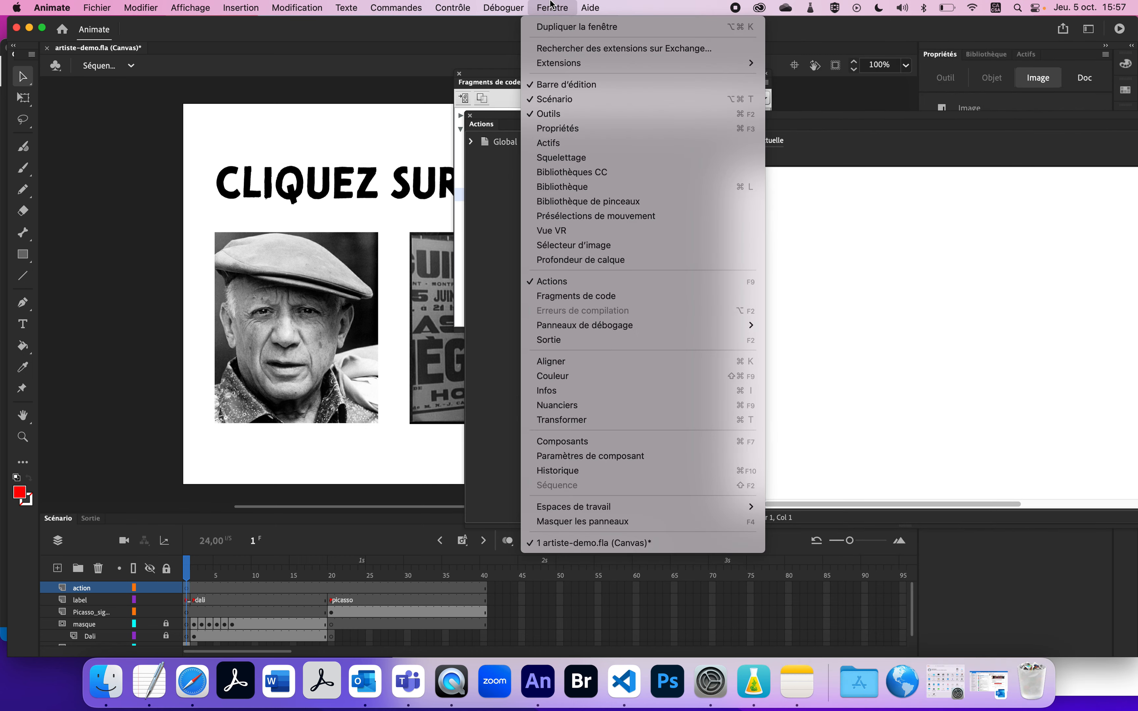
{"action": "left_click", "coordinate": [551, 5]}
{"action": "left_click", "coordinate": [551, 10]}
{"action": "left_click", "coordinate": [618, 300]}
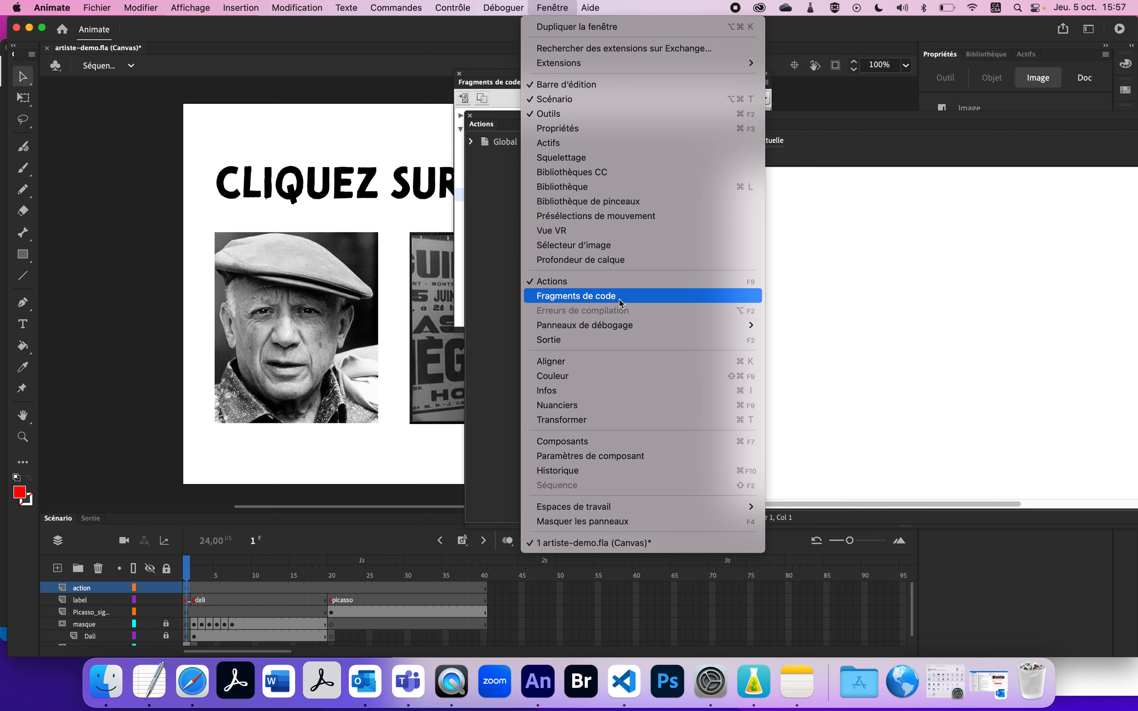
Apply the HTML5 Canvas timeline navigation snippet "Arrêter la lecture à partir de cette image" to frame 1.
{"action": "mouse_move", "coordinate": [601, 238]}
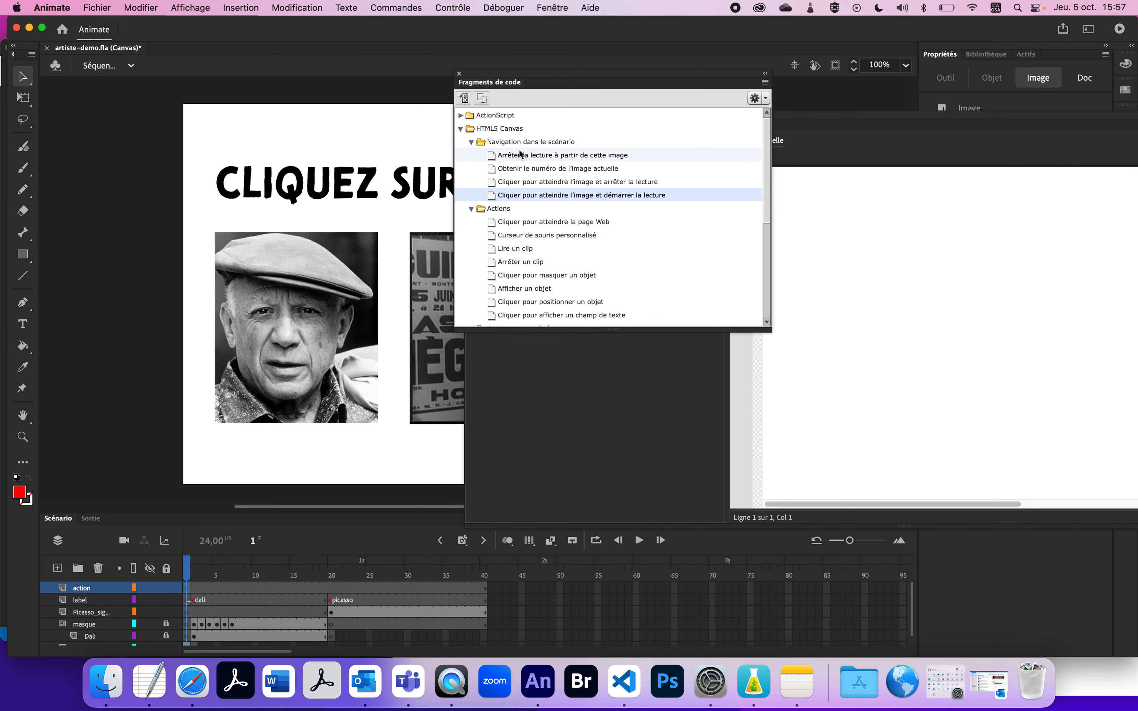
{"action": "left_click", "coordinate": [465, 129]}
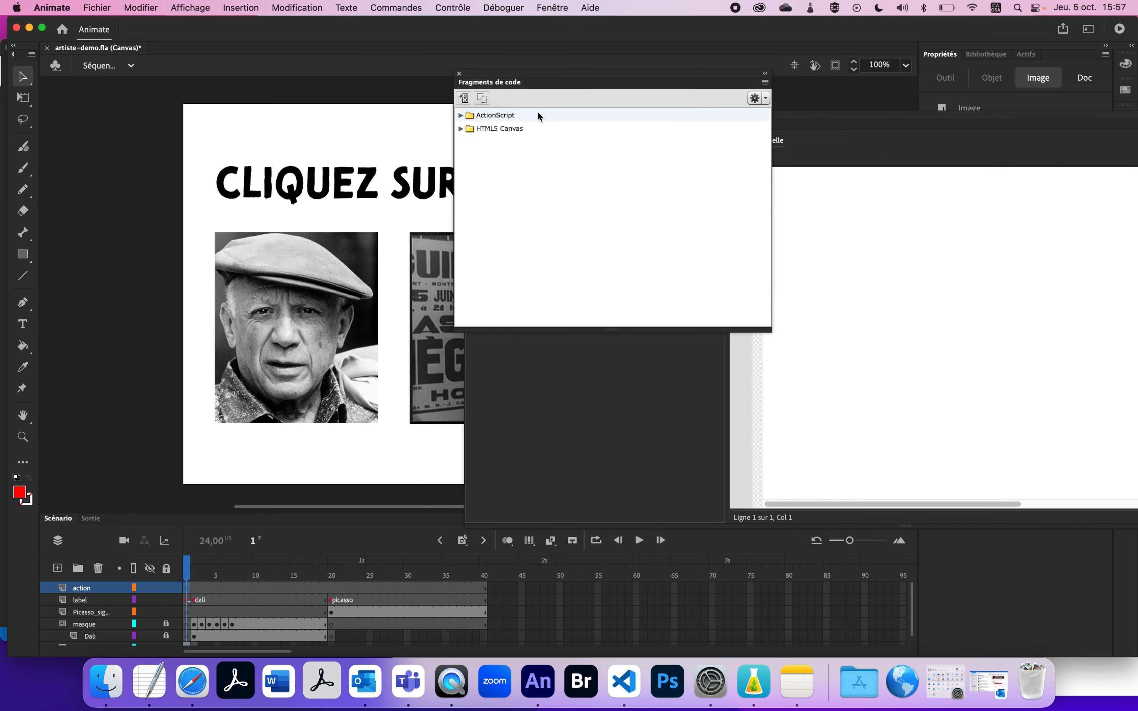
{"action": "left_click", "coordinate": [460, 129]}
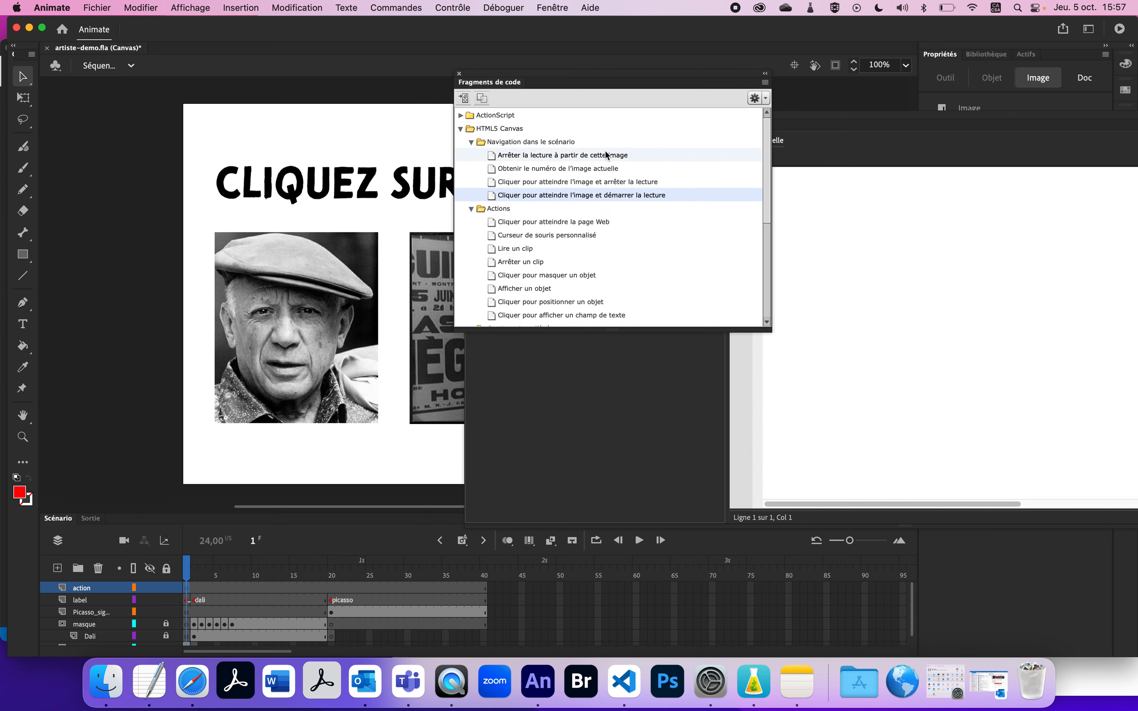
{"action": "left_click", "coordinate": [588, 155]}
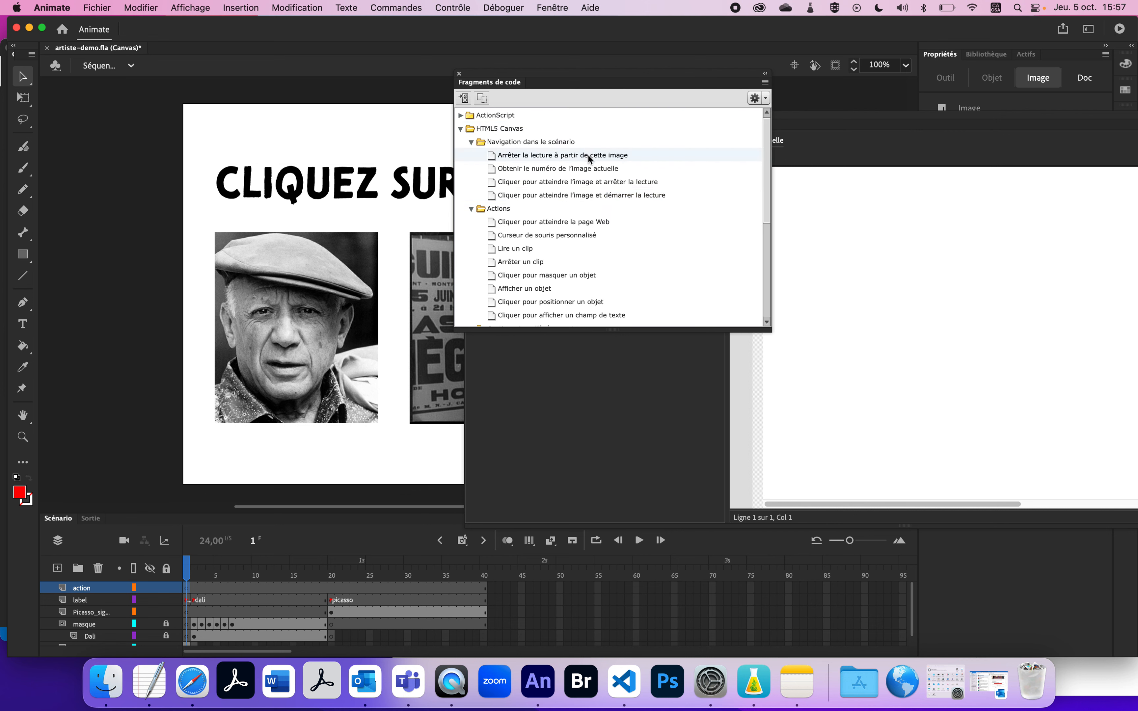
{"action": "double_click", "coordinate": [495, 157]}
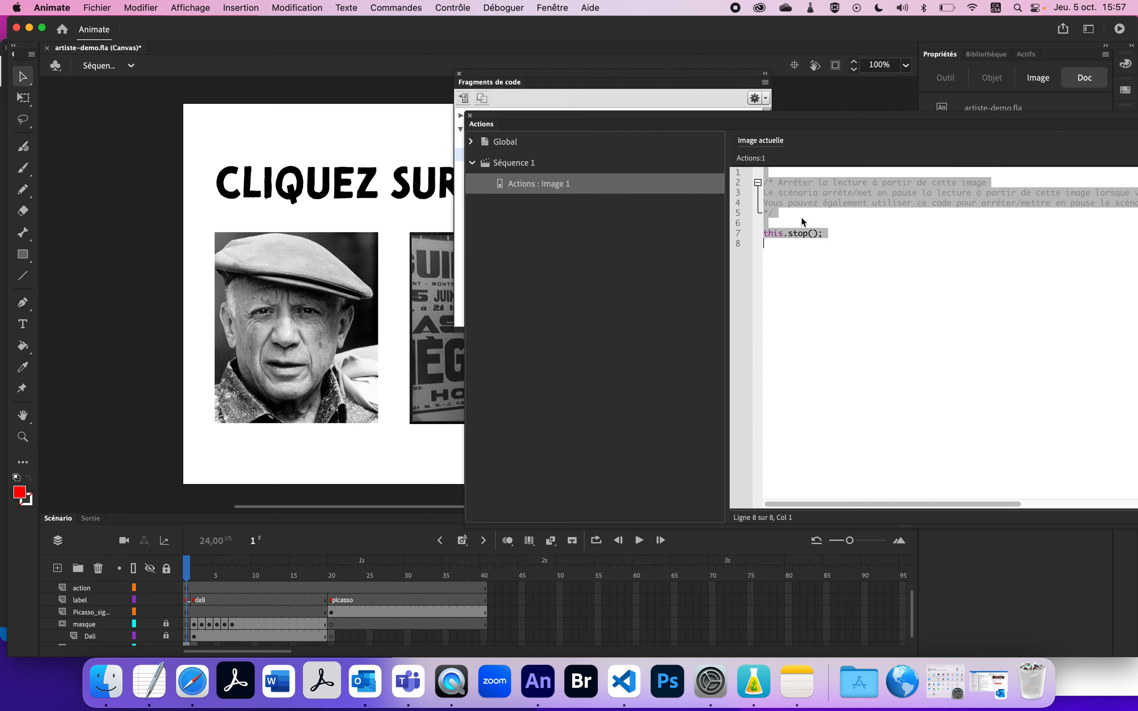
Delete the explanatory comment from the frame 1 script, keeping only the line this.stop();.
{"action": "left_click", "coordinate": [834, 221]}
{"action": "left_click_drag", "start_coordinate": [820, 233], "coordinate": [756, 226]}
{"action": "left_click", "coordinate": [789, 240]}
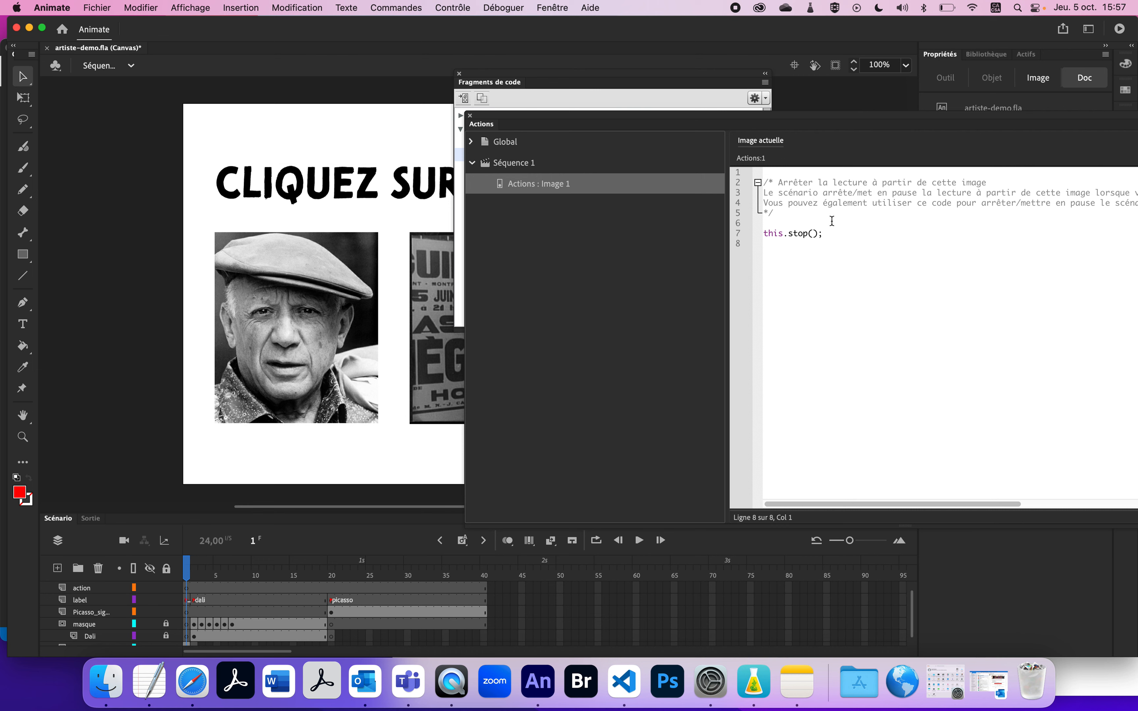
{"action": "left_click_drag", "start_coordinate": [784, 213], "coordinate": [762, 183]}
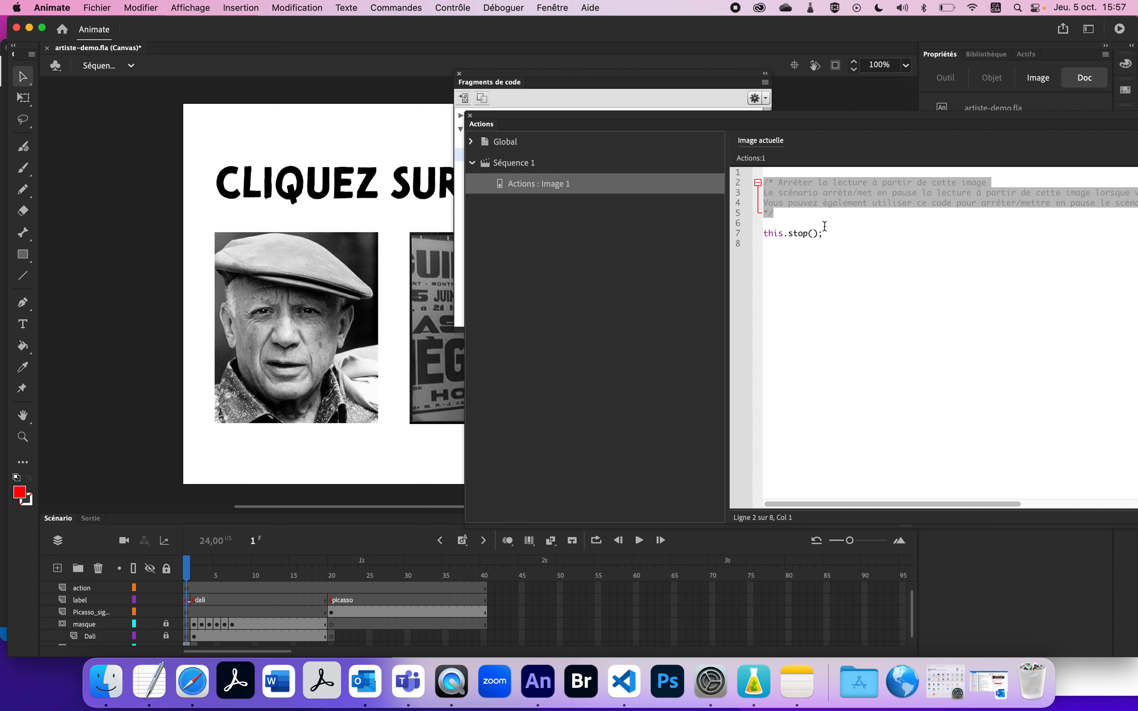
{"action": "key", "text": "BackSpace"}
{"action": "key", "text": "BackSpace"}
{"action": "key", "text": "BackSpace"}
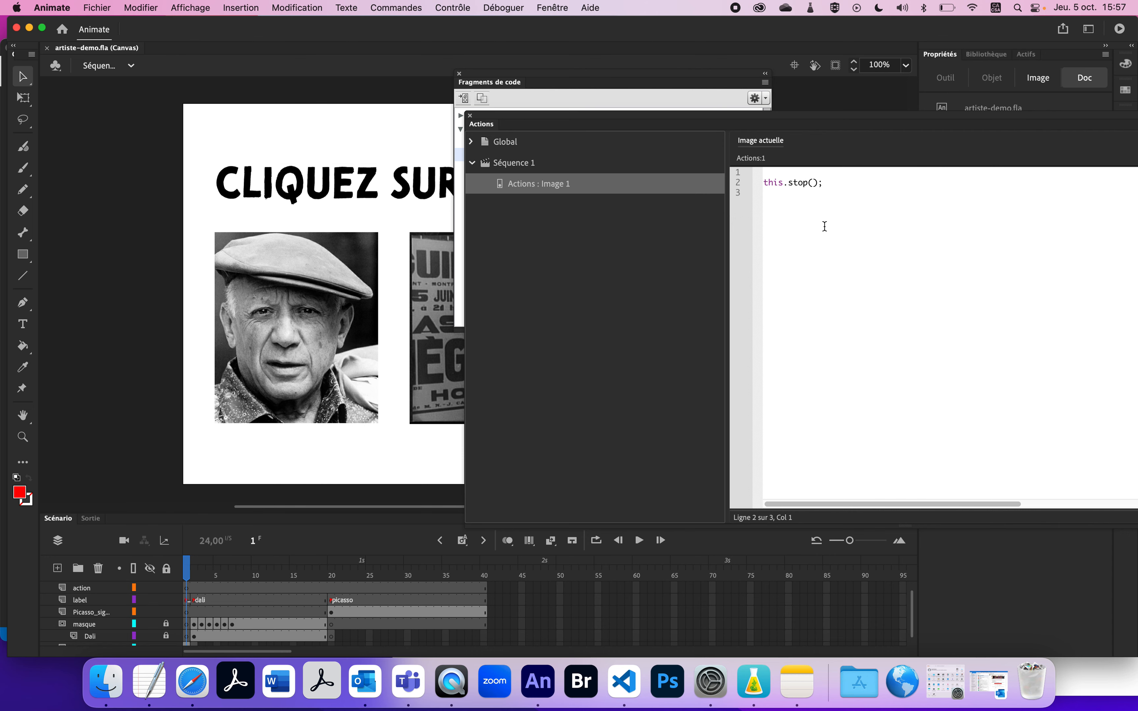
Test the stopped first frame in the browser, close the preview and return to the timeline.
{"action": "key", "text": "super+Return"}
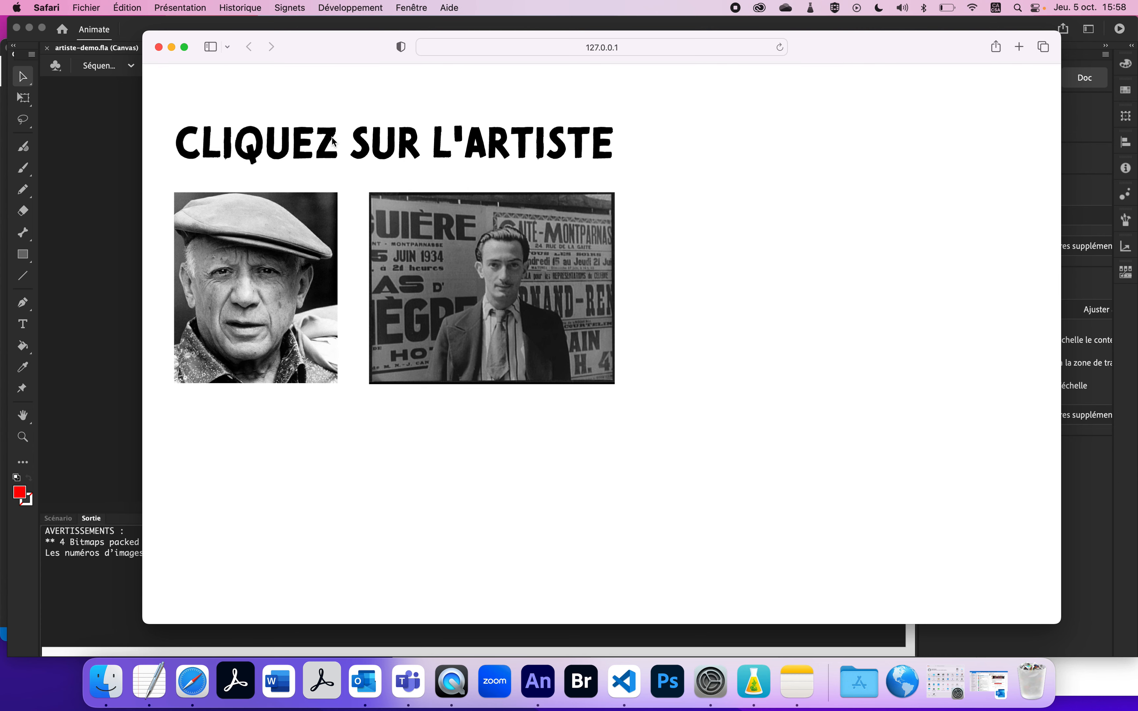
{"action": "left_click", "coordinate": [159, 47]}
{"action": "left_click", "coordinate": [66, 520]}
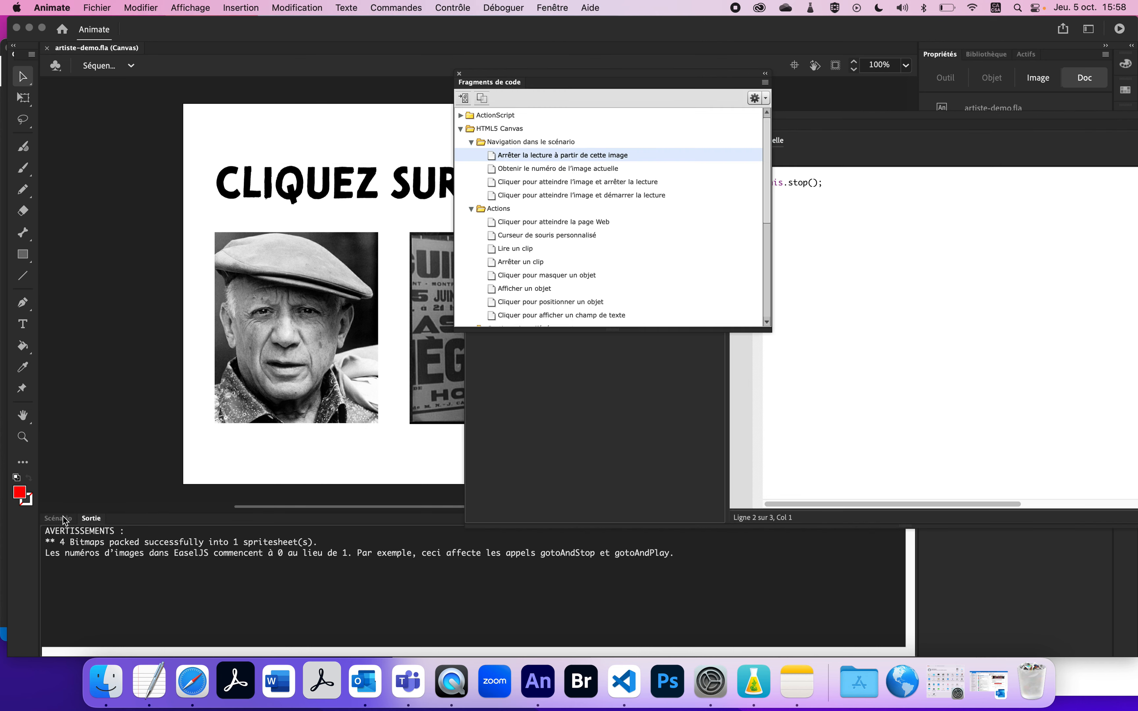
{"action": "left_click", "coordinate": [66, 520]}
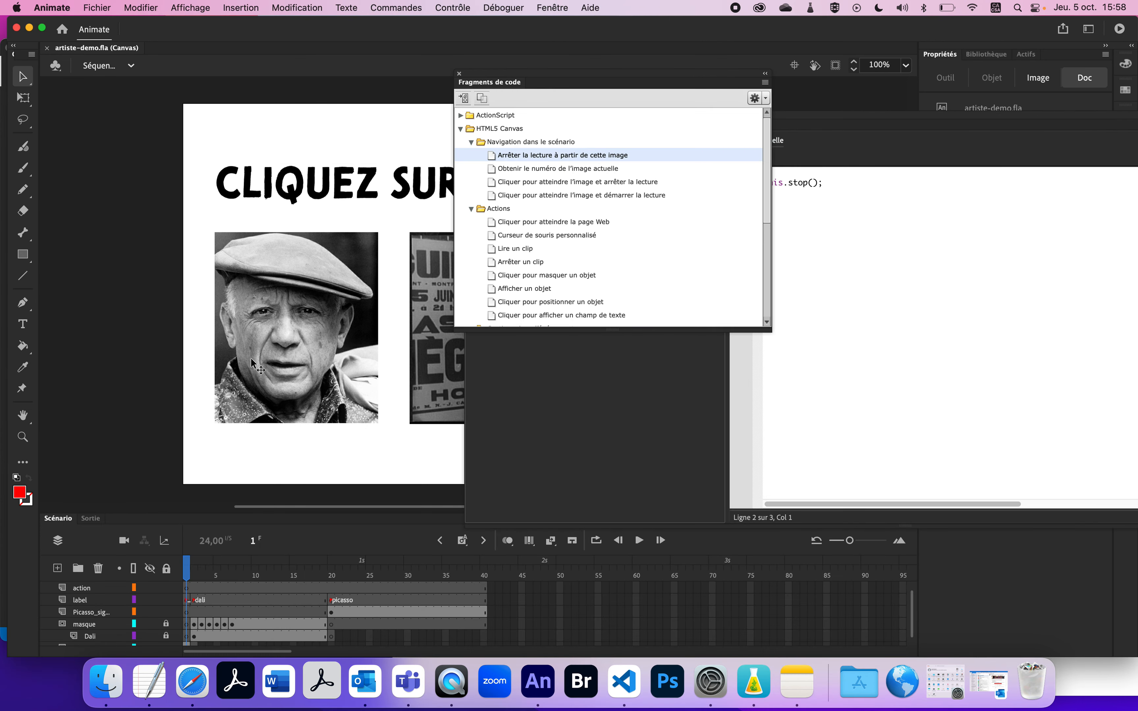
Move the floating windows off the stage's left side and ungroup the title and the two artist photos.
{"action": "left_click_drag", "start_coordinate": [498, 70], "coordinate": [564, 330]}
{"action": "left_click_drag", "start_coordinate": [552, 127], "coordinate": [571, 302]}
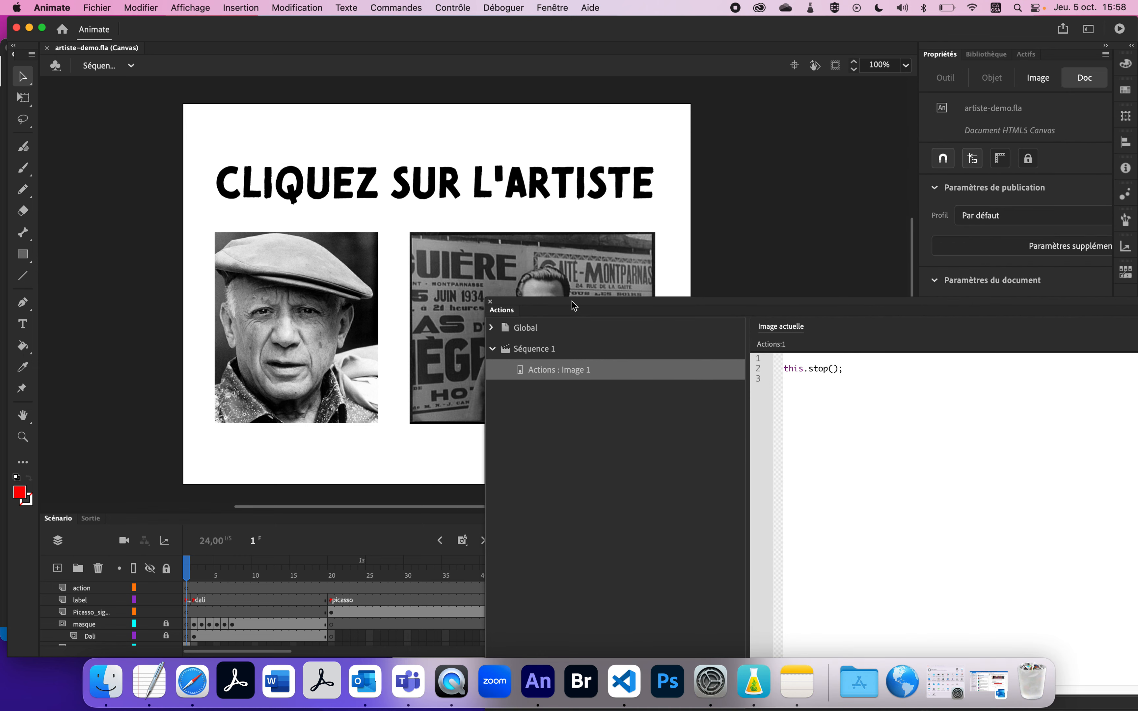
{"action": "left_click", "coordinate": [334, 284]}
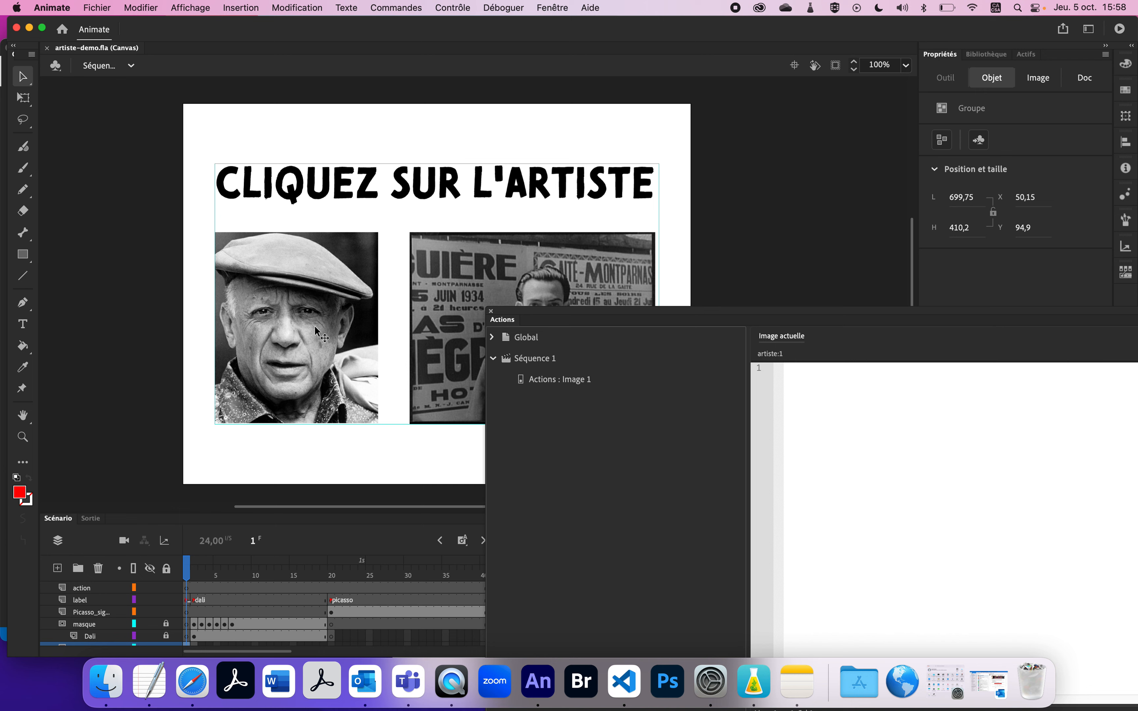
{"action": "left_click_drag", "start_coordinate": [296, 294], "coordinate": [277, 293]}
{"action": "key", "text": "super+z"}
{"action": "left_click", "coordinate": [141, 8]}
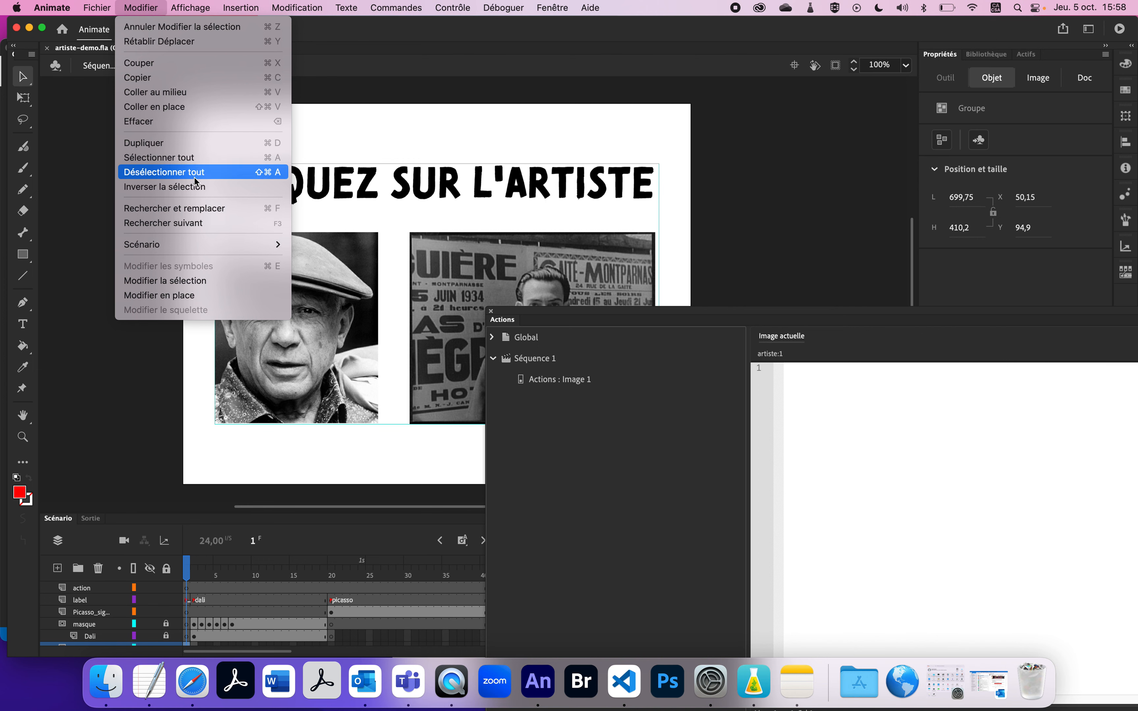
{"action": "left_click", "coordinate": [420, 122]}
{"action": "left_click", "coordinate": [398, 213]}
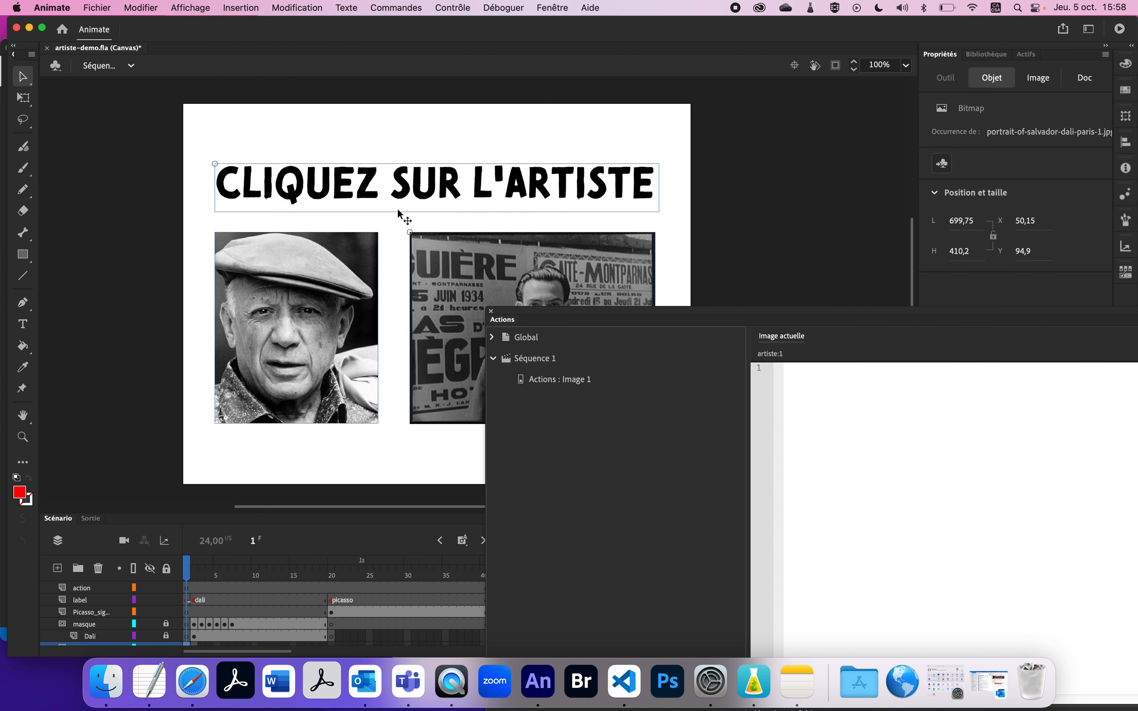
Select only the Picasso photo and move the Actions and code snippets windows clear of both photos.
{"action": "left_click", "coordinate": [332, 108]}
{"action": "left_click", "coordinate": [328, 273]}
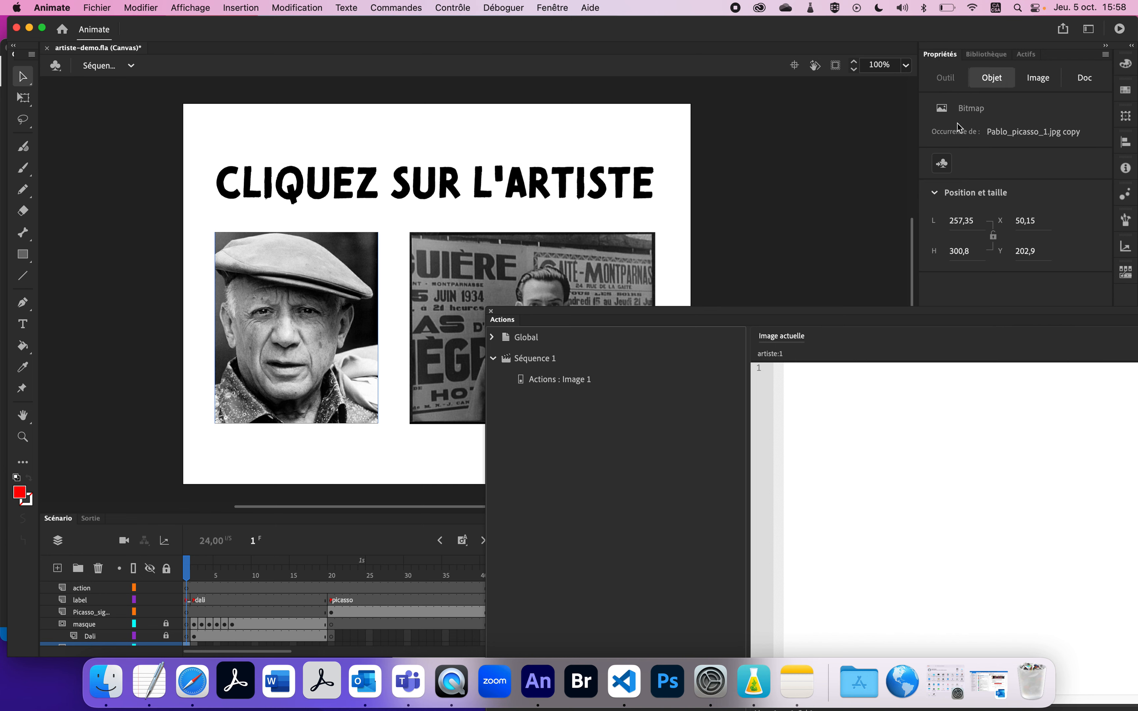
{"action": "left_click_drag", "start_coordinate": [675, 310], "coordinate": [854, 429]}
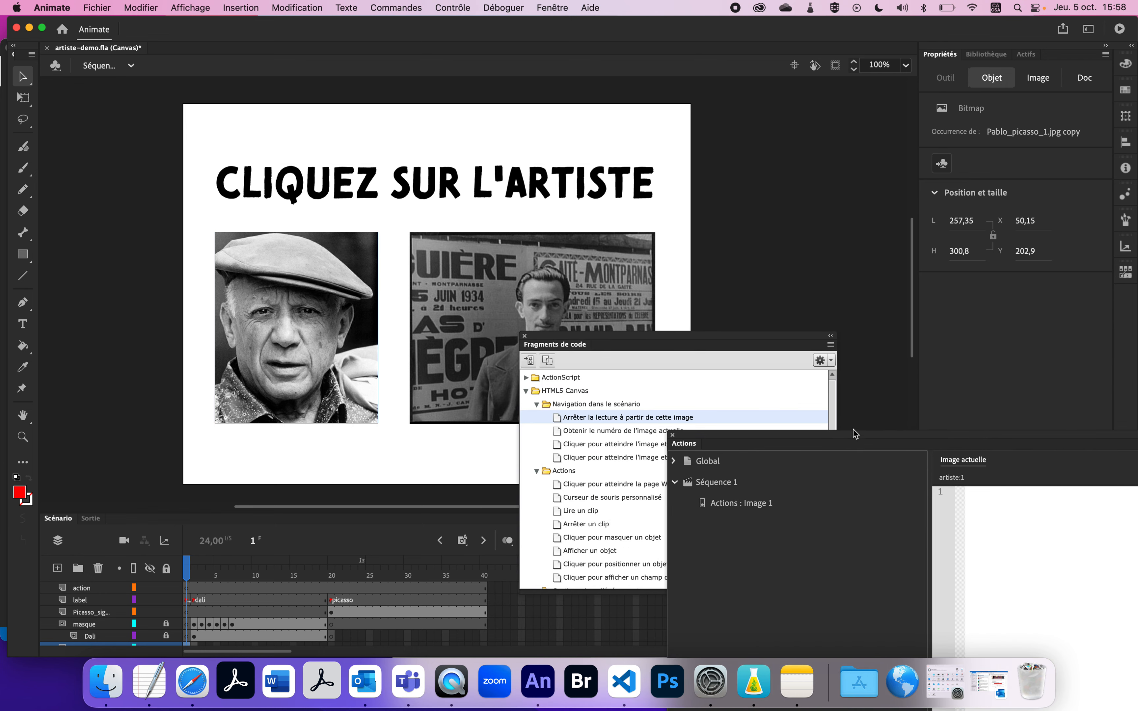
{"action": "left_click_drag", "start_coordinate": [711, 337], "coordinate": [916, 469]}
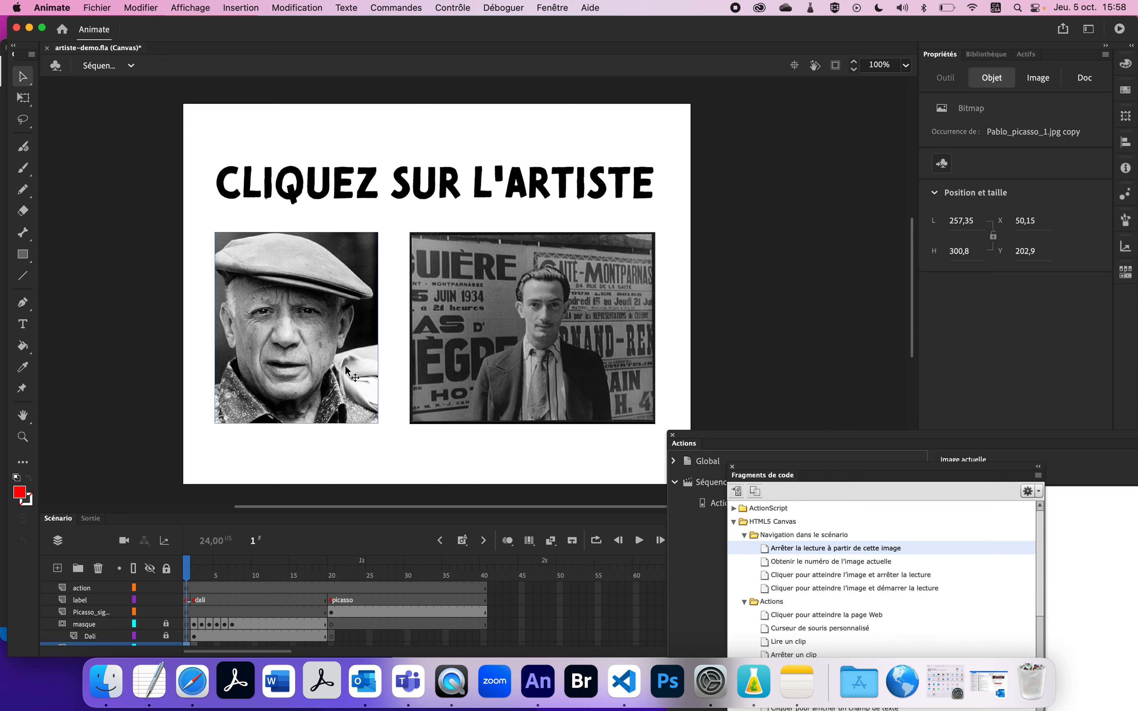
Convert the Picasso photo into a Clip symbol named picasso.
{"action": "left_click", "coordinate": [310, 5]}
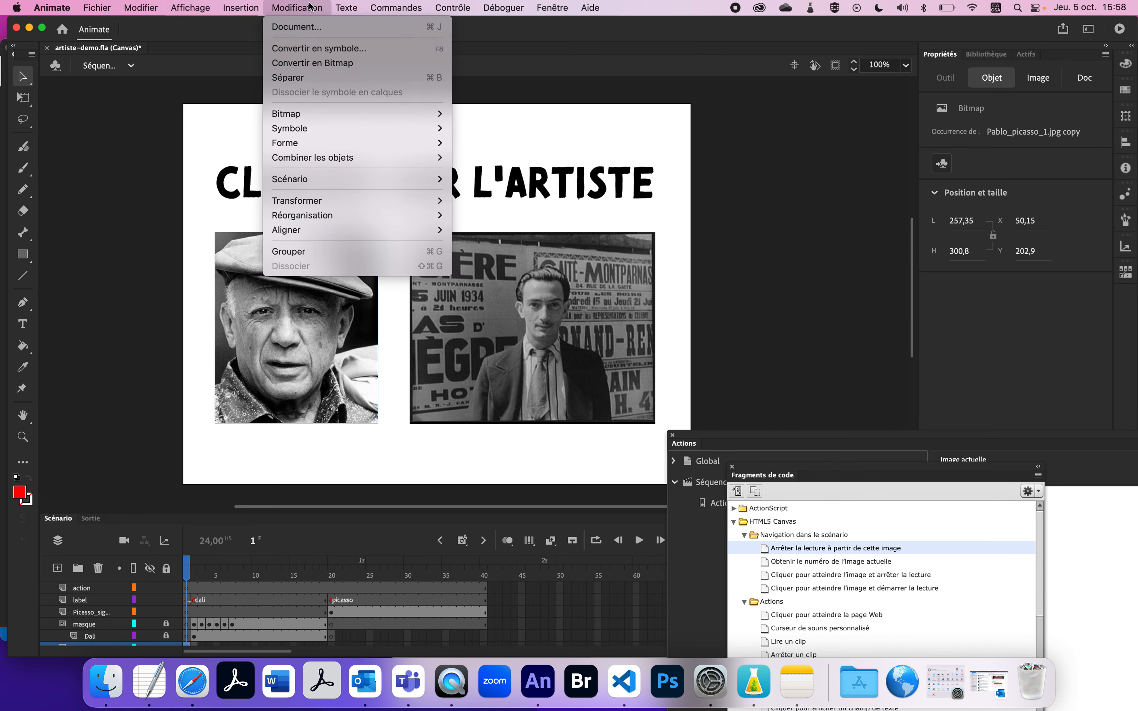
{"action": "left_click", "coordinate": [330, 49]}
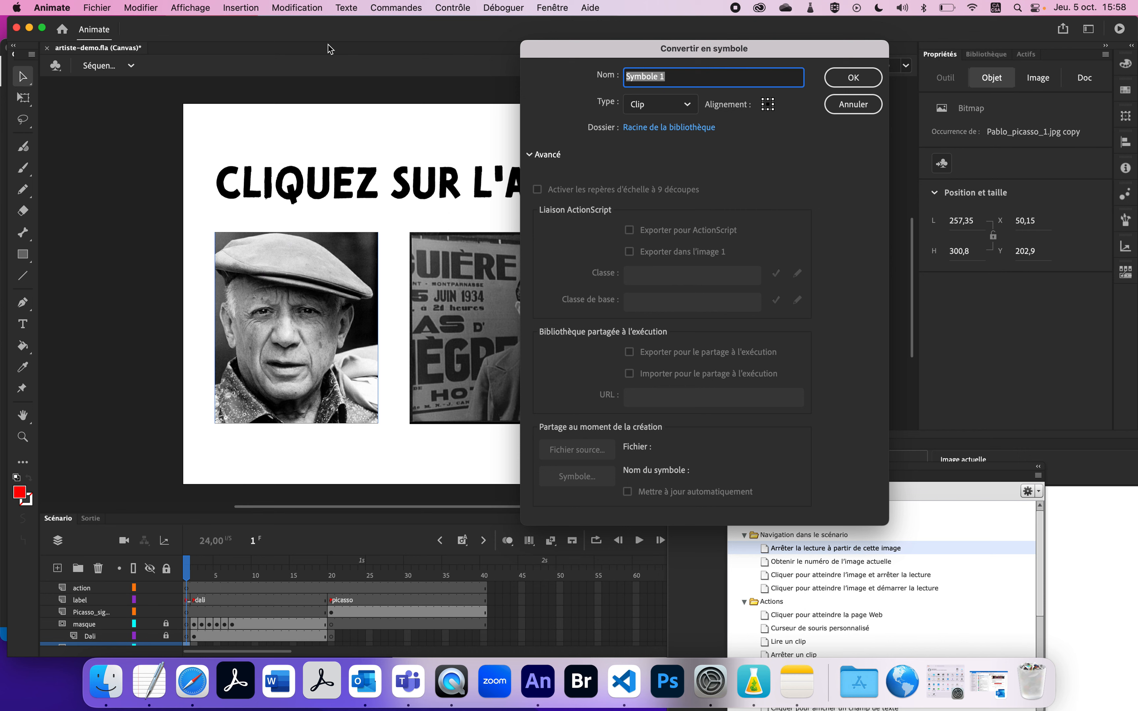
{"action": "type", "text": "picasso"}
{"action": "left_click", "coordinate": [640, 107]}
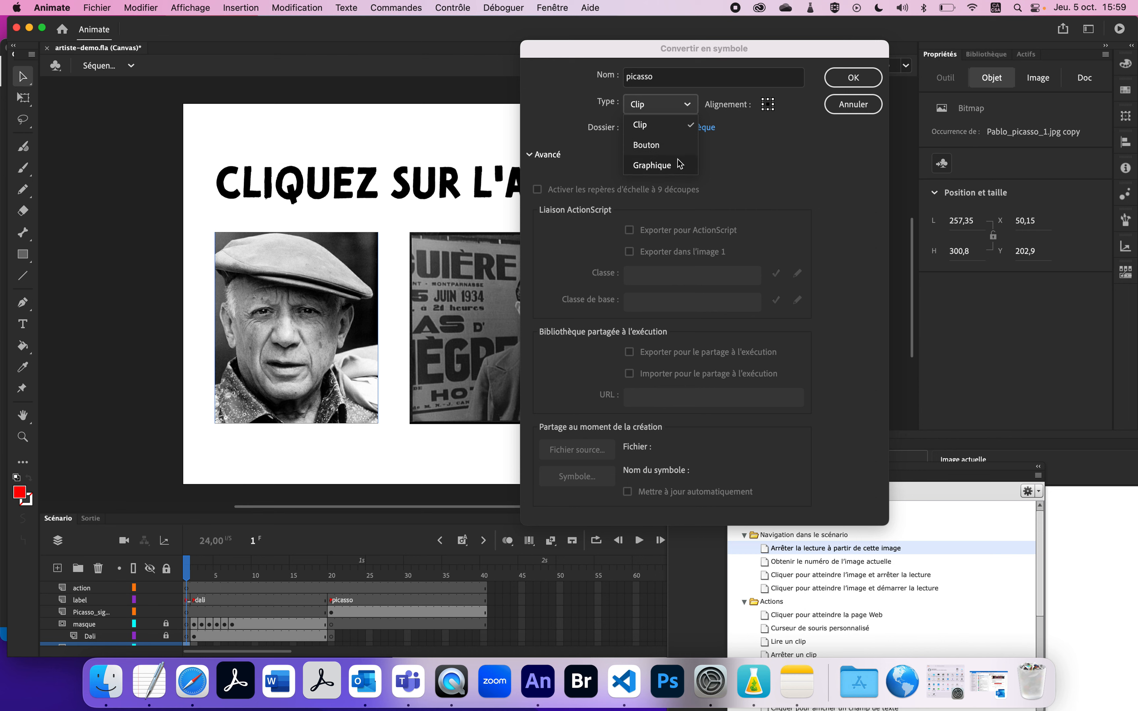
{"action": "left_click", "coordinate": [679, 133]}
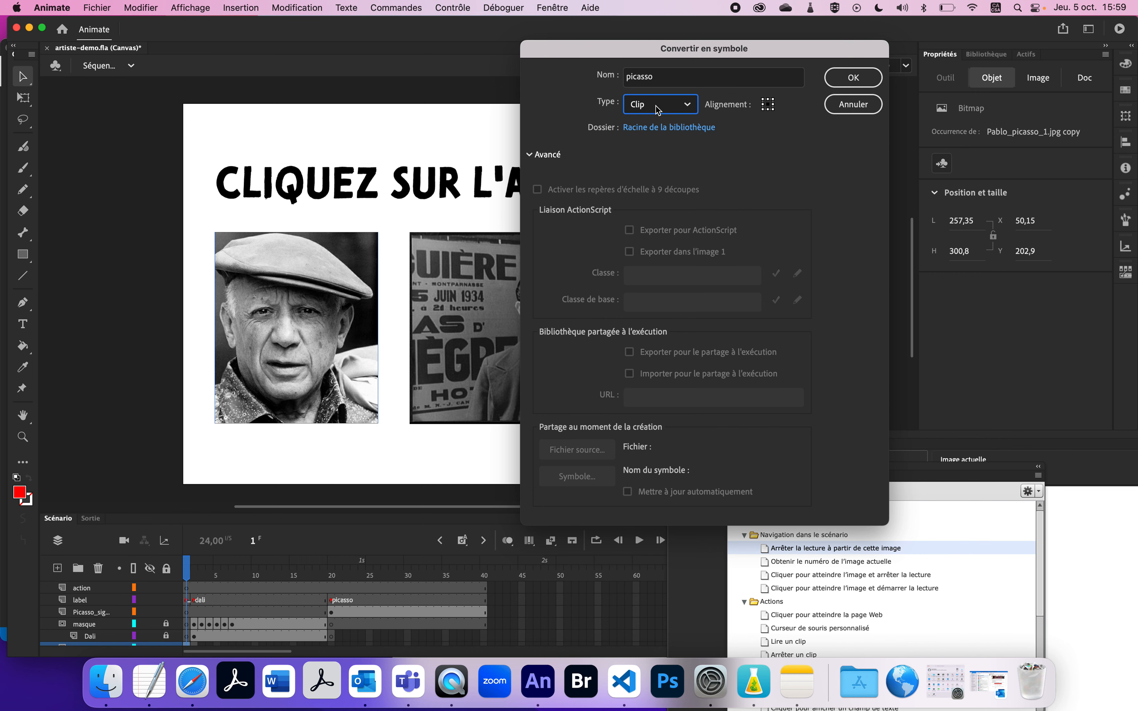
{"action": "left_click", "coordinate": [859, 76]}
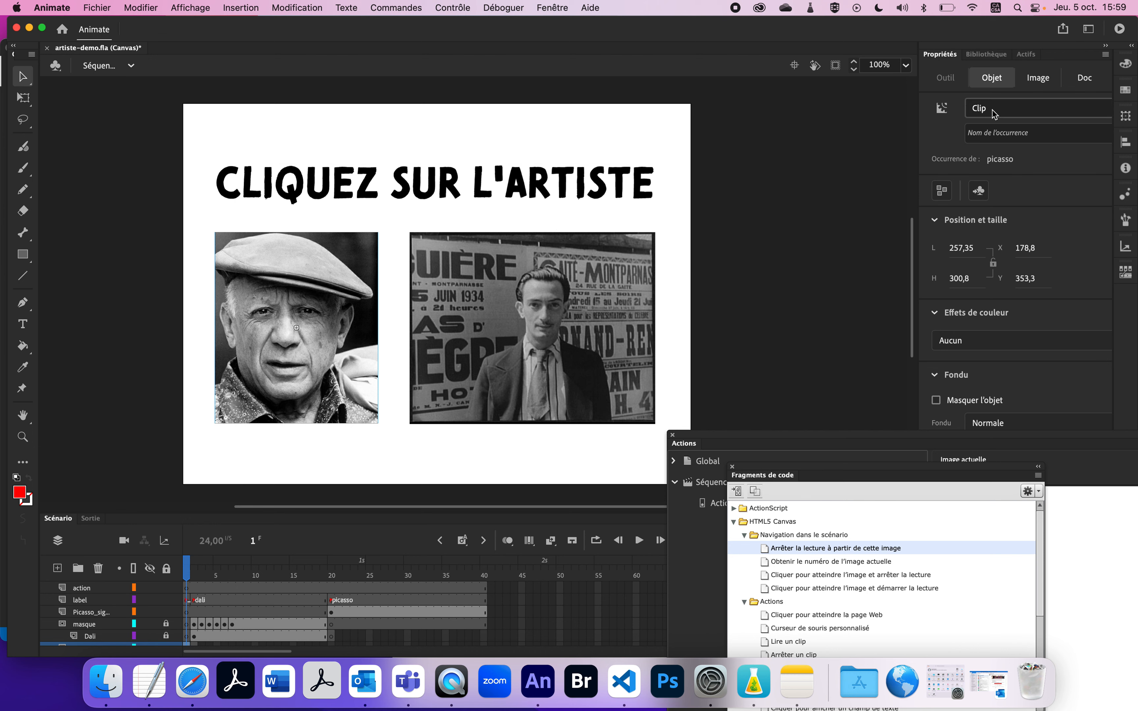
Give the Picasso clip the instance name PI.
{"action": "left_click", "coordinate": [990, 136]}
{"action": "type", "text": "Pl"}
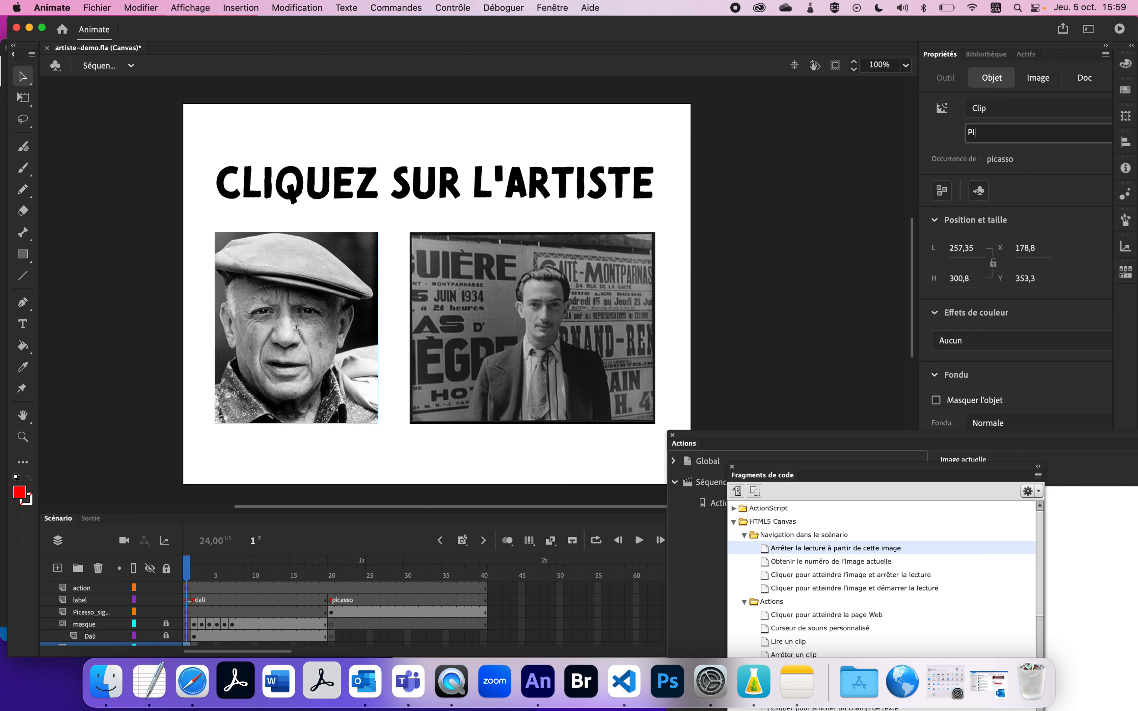
{"action": "left_click_drag", "start_coordinate": [978, 133], "coordinate": [968, 132]}
{"action": "left_click", "coordinate": [263, 303]}
Convert the Dalí photo into a Clip symbol named Dali.
{"action": "left_click", "coordinate": [465, 290]}
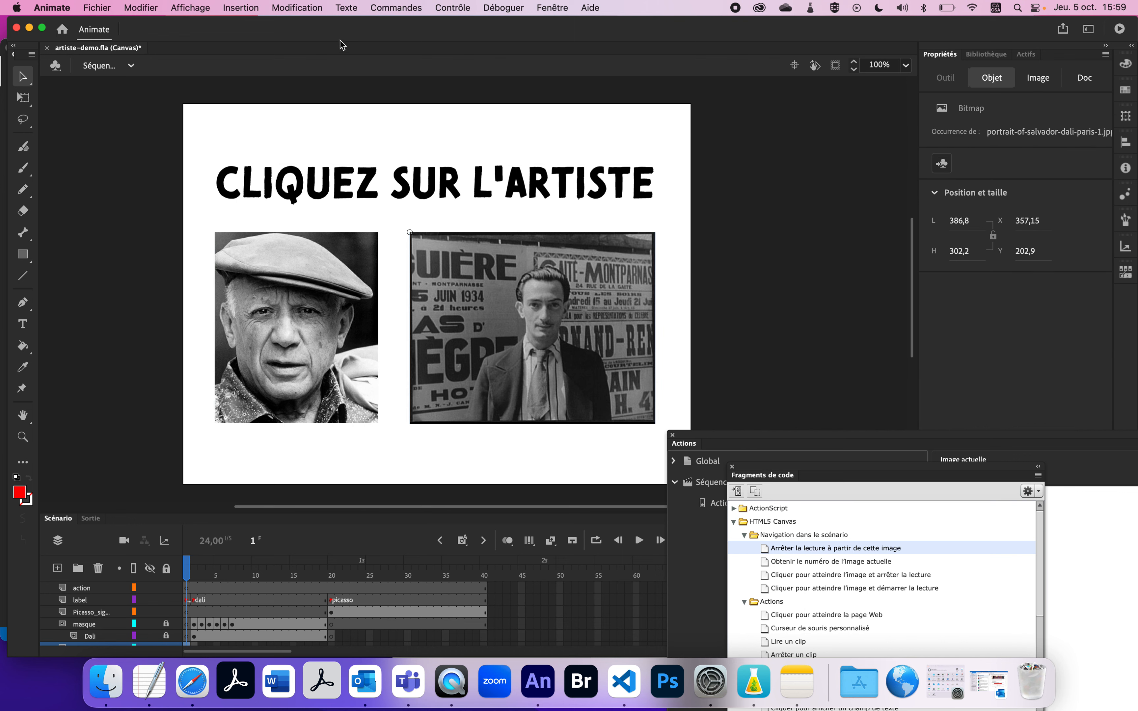
{"action": "left_click", "coordinate": [322, 6]}
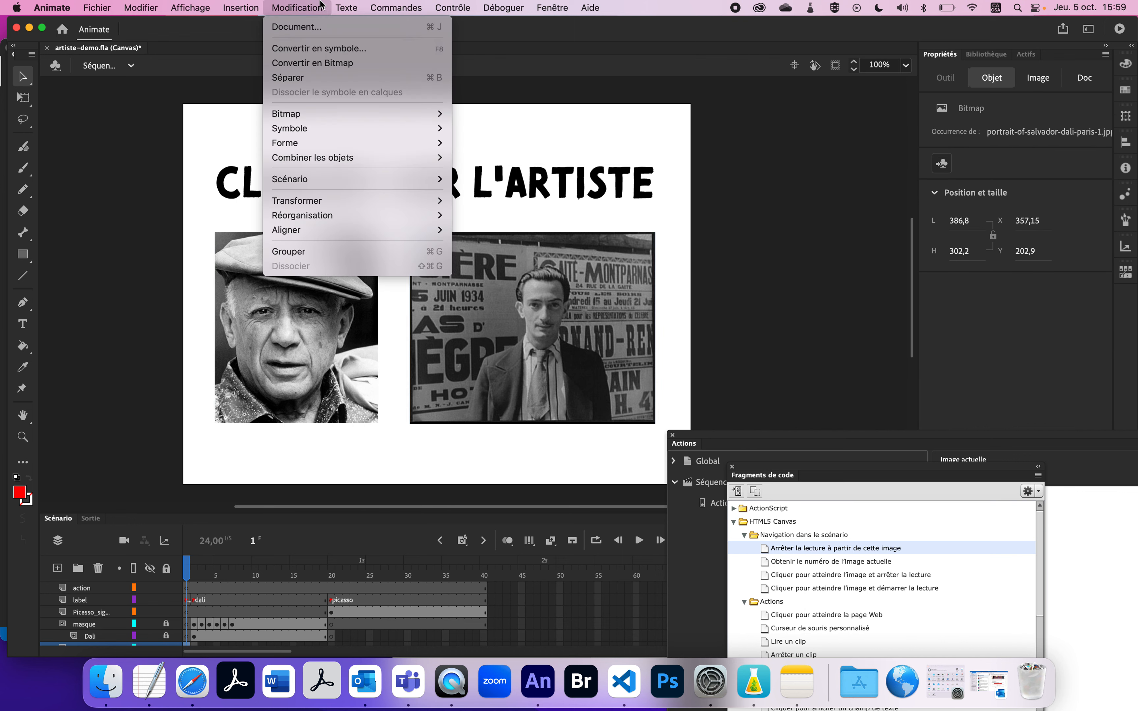
{"action": "left_click", "coordinate": [332, 48]}
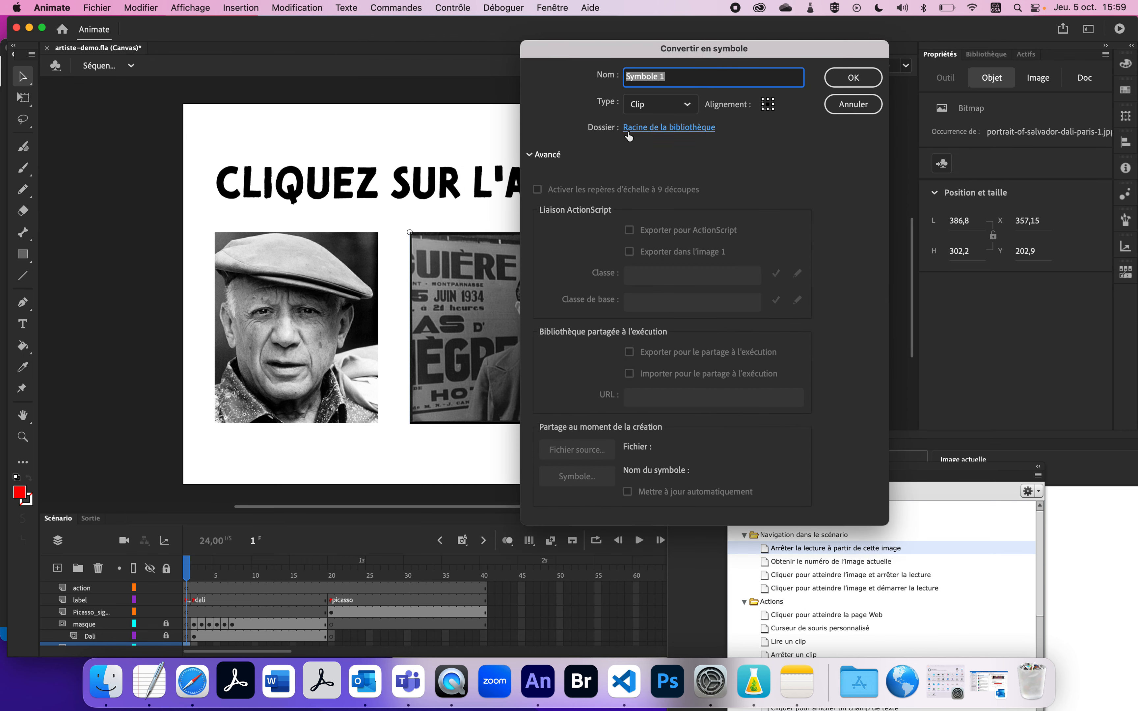
{"action": "type", "text": "Dali"}
{"action": "key", "text": "Return"}
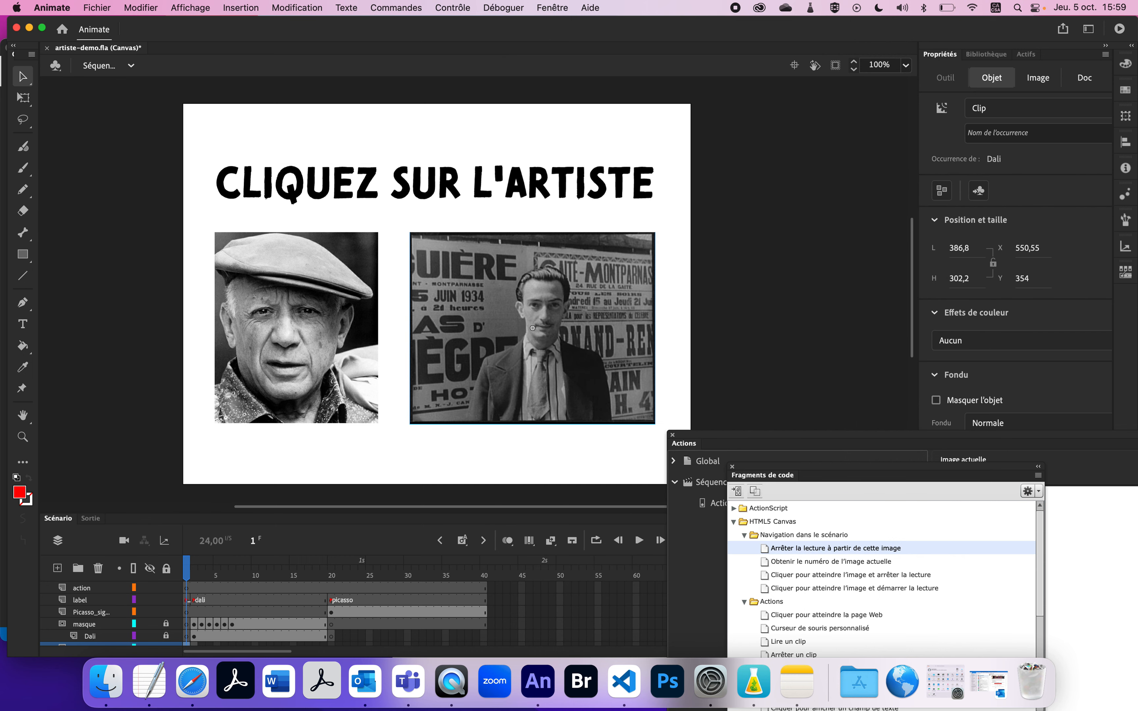
Give the Dalí clip the instance name DA and deselect it.
{"action": "left_click", "coordinate": [973, 135]}
{"action": "type", "text": "DA"}
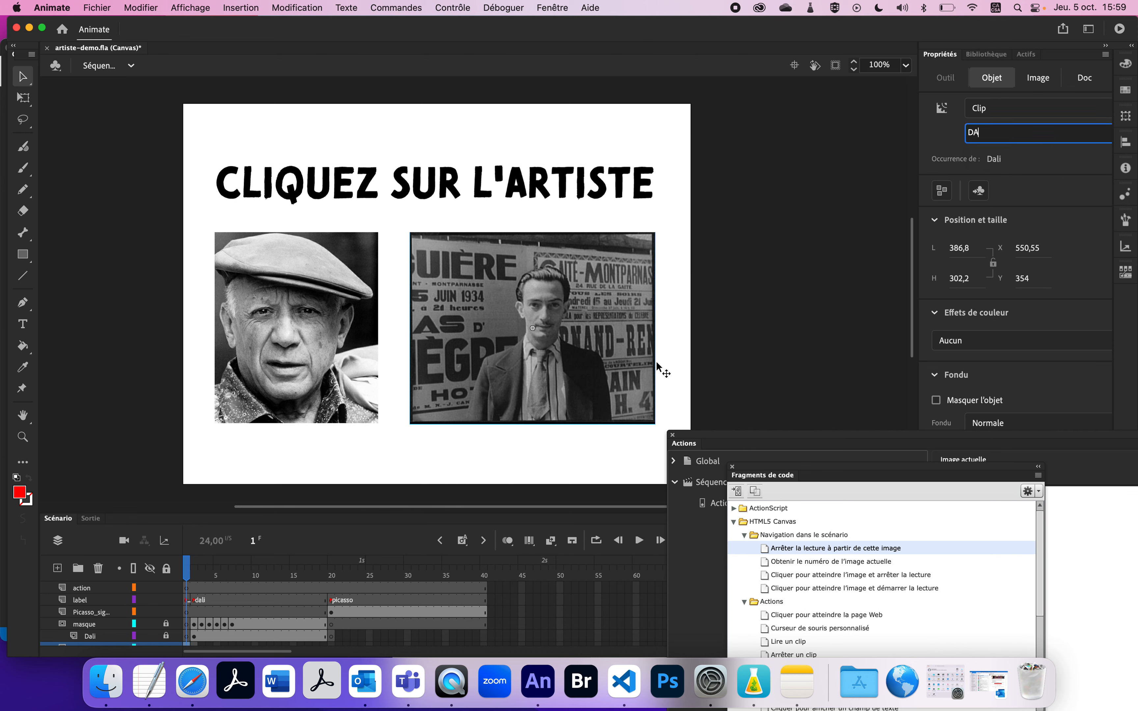
{"action": "left_click", "coordinate": [190, 572]}
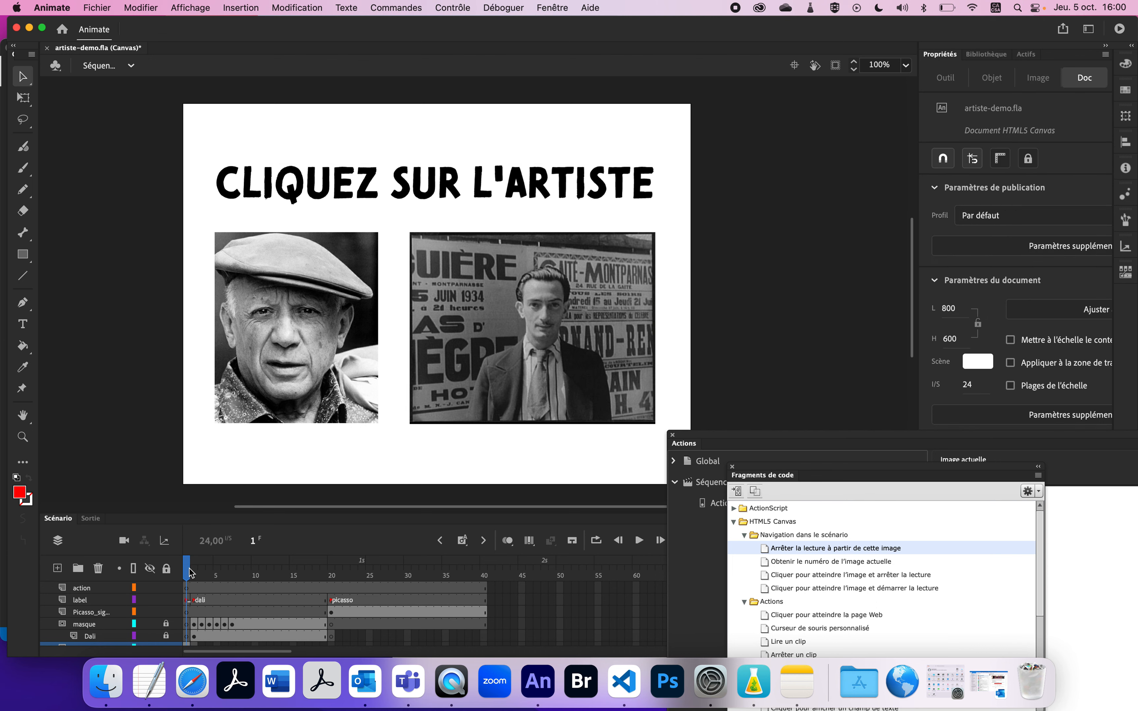
Check the instance names of the Picasso and Dalí clips on frame 1.
{"action": "left_click", "coordinate": [272, 405]}
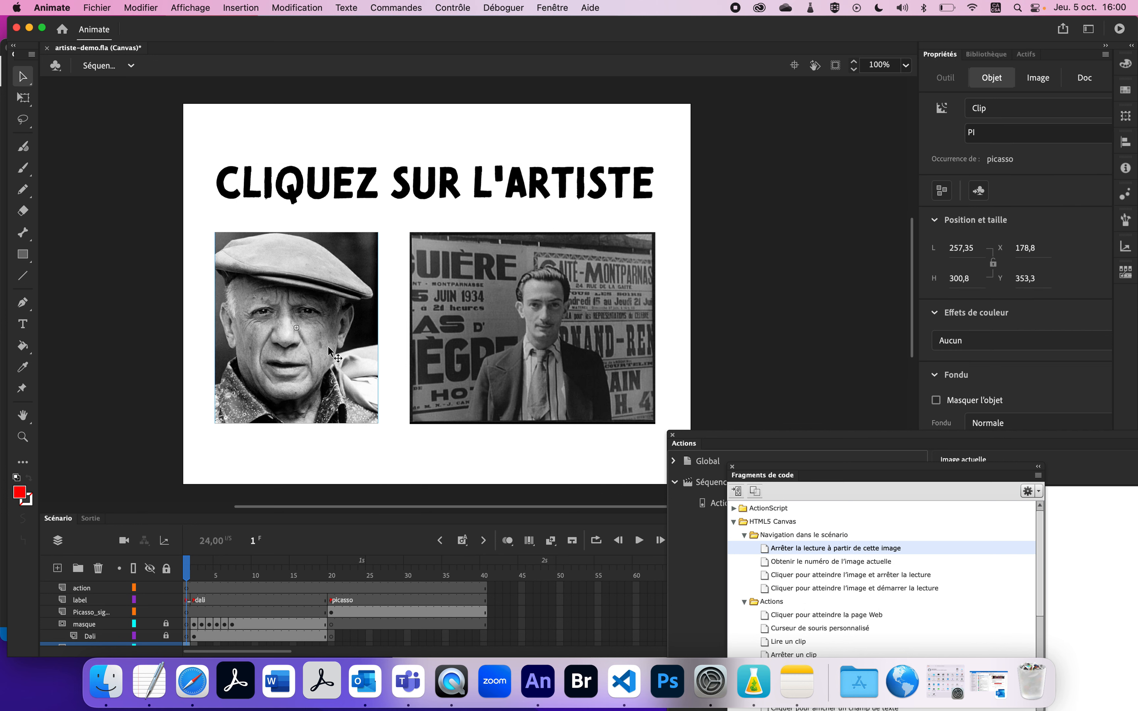
{"action": "left_click", "coordinate": [189, 573]}
{"action": "mouse_move", "coordinate": [191, 573]}
{"action": "left_mouse_down"}
{"action": "mouse_move", "coordinate": [449, 586]}
{"action": "mouse_move", "coordinate": [172, 598]}
{"action": "mouse_move", "coordinate": [468, 596]}
{"action": "mouse_move", "coordinate": [186, 614]}
{"action": "left_mouse_up"}
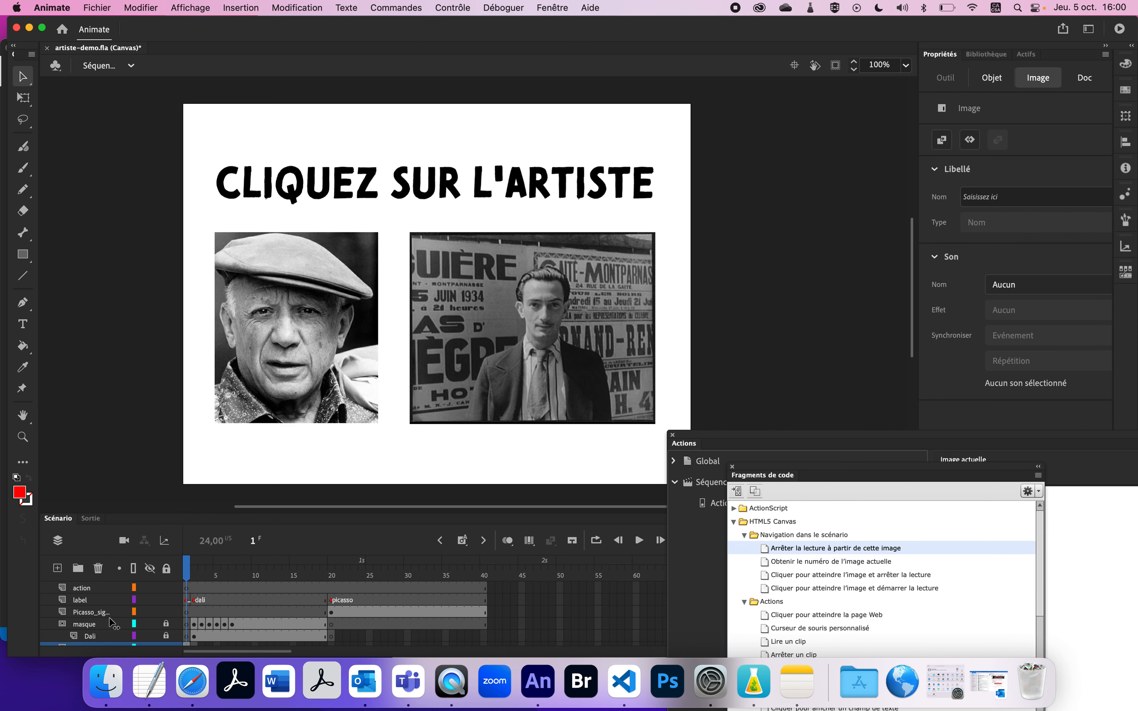
{"action": "left_click", "coordinate": [597, 314]}
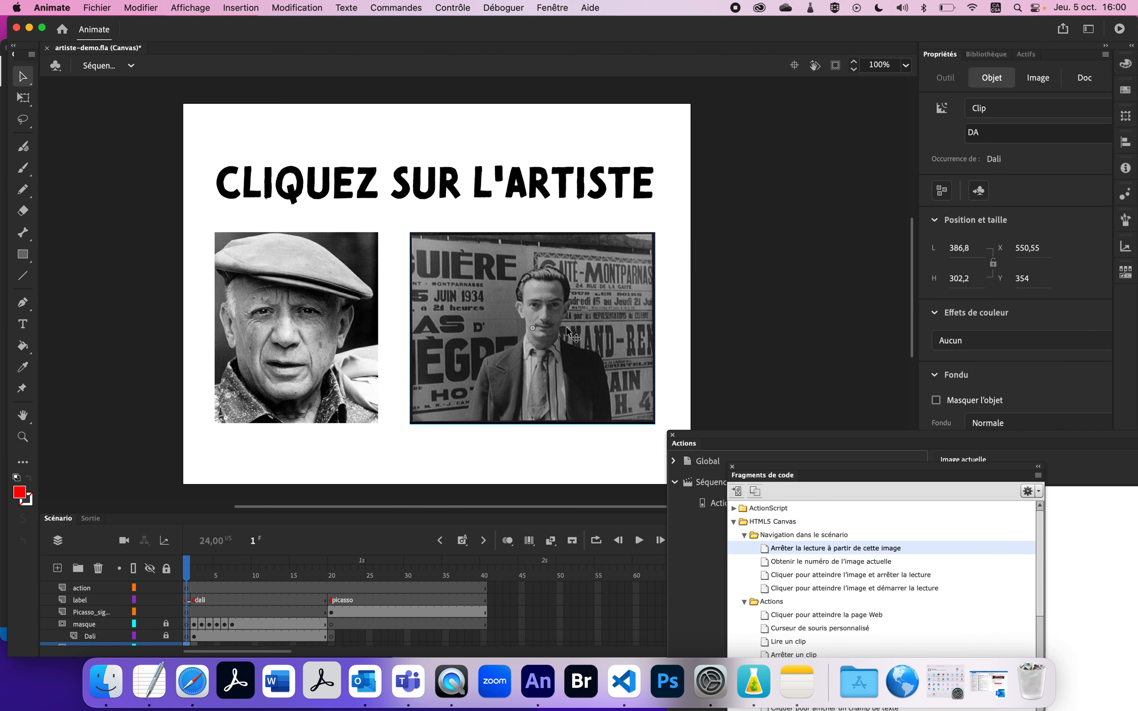
Apply the HTML5 Canvas snippet "Cliquer pour atteindre l'image et démarrer la lecture" to the Dalí clip.
{"action": "left_click", "coordinate": [680, 317]}
{"action": "left_click", "coordinate": [611, 322]}
{"action": "left_click_drag", "start_coordinate": [766, 434], "coordinate": [695, 376]}
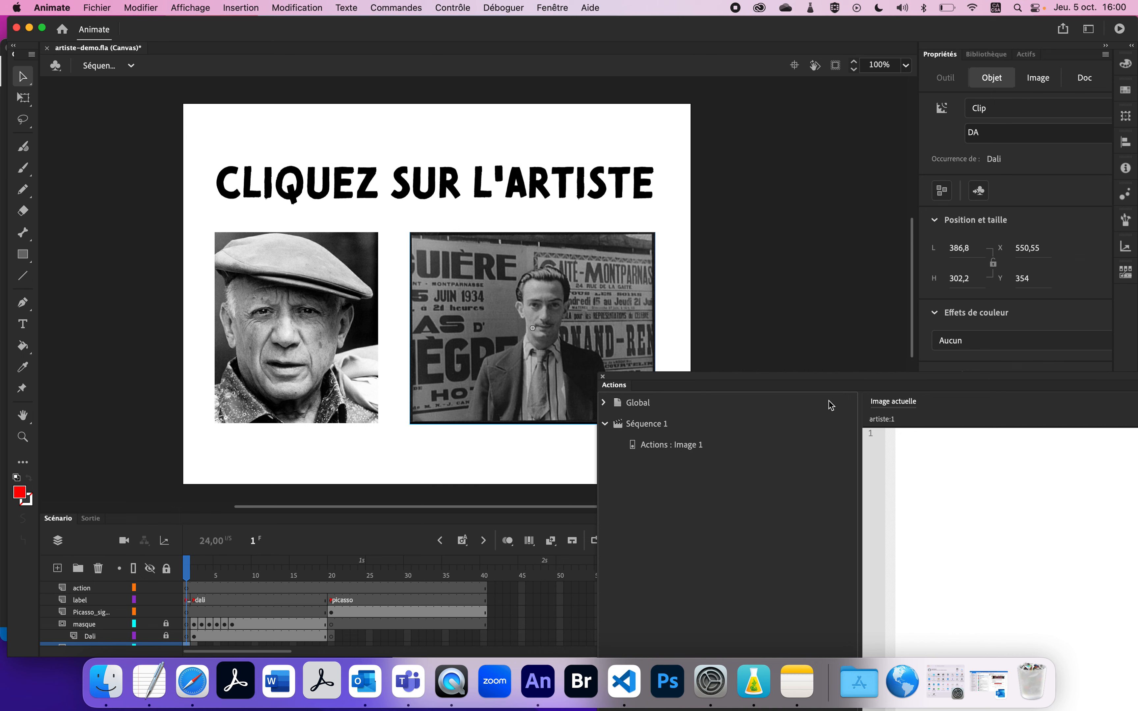
{"action": "left_click_drag", "start_coordinate": [833, 383], "coordinate": [722, 569]}
{"action": "left_click_drag", "start_coordinate": [824, 466], "coordinate": [792, 219]}
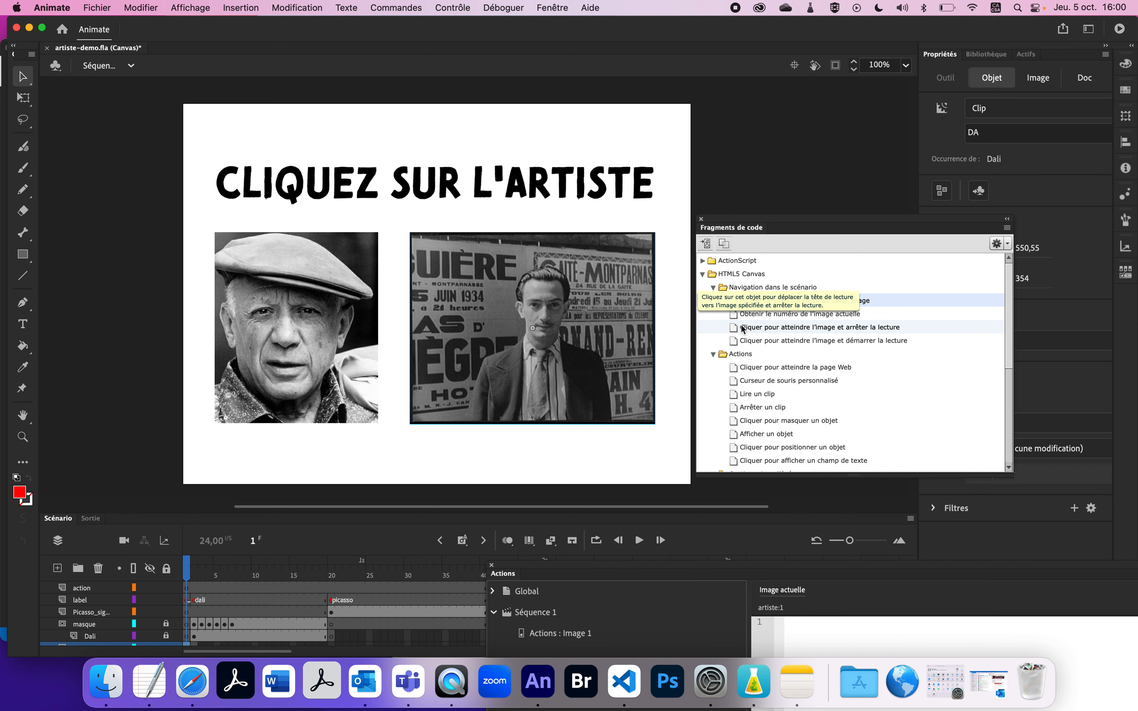
{"action": "double_click", "coordinate": [749, 342]}
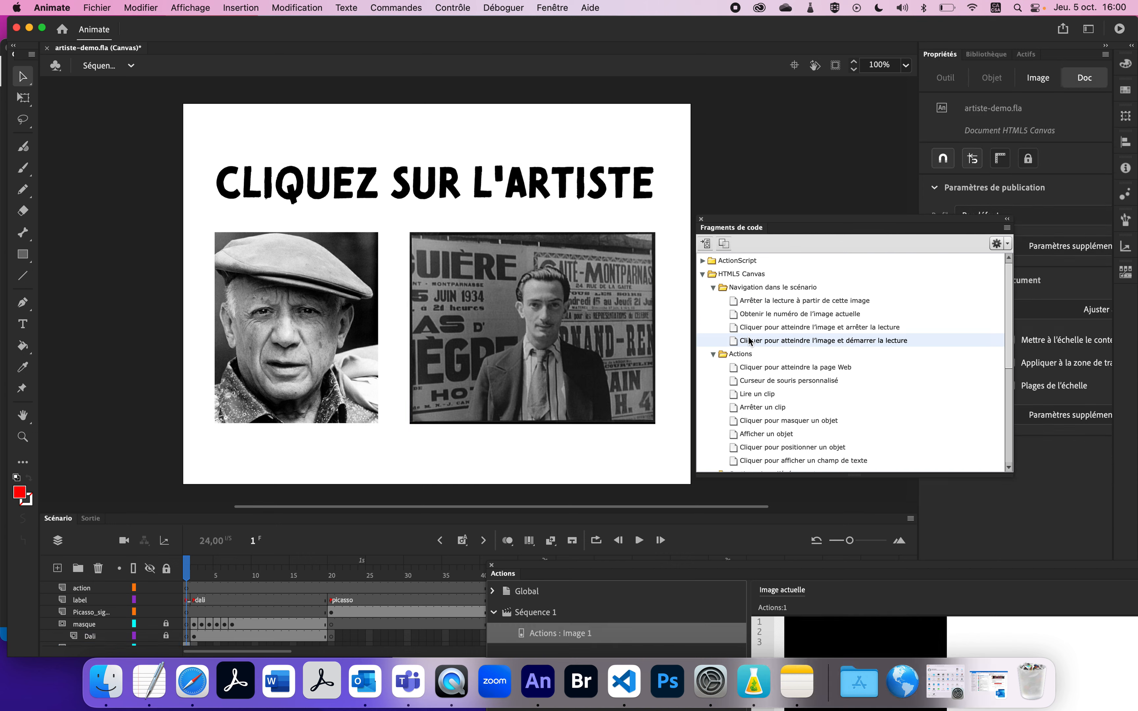
Bring the frame 1 script into view and delete the snippet's explanatory comment above the DA click listener.
{"action": "left_click_drag", "start_coordinate": [808, 573], "coordinate": [592, 124]}
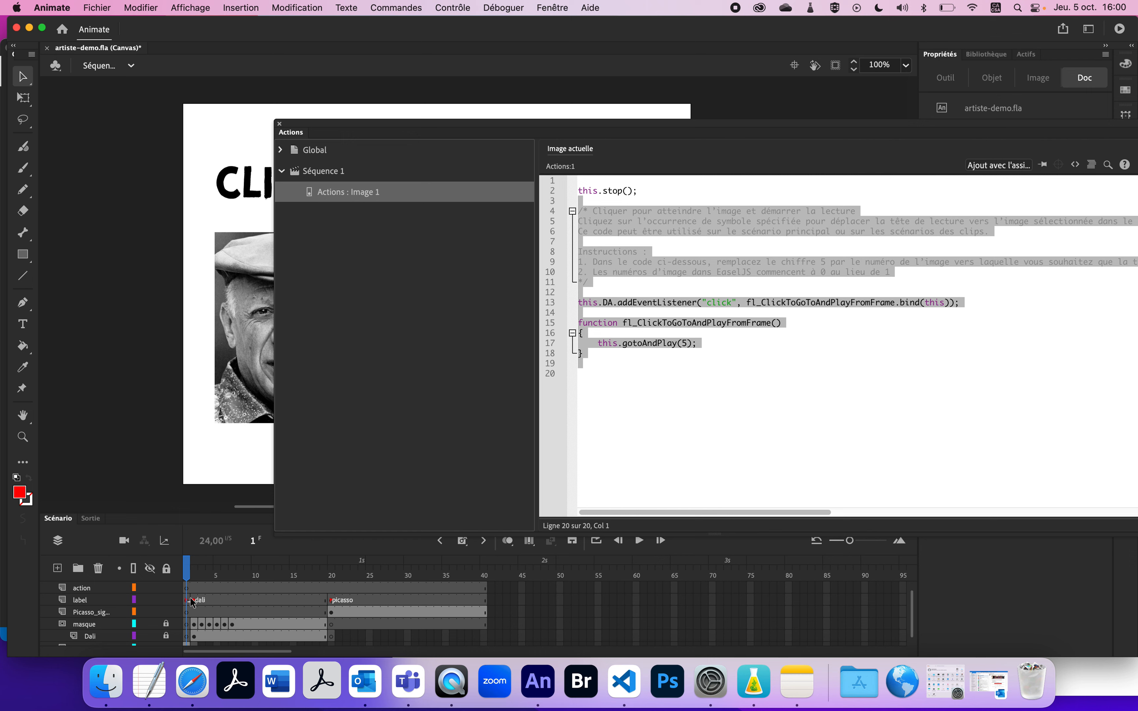
{"action": "left_click", "coordinate": [902, 353]}
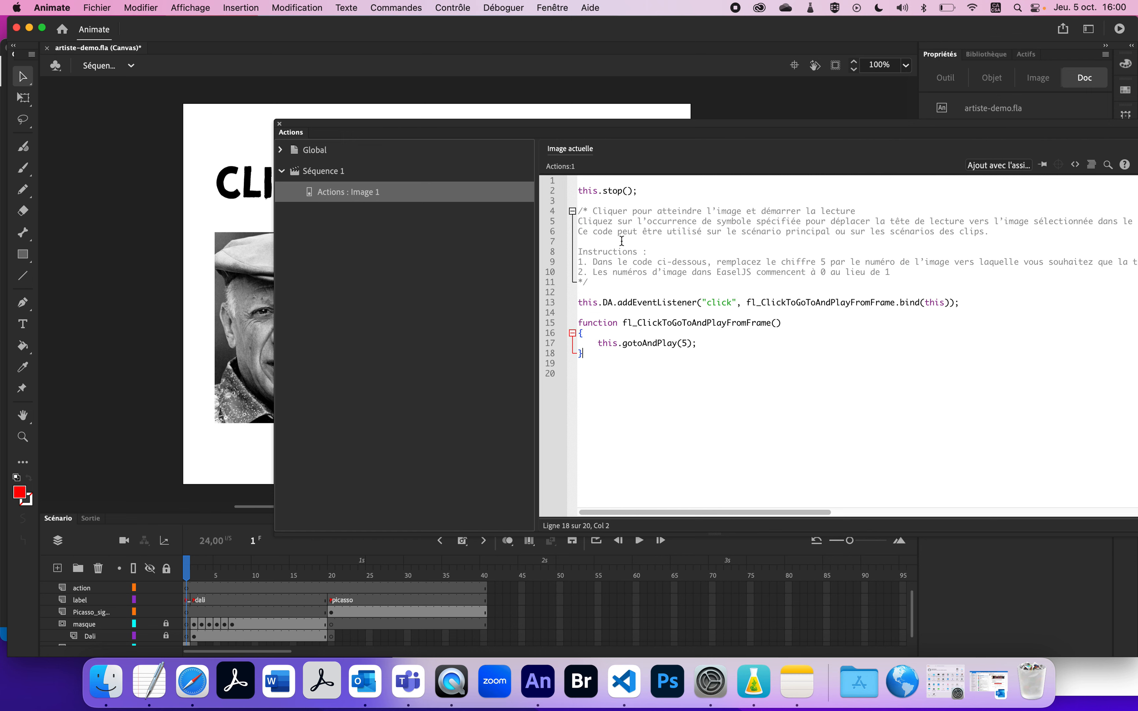
{"action": "left_click", "coordinate": [606, 283]}
{"action": "left_click_drag", "start_coordinate": [605, 283], "coordinate": [562, 217]}
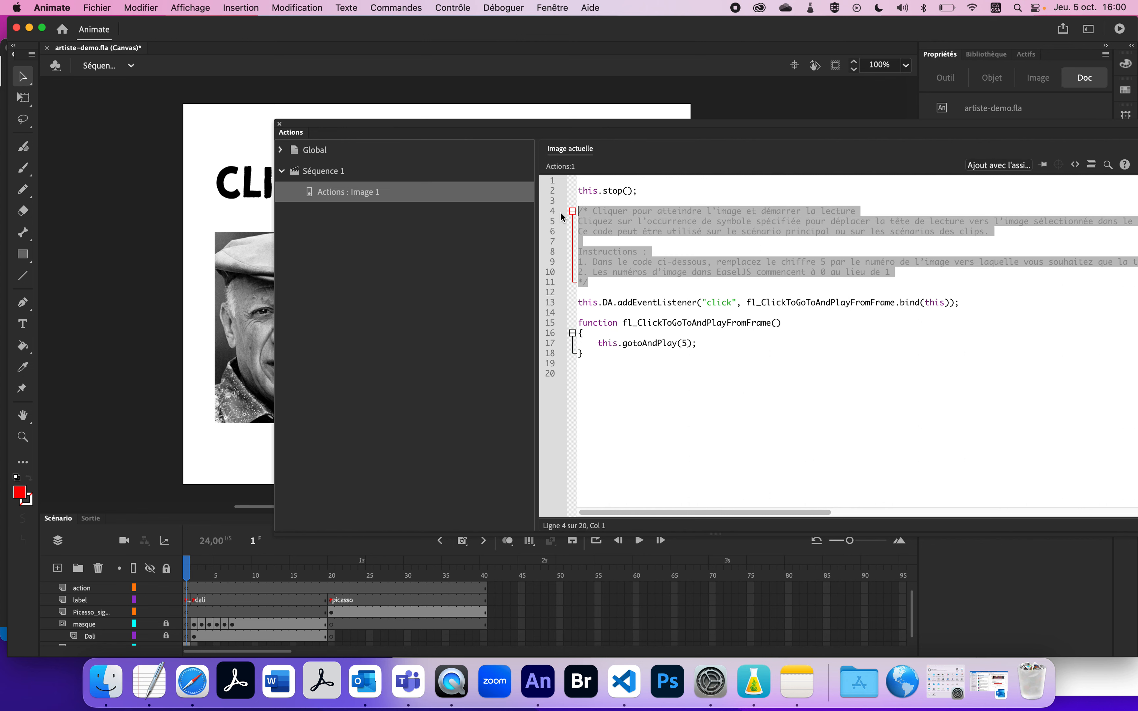
{"action": "key", "text": "BackSpace"}
{"action": "key", "text": "BackSpace"}
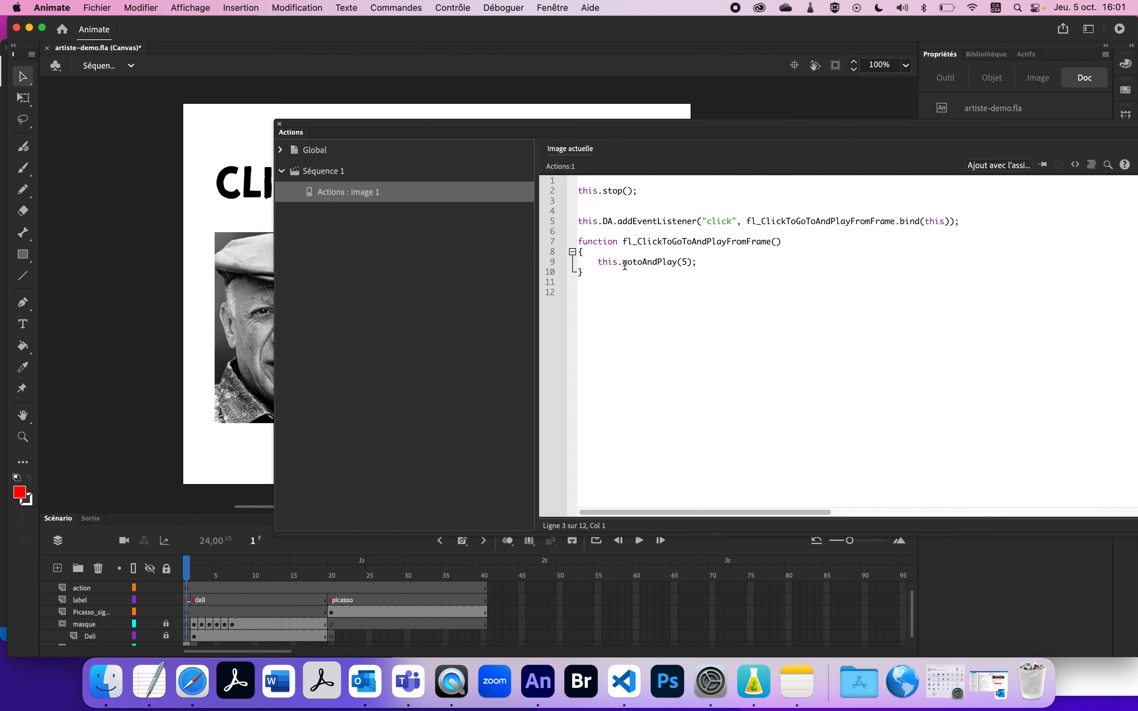
Replace the frame number in the Dalí click function so that it reads this.gotoAndPlay("dali");.
{"action": "double_click", "coordinate": [684, 262]}
{"action": "left_click", "coordinate": [735, 221]}
{"action": "left_click_drag", "start_coordinate": [729, 221], "coordinate": [681, 262]}
{"action": "type", "text": "\"click\""}
{"action": "left_click_drag", "start_coordinate": [714, 262], "coordinate": [704, 262]}
{"action": "left_click_drag", "start_coordinate": [692, 263], "coordinate": [688, 261]}
{"action": "key", "text": "BackSpace"}
{"action": "type", "text": "dali"}
Test the animation in the browser by activating the Dalí photo, and return to Animate.
{"action": "key", "text": "super+Return"}
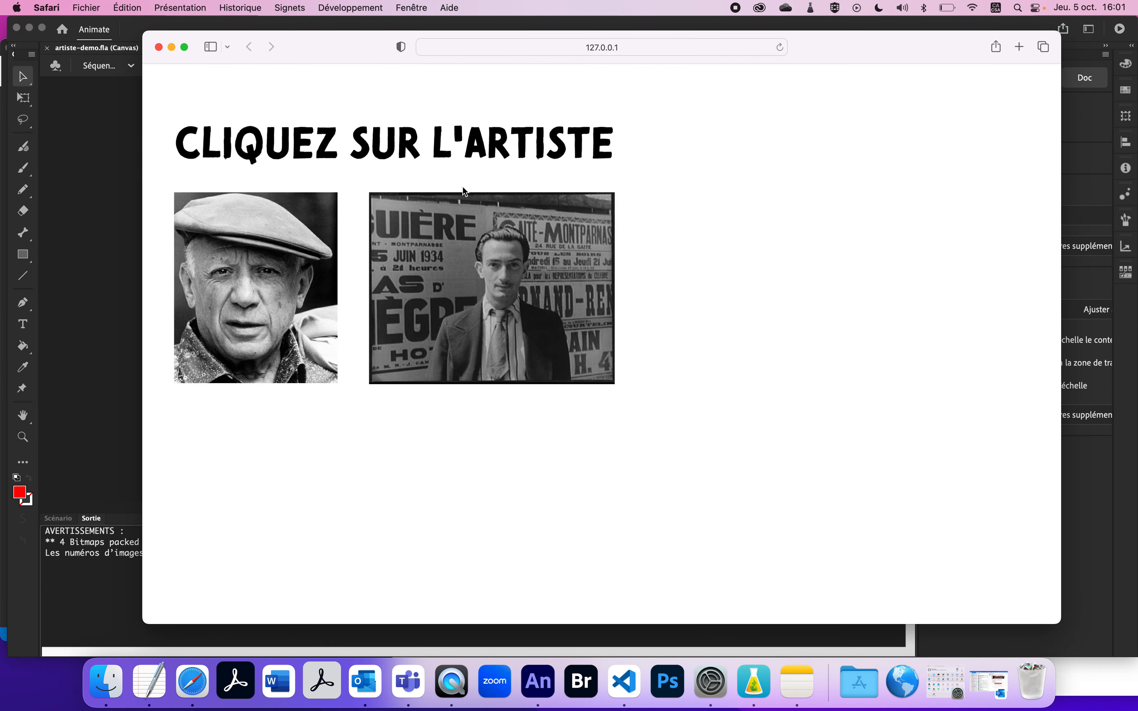
{"action": "left_click", "coordinate": [473, 235]}
{"action": "left_click", "coordinate": [475, 284]}
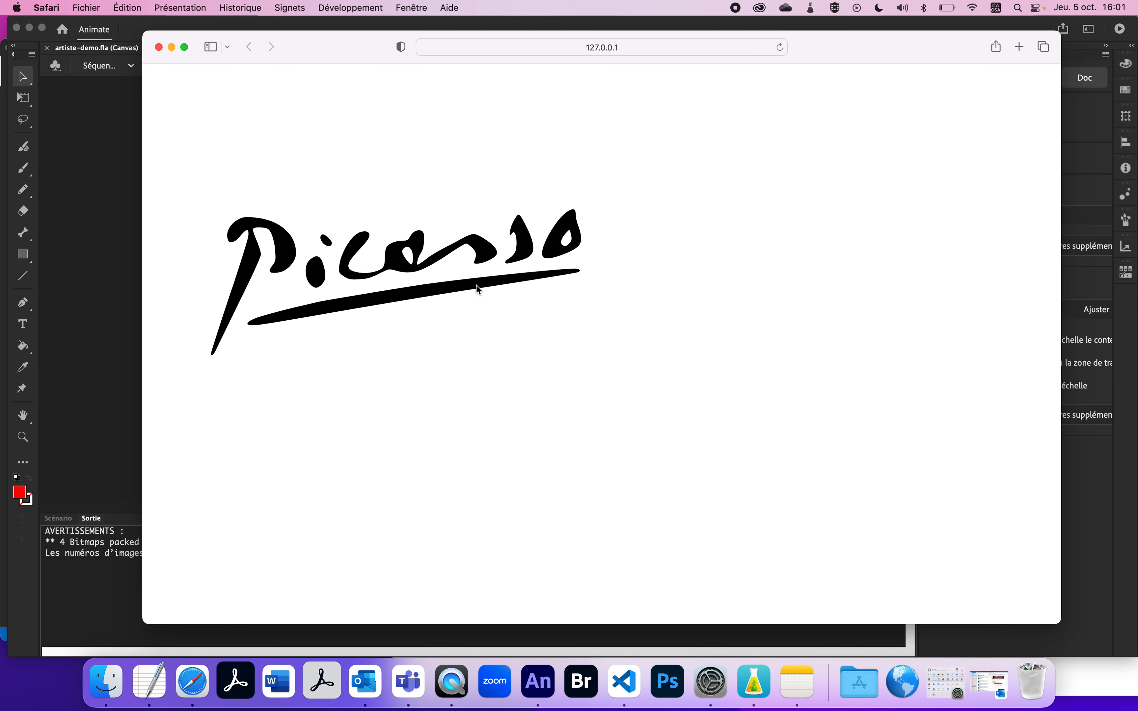
{"action": "left_click", "coordinate": [479, 277]}
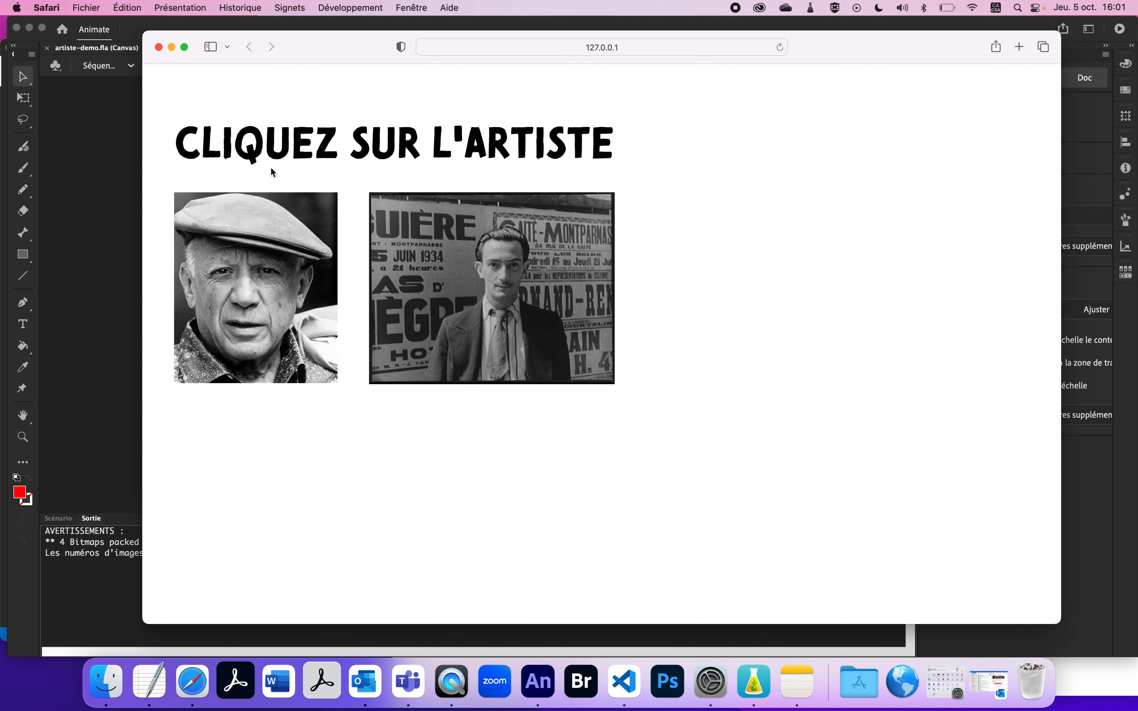
{"action": "left_click", "coordinate": [138, 329]}
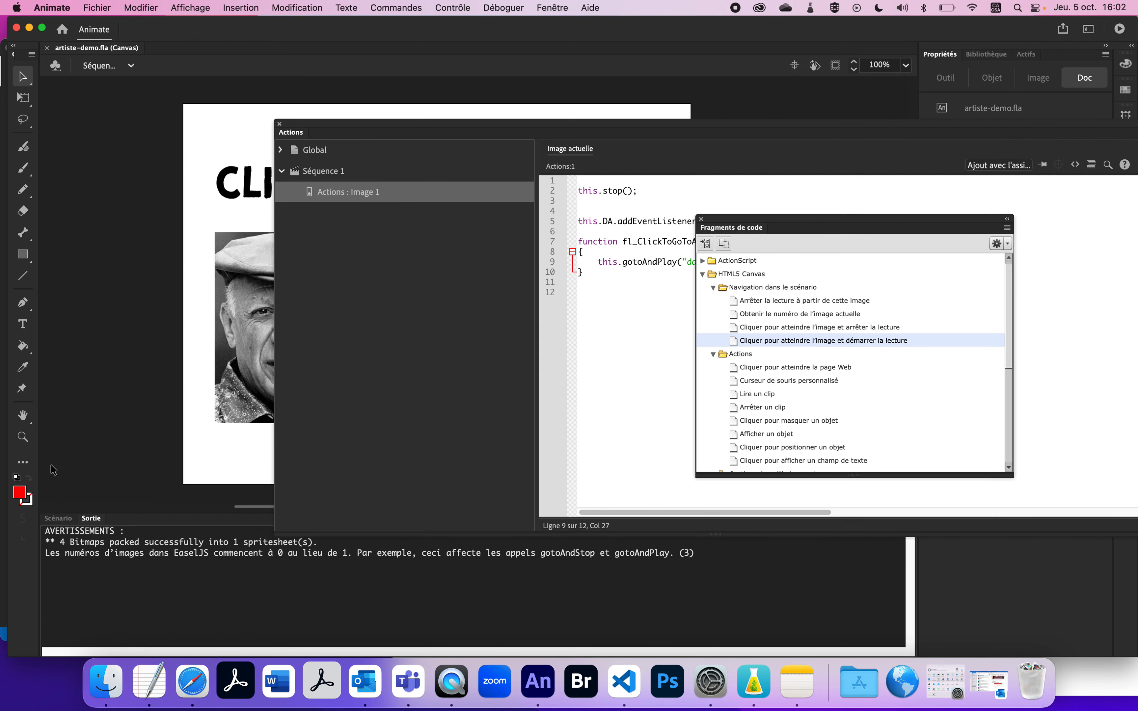
Insert a blank keyframe at frame 19 of the action layer, at the end of the Dalí section.
{"action": "left_click", "coordinate": [56, 518]}
{"action": "left_click_drag", "start_coordinate": [191, 573], "coordinate": [328, 583]}
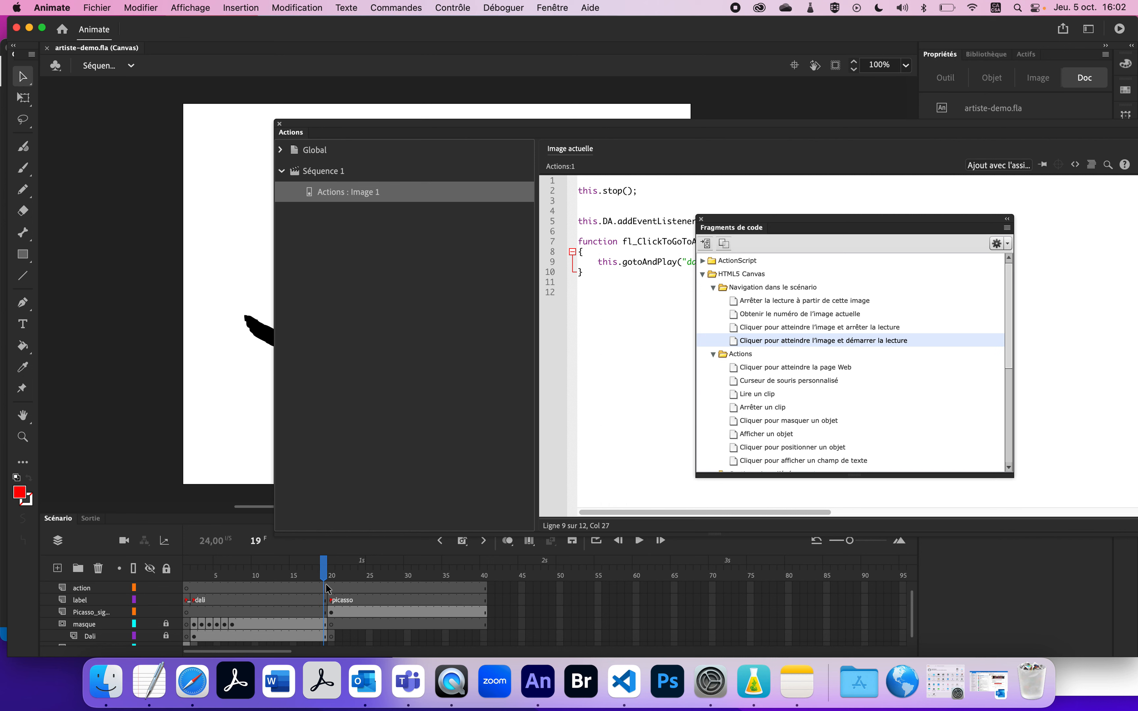
{"action": "left_click", "coordinate": [327, 588]}
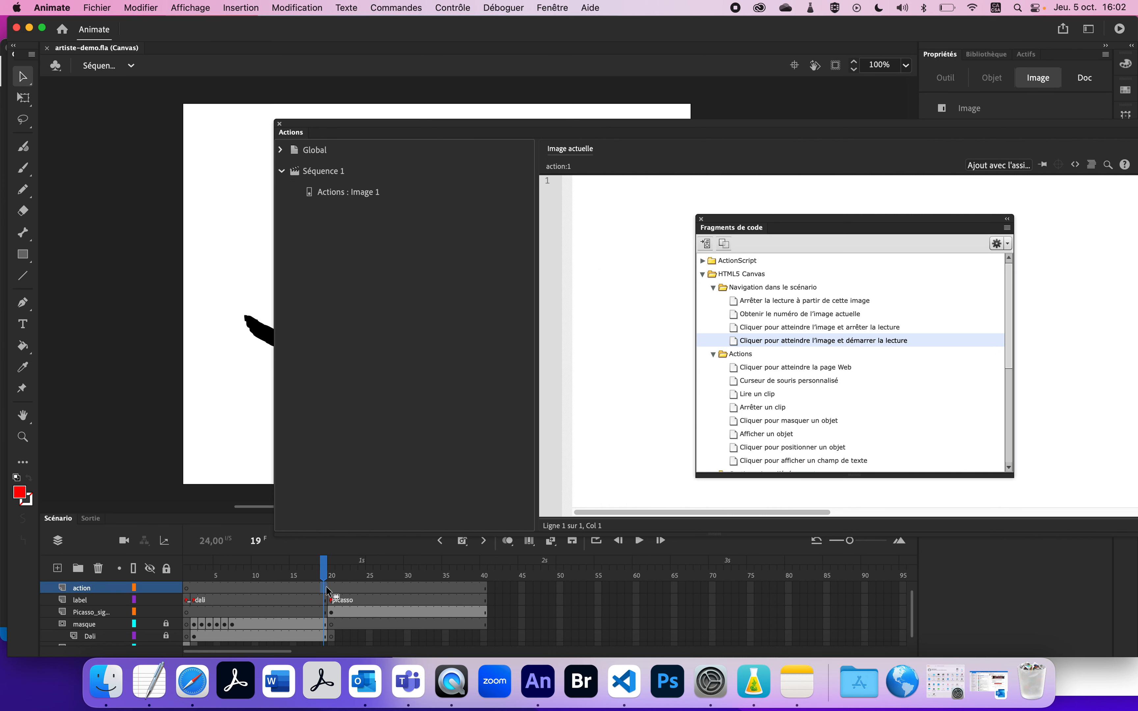
{"action": "left_click_drag", "start_coordinate": [394, 128], "coordinate": [745, 334]}
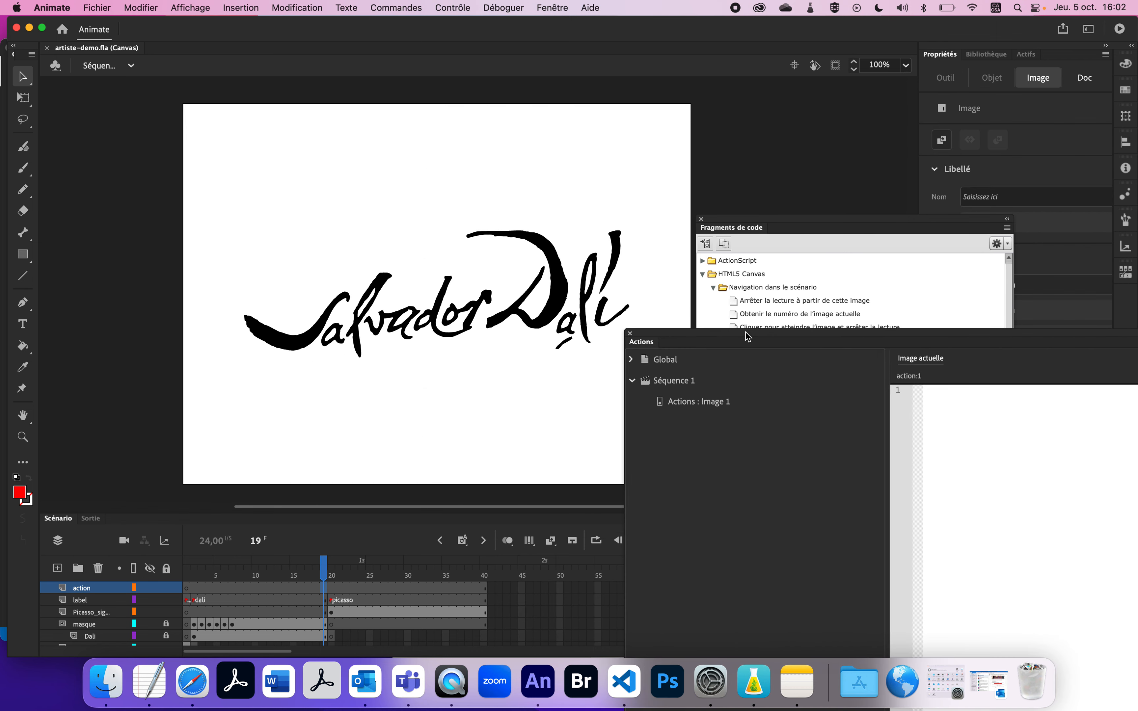
{"action": "right_click", "coordinate": [328, 588]}
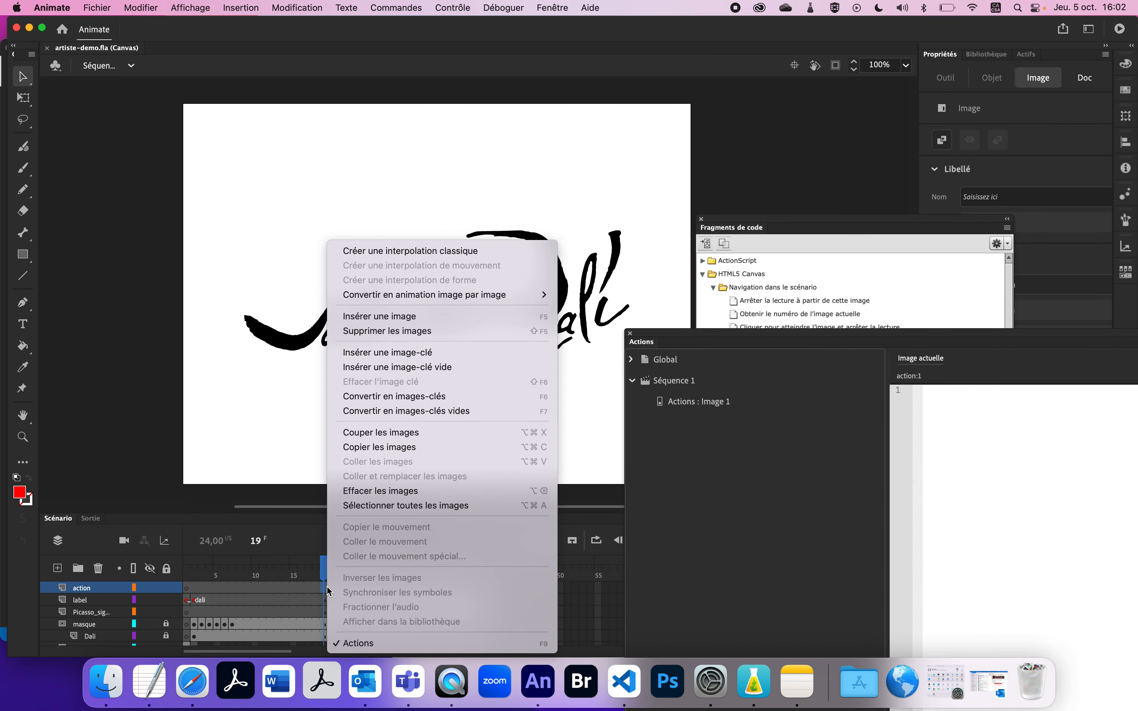
{"action": "left_click", "coordinate": [459, 366]}
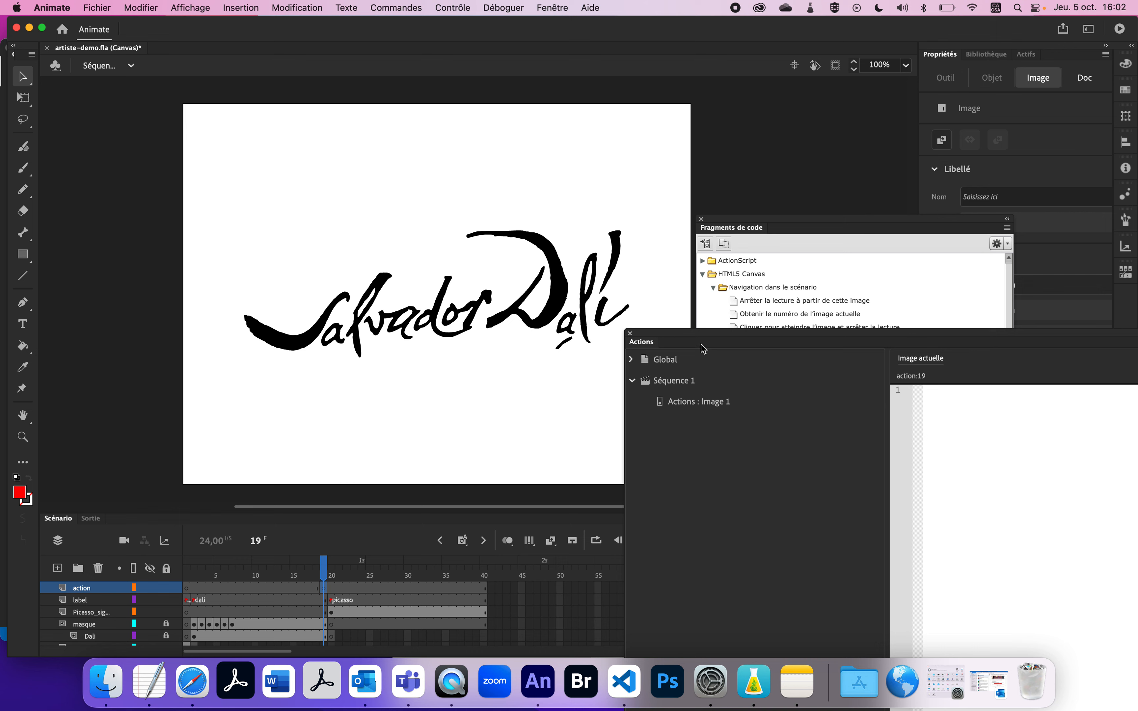
{"action": "left_click_drag", "start_coordinate": [734, 219], "coordinate": [727, 204]}
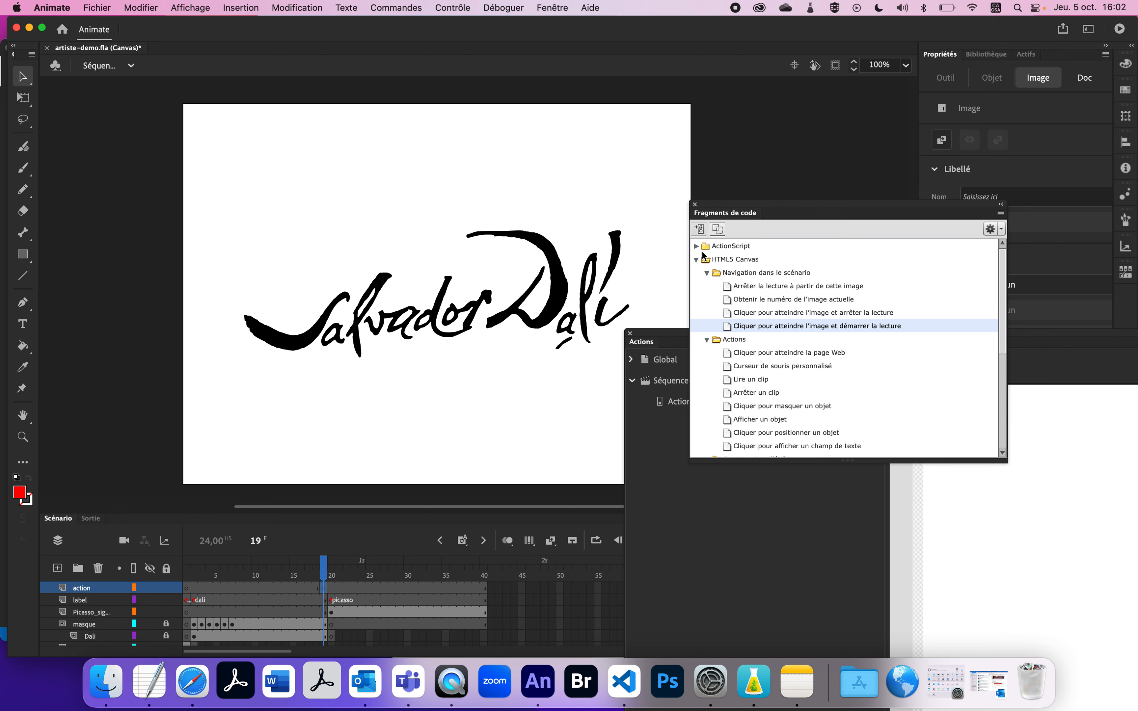
{"action": "left_click", "coordinate": [766, 327]}
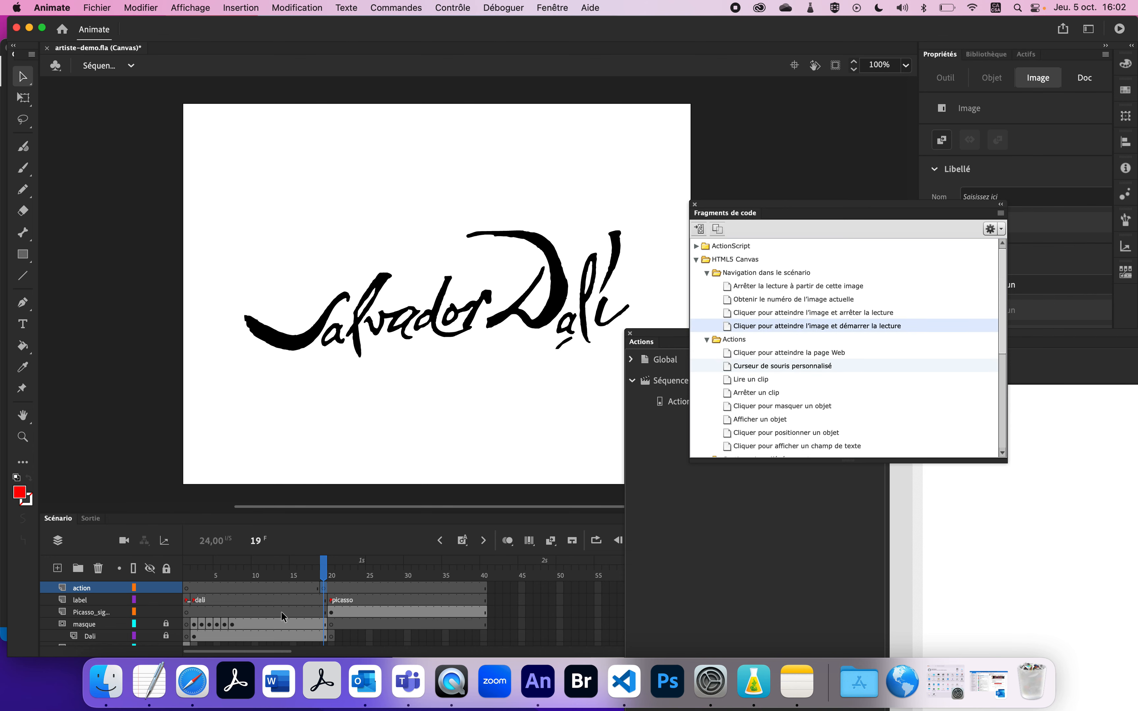
Switch to the theorie-stop-play document in TextEdit and copy the line this.gotoAndPlay("frame_label");.
{"action": "left_click", "coordinate": [149, 681]}
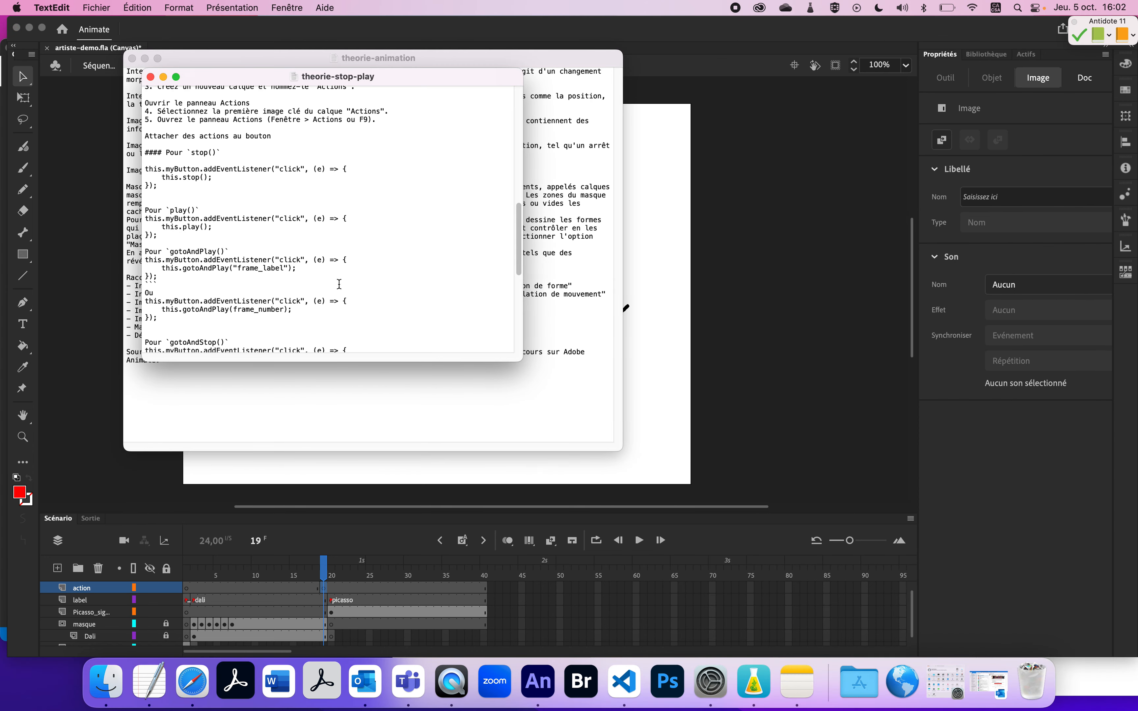
{"action": "scroll", "coordinate": [258, 273], "scroll_direction": "down", "scroll_amount": 10}
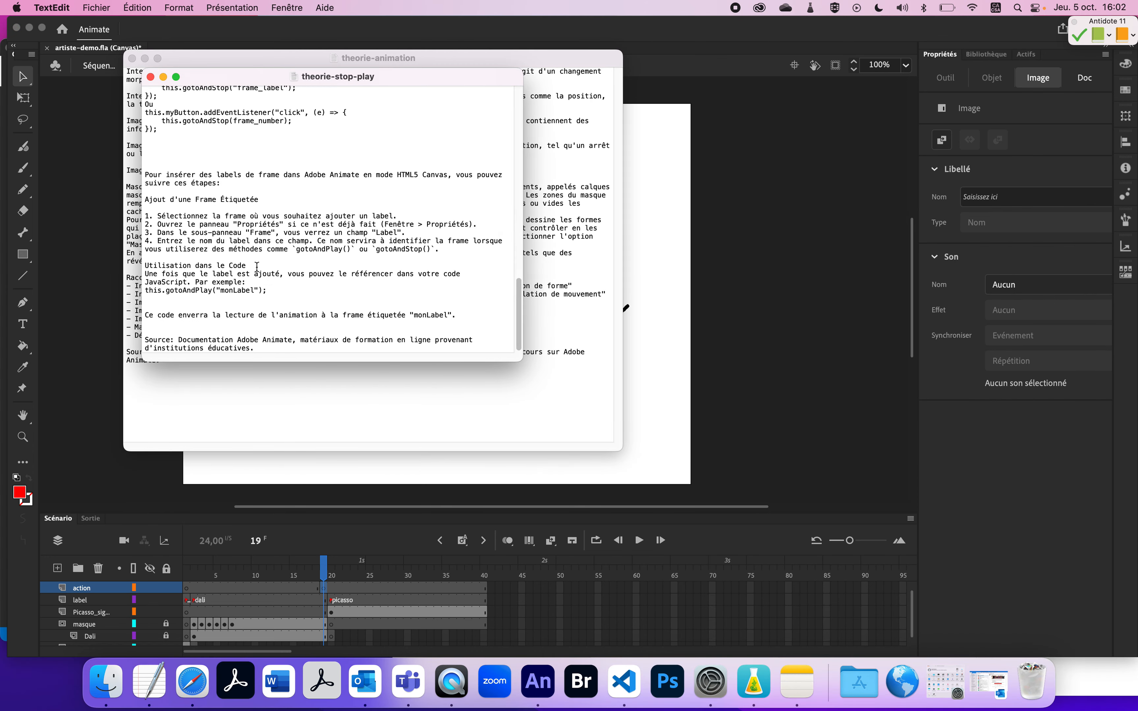
{"action": "scroll", "coordinate": [257, 269], "scroll_direction": "up", "scroll_amount": 5}
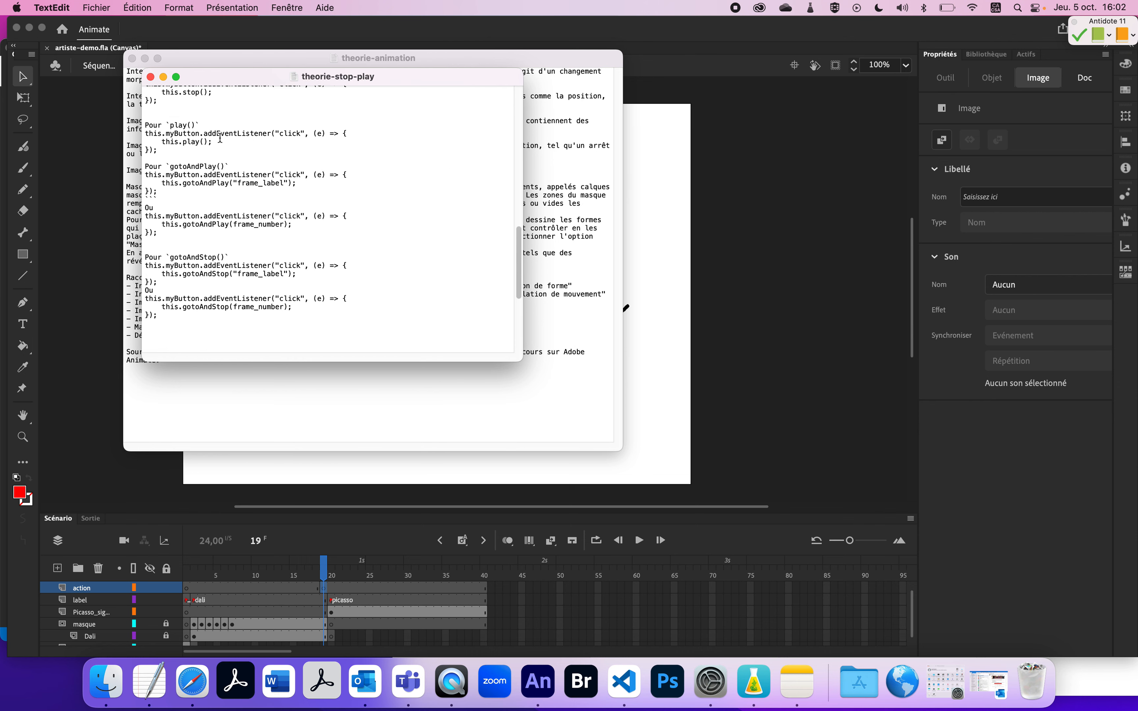
{"action": "left_click_drag", "start_coordinate": [225, 85], "coordinate": [198, 67]}
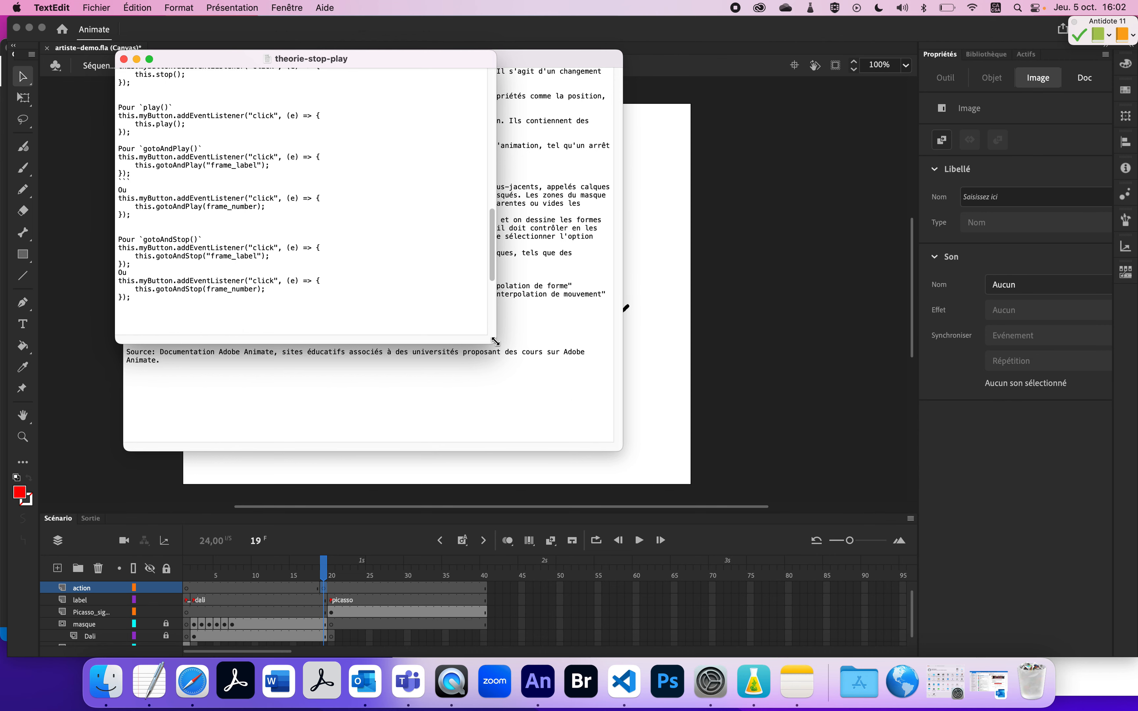
{"action": "left_click_drag", "start_coordinate": [496, 342], "coordinate": [843, 585]}
{"action": "scroll", "coordinate": [501, 364], "scroll_direction": "up", "scroll_amount": 10}
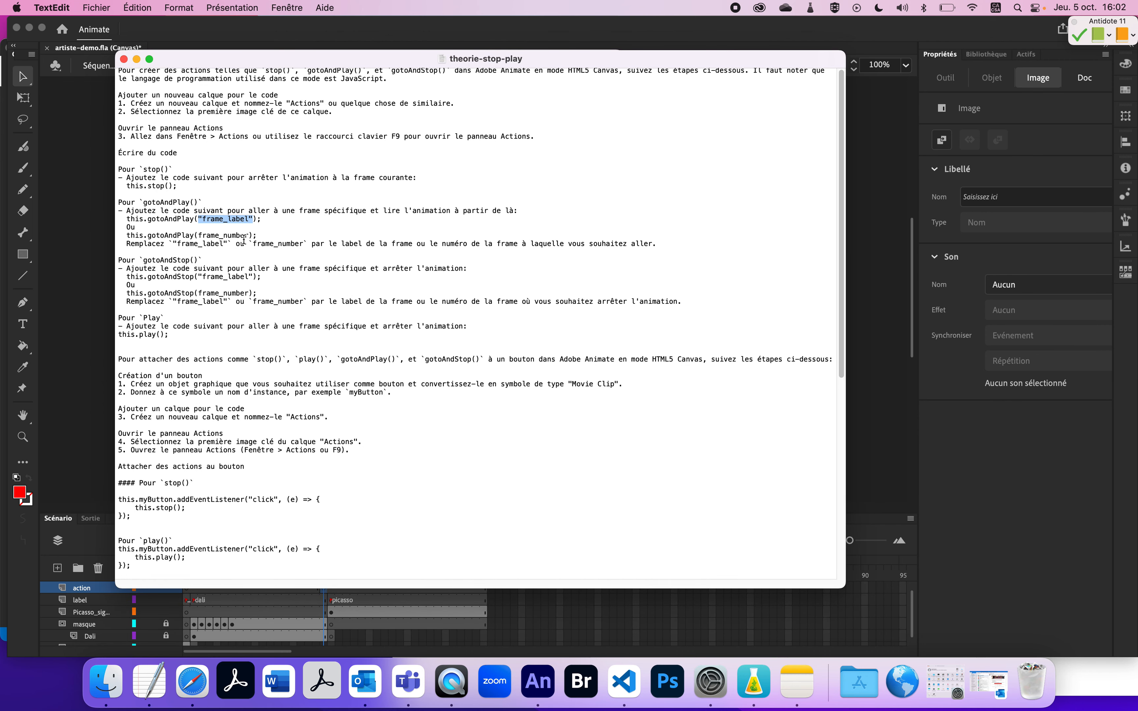
{"action": "left_click", "coordinate": [272, 229]}
{"action": "left_click_drag", "start_coordinate": [261, 219], "coordinate": [124, 218]}
{"action": "key", "text": "super+c"}
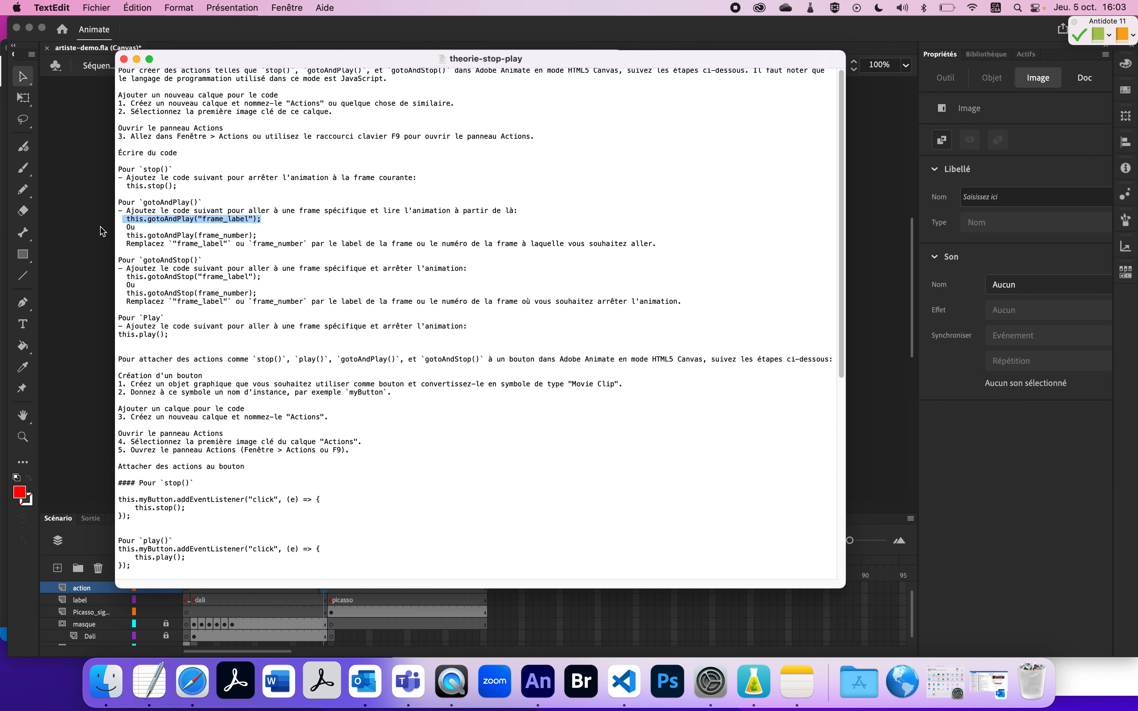
Return to Animate, paste the copied line into the frame 19 script and change its label so it reads this.gotoAndPlay("debut");.
{"action": "left_click", "coordinate": [100, 227]}
{"action": "left_click", "coordinate": [994, 462]}
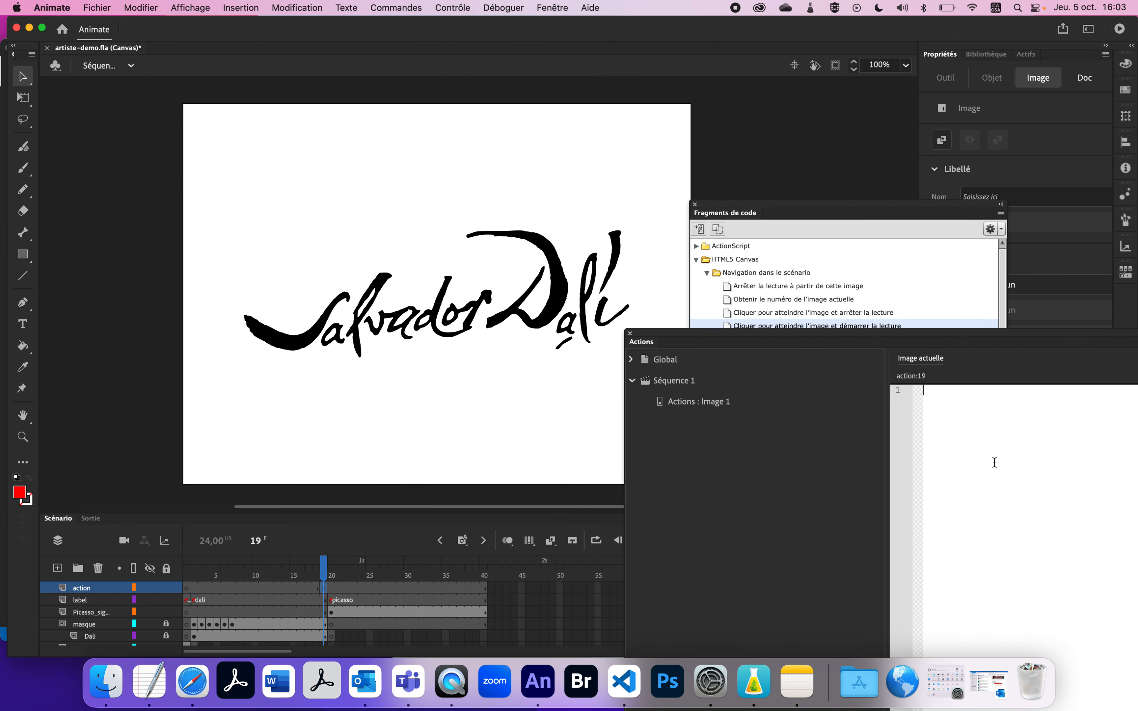
{"action": "key", "text": "super+v"}
{"action": "left_click_drag", "start_coordinate": [953, 333], "coordinate": [799, 212]}
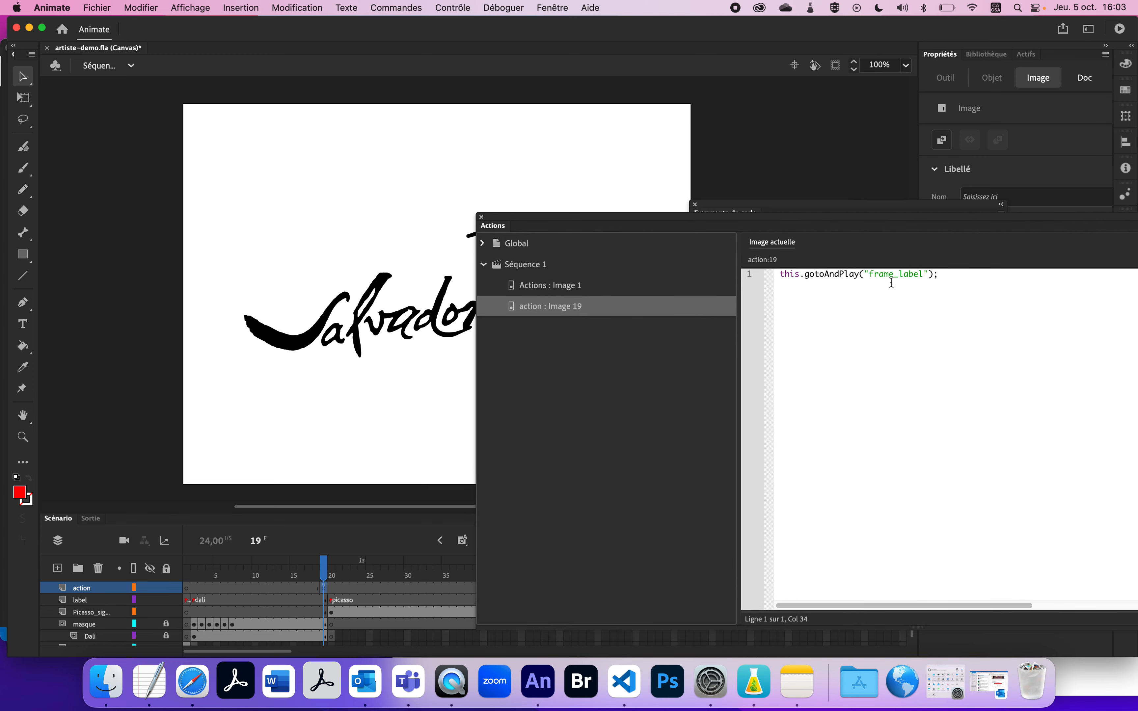
{"action": "left_click_drag", "start_coordinate": [923, 275], "coordinate": [871, 276]}
{"action": "type", "text": "debut"}
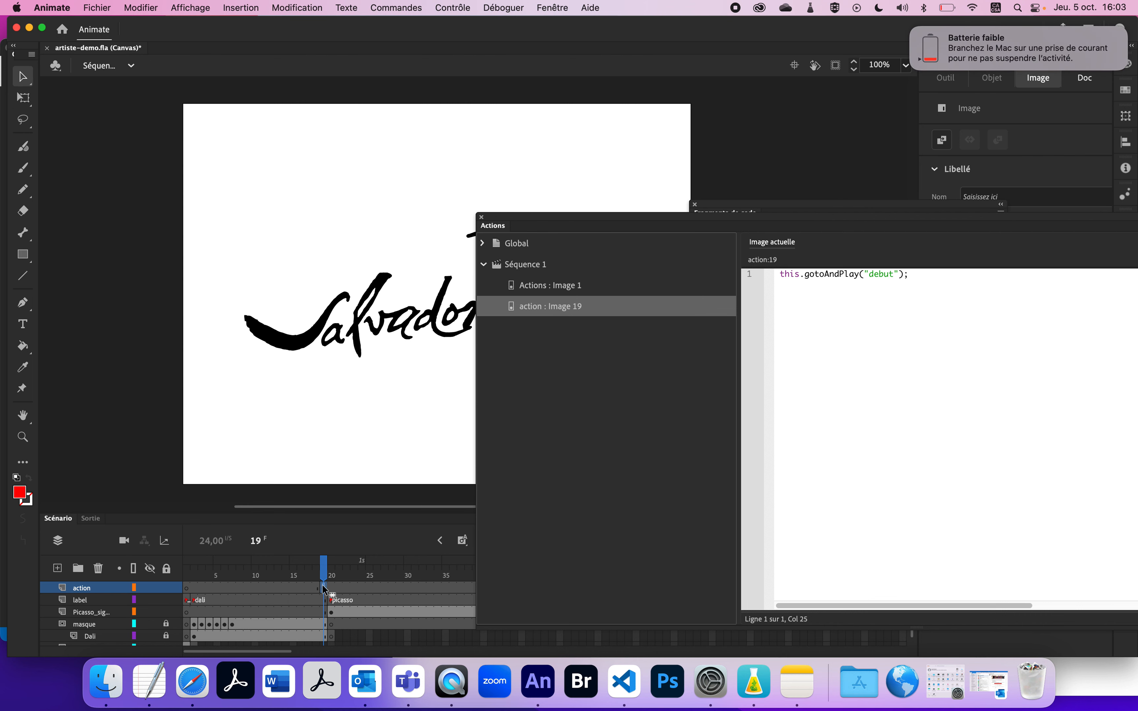
Test the animation in the browser by activating the Dalí photo to check the return to the start, and go back to Animate.
{"action": "left_click", "coordinate": [915, 32]}
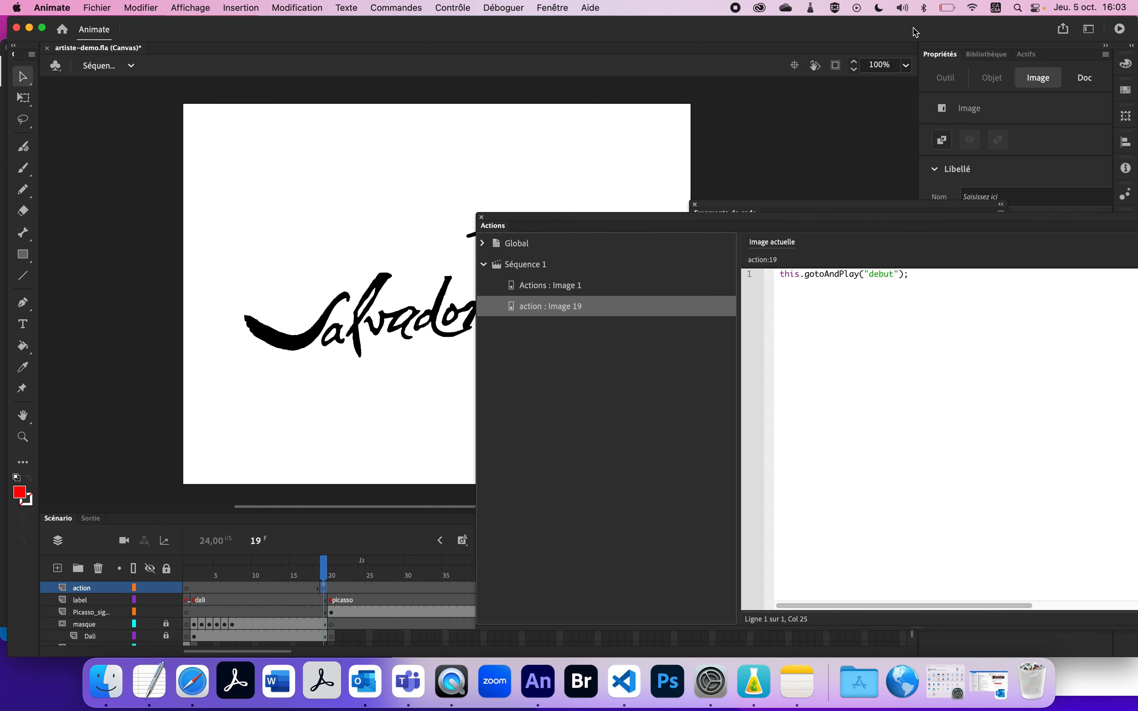
{"action": "key", "text": "super+Return"}
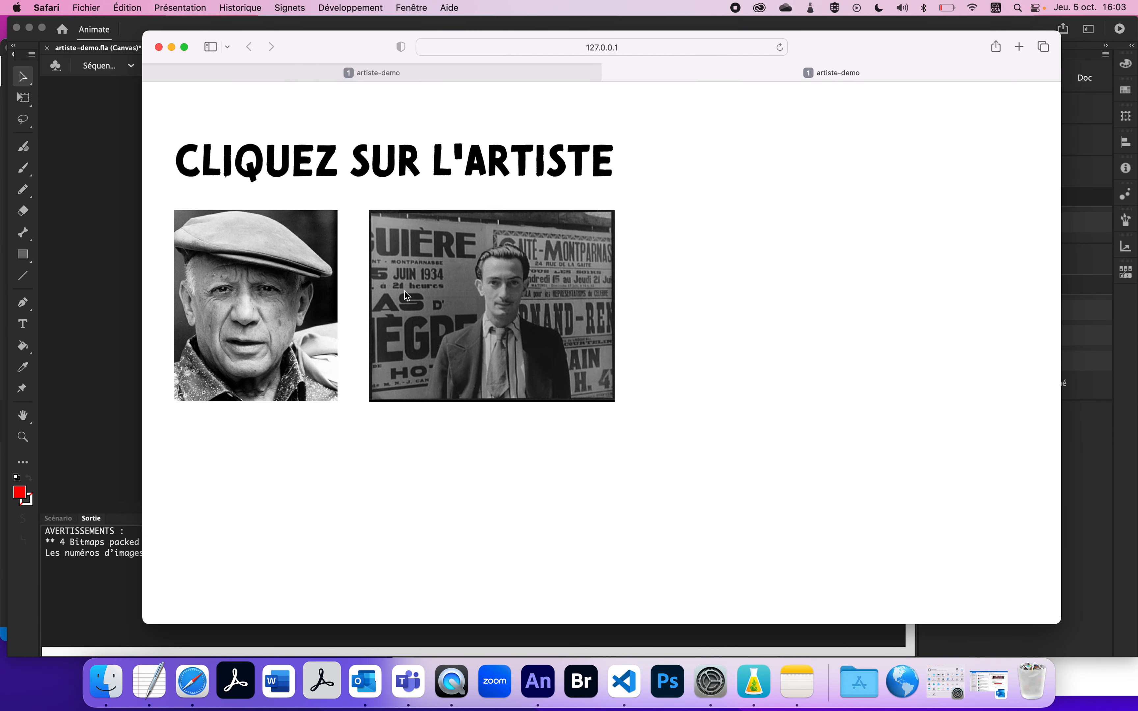
{"action": "left_click", "coordinate": [412, 295]}
{"action": "left_click", "coordinate": [382, 313]}
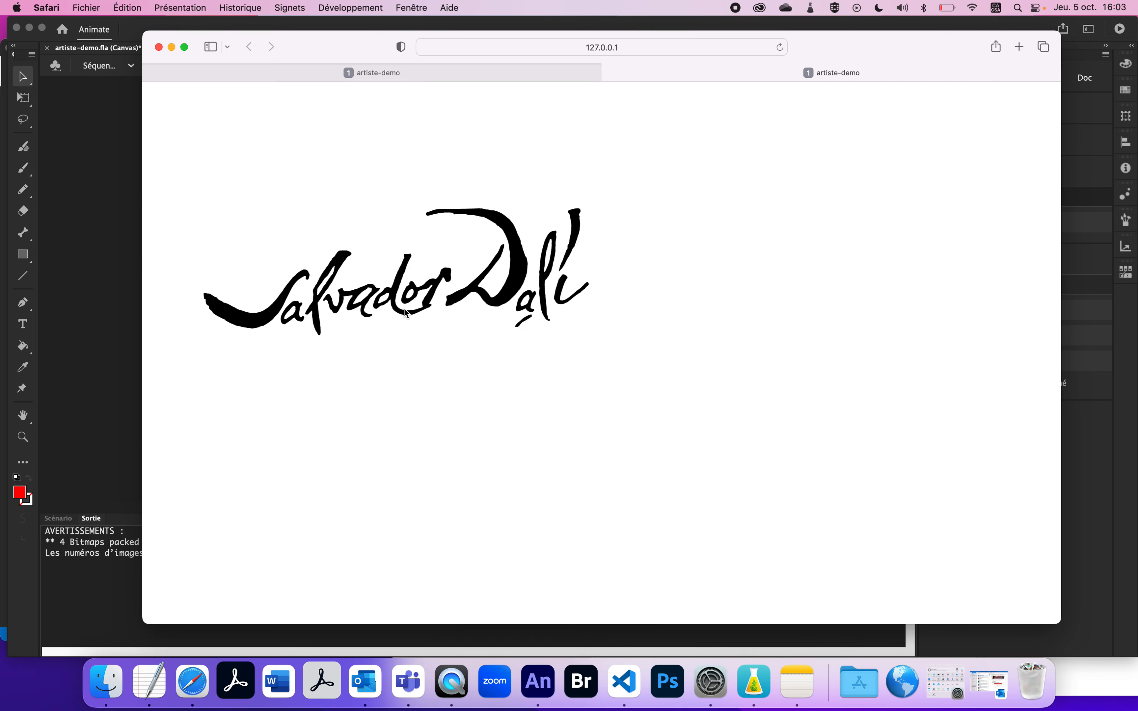
{"action": "left_click", "coordinate": [138, 196]}
Open artiste-demo.fla and artiste-izy.fla from the atelier-artiste folder among the recent files.
{"action": "left_click", "coordinate": [95, 7]}
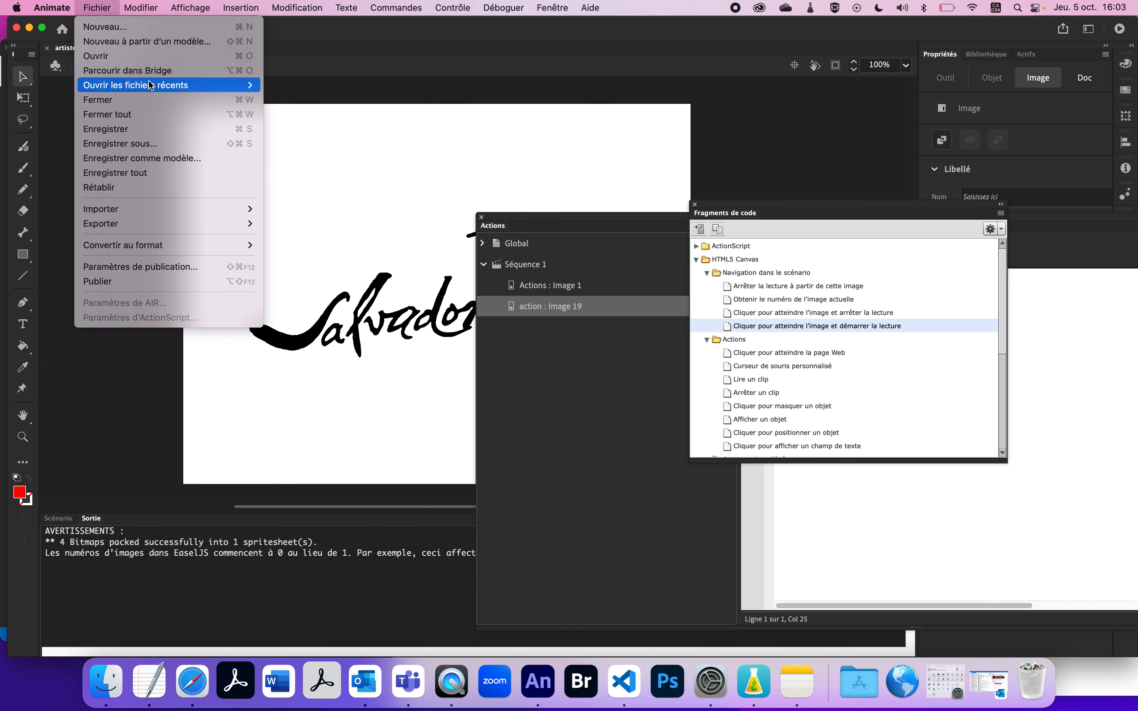
{"action": "mouse_move", "coordinate": [150, 86]}
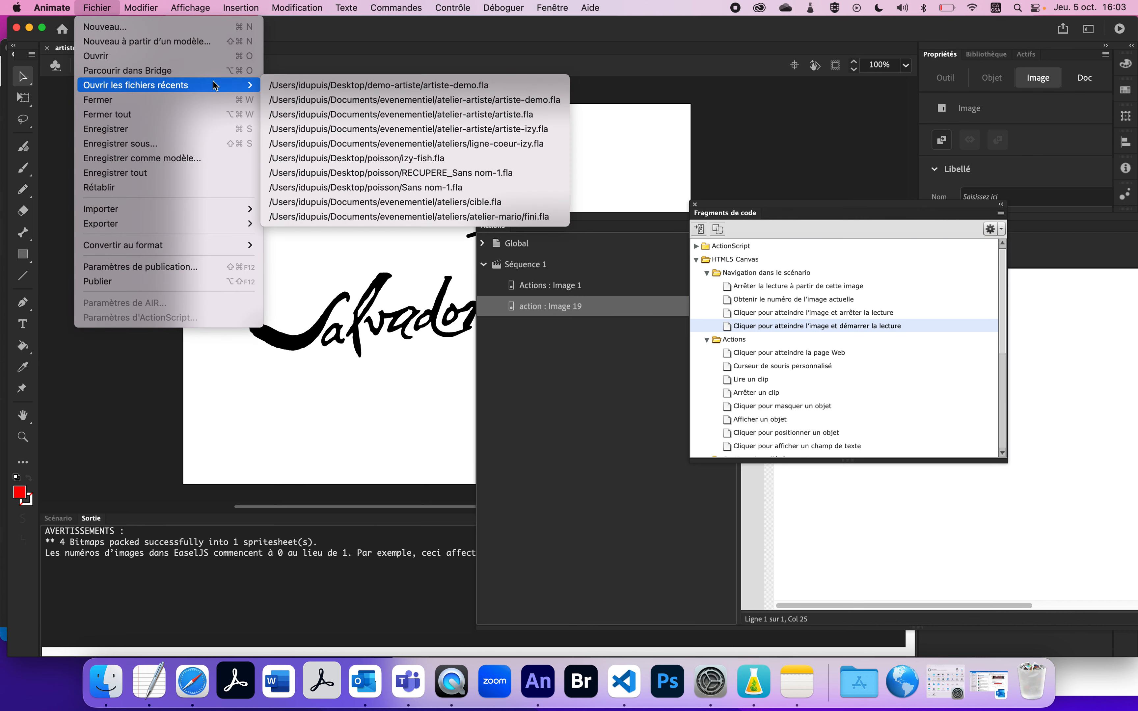
{"action": "left_click", "coordinate": [311, 99]}
{"action": "left_click", "coordinate": [103, 6]}
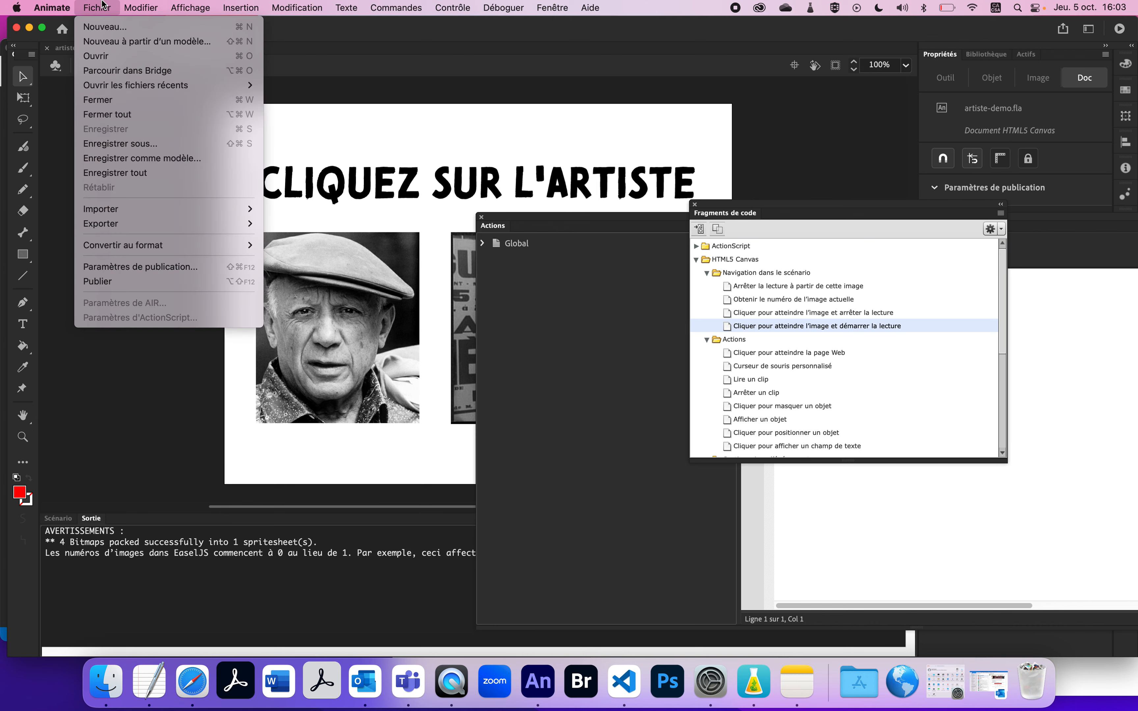
{"action": "mouse_move", "coordinate": [163, 85]}
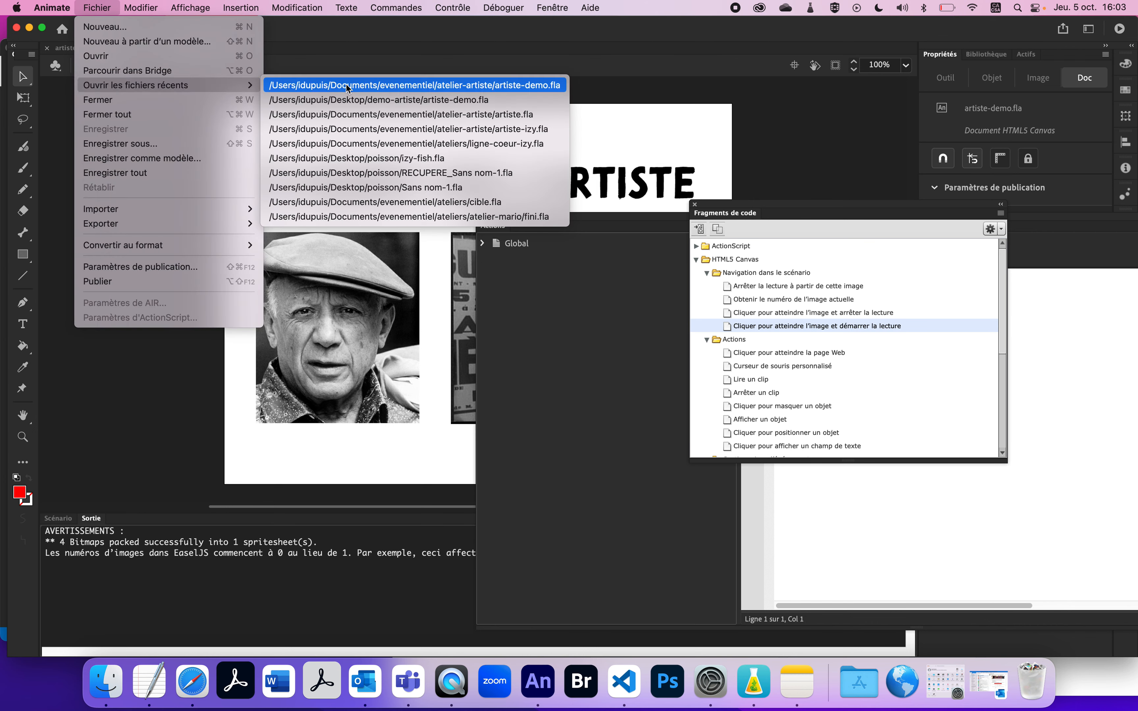
{"action": "left_click", "coordinate": [369, 126]}
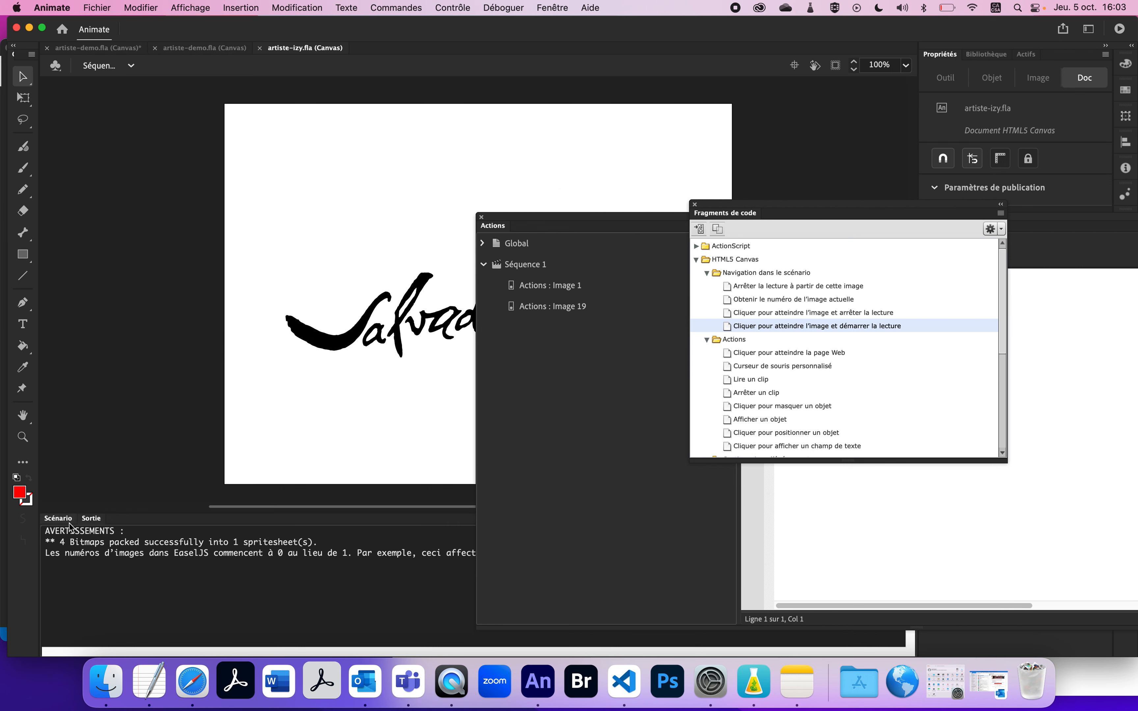
Show the timeline of artiste-izy.fla and examine the Actions layer scripts on frames 1 and 19.
{"action": "left_click", "coordinate": [58, 518]}
{"action": "left_click_drag", "start_coordinate": [593, 217], "coordinate": [1001, 462]}
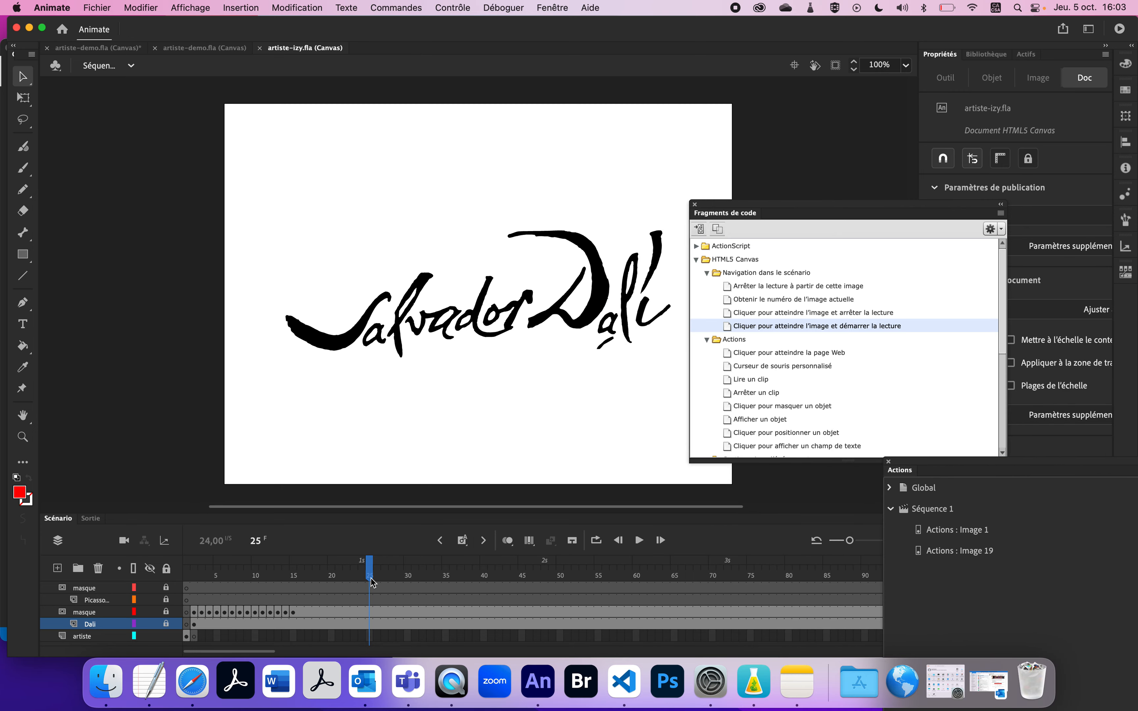
{"action": "scroll", "coordinate": [371, 585], "scroll_direction": "up", "scroll_amount": 3}
{"action": "left_click_drag", "start_coordinate": [370, 566], "coordinate": [184, 566]}
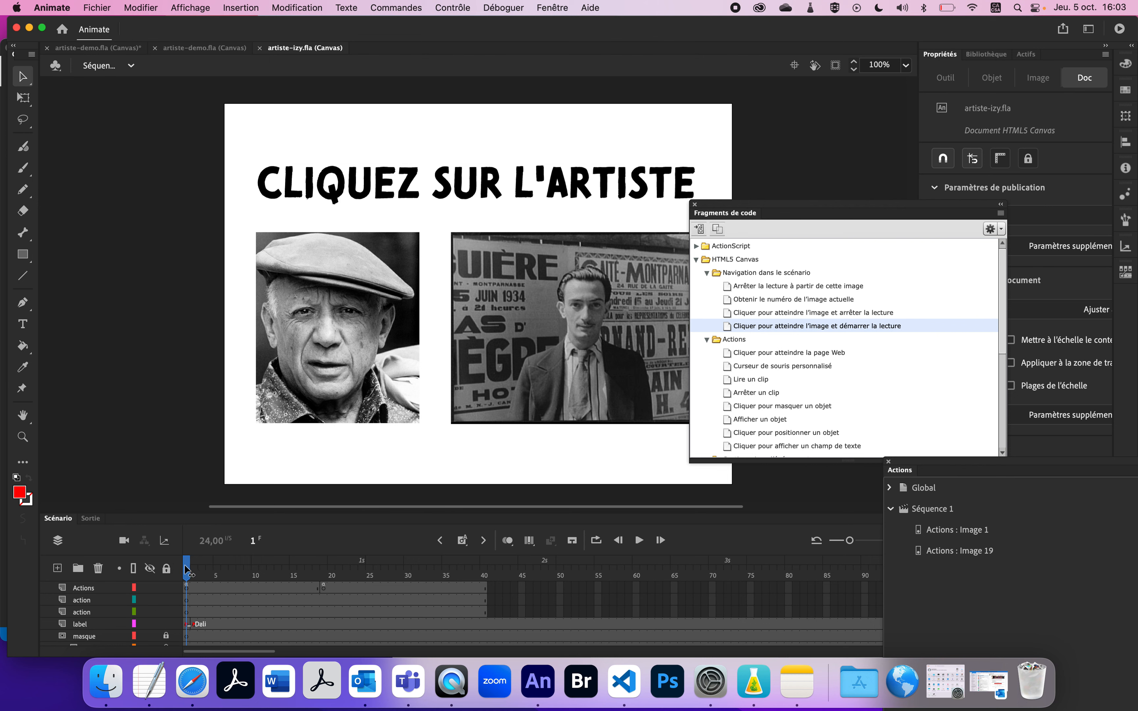
{"action": "left_click", "coordinate": [187, 587]}
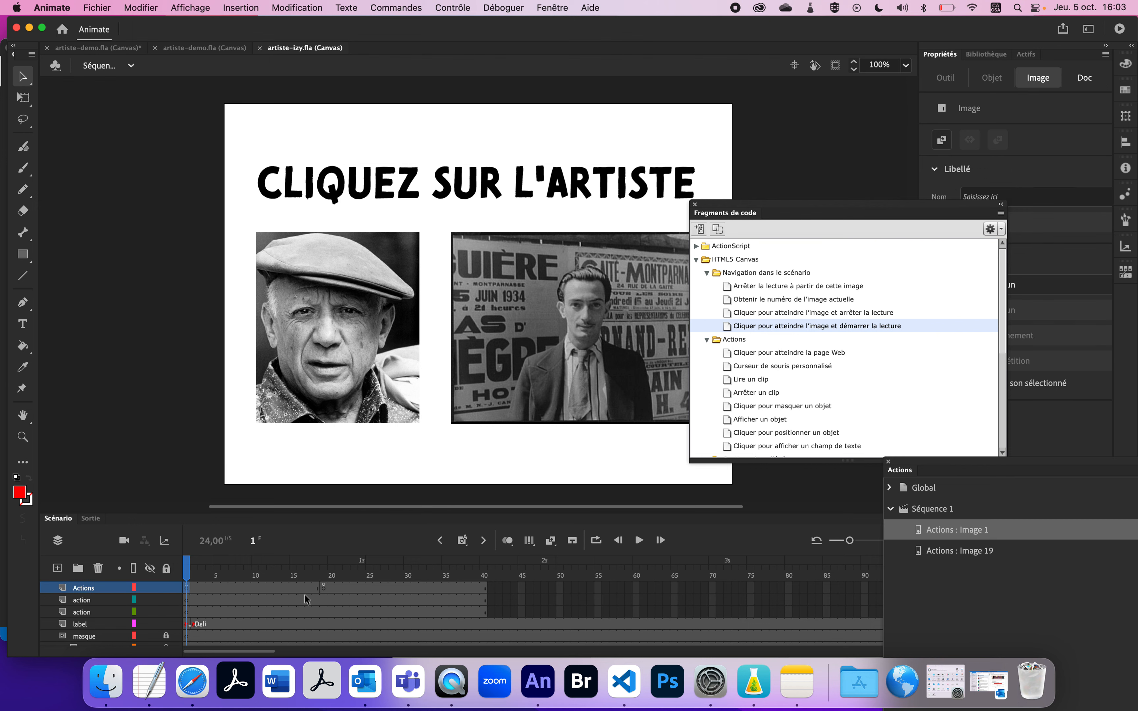
{"action": "left_click_drag", "start_coordinate": [978, 471], "coordinate": [726, 318]}
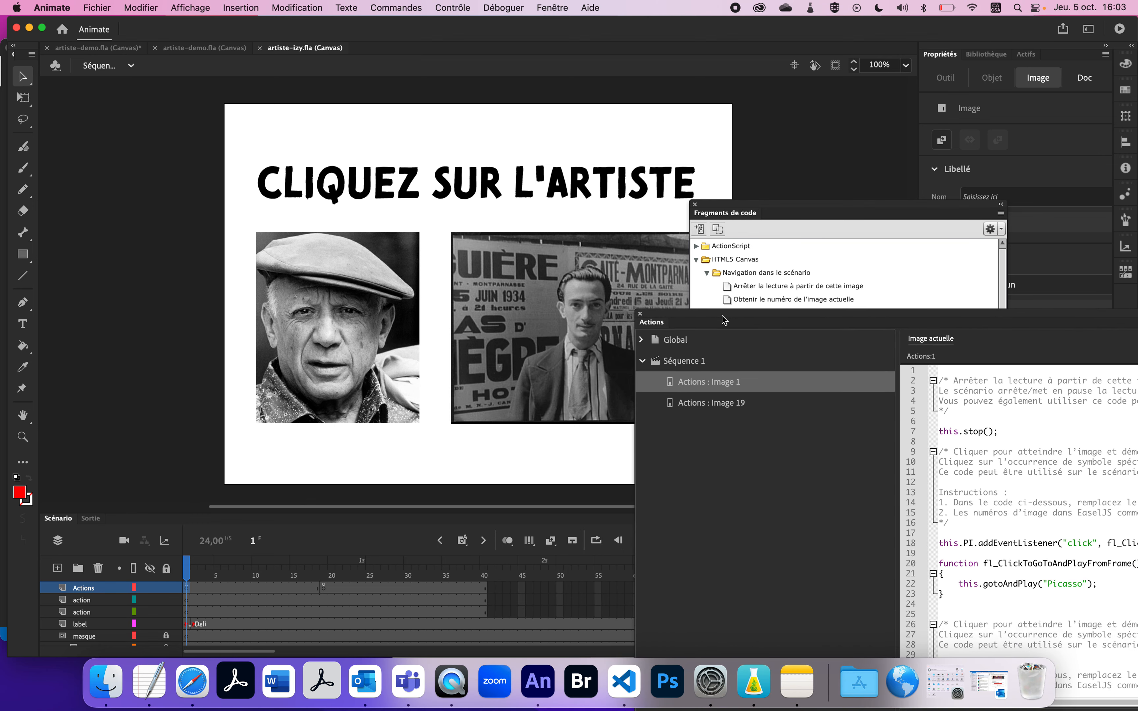
{"action": "left_click", "coordinate": [324, 589]}
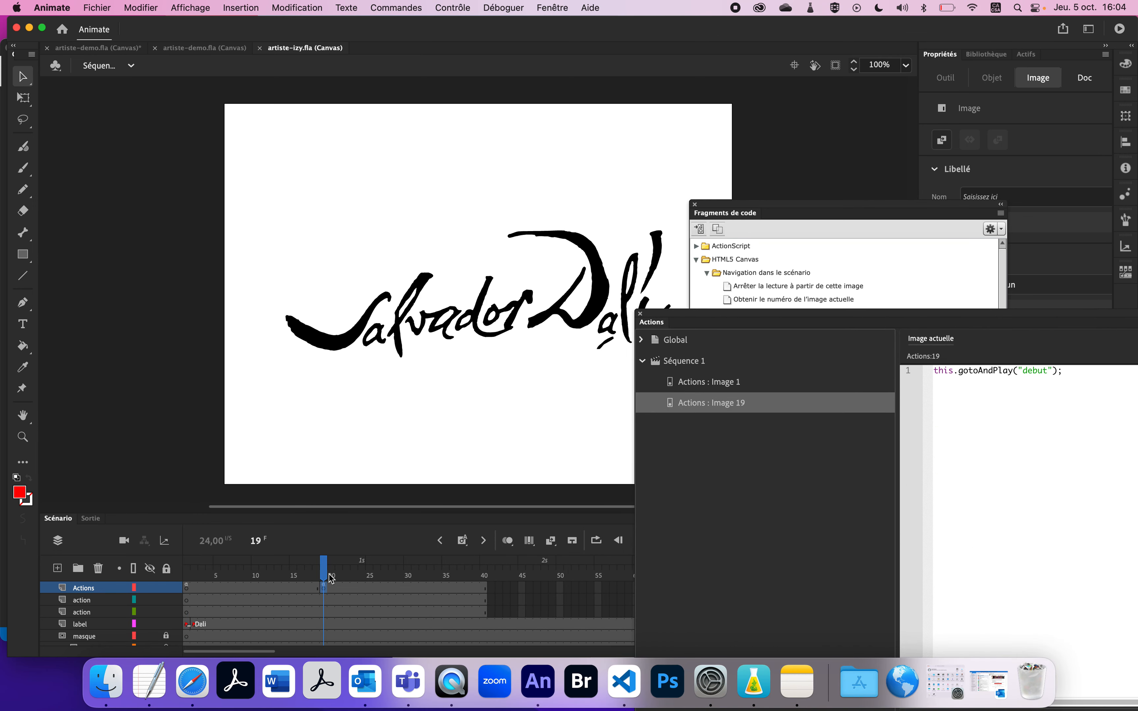
Check the Picasso clip's instance name on frame 1 and review the PI and DA click listeners in the frame 1 script.
{"action": "left_click_drag", "start_coordinate": [323, 575], "coordinate": [186, 575]}
{"action": "left_click", "coordinate": [312, 409]}
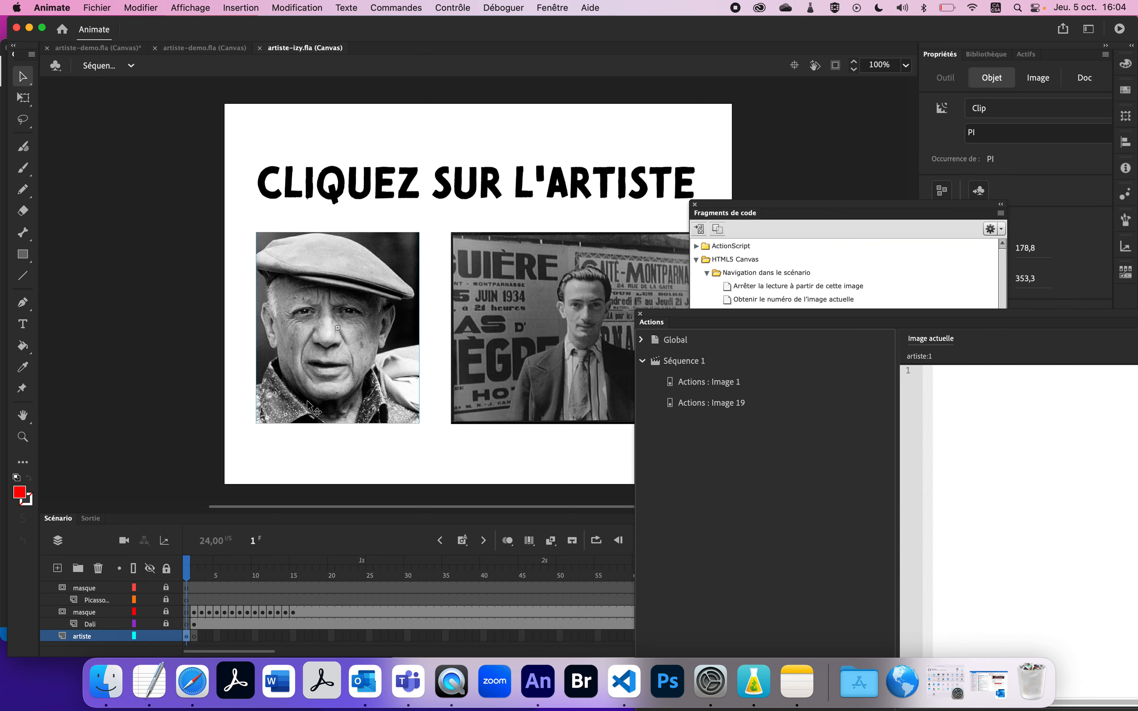
{"action": "scroll", "coordinate": [207, 598], "scroll_direction": "up", "scroll_amount": 3}
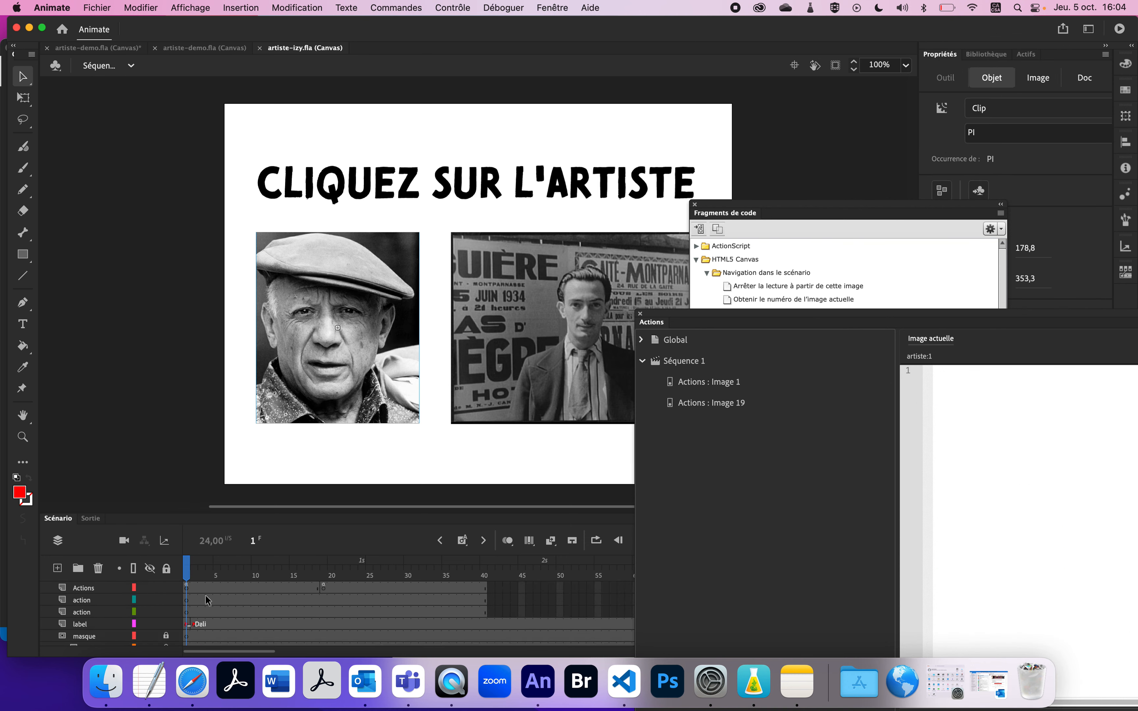
{"action": "left_click", "coordinate": [188, 588]}
{"action": "left_click_drag", "start_coordinate": [738, 323], "coordinate": [609, 195]}
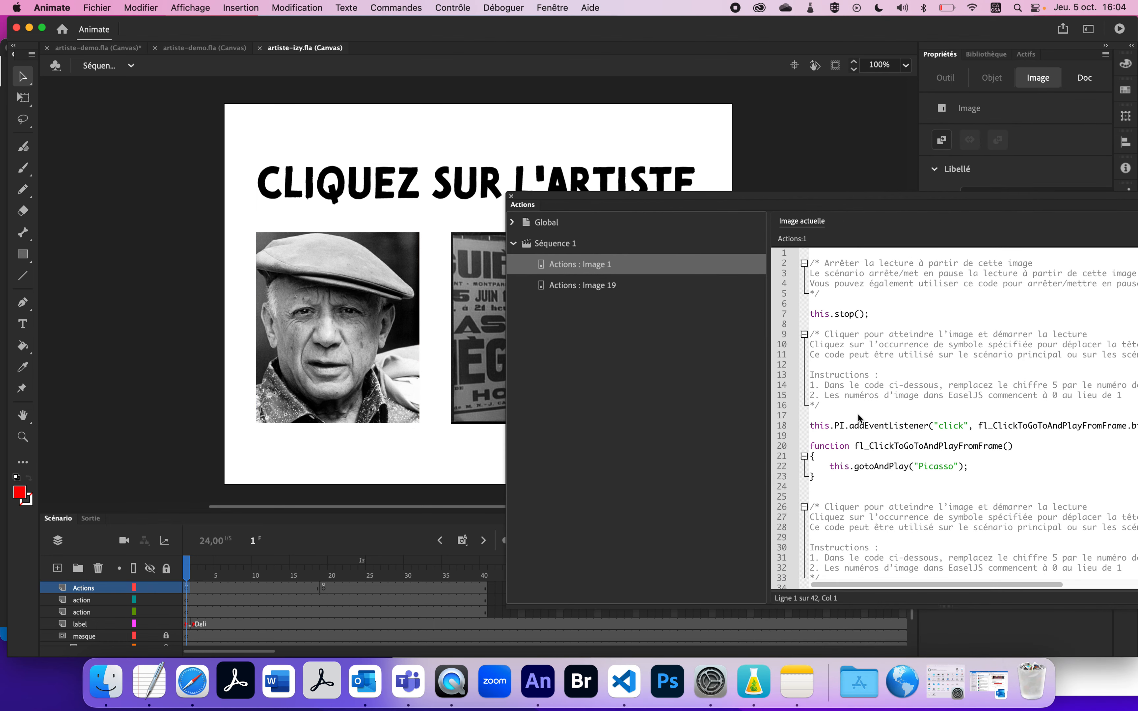
{"action": "left_click_drag", "start_coordinate": [860, 194], "coordinate": [754, 203]}
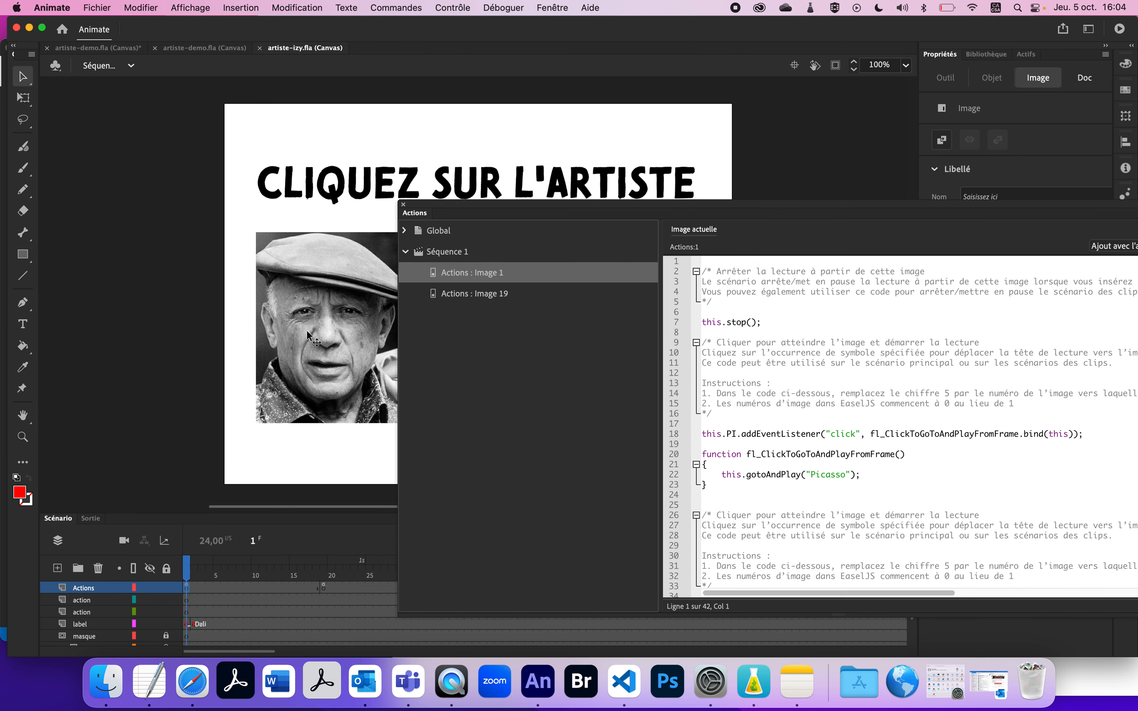
{"action": "scroll", "coordinate": [898, 476], "scroll_direction": "down", "scroll_amount": 3}
{"action": "scroll", "coordinate": [898, 482], "scroll_direction": "down", "scroll_amount": 2}
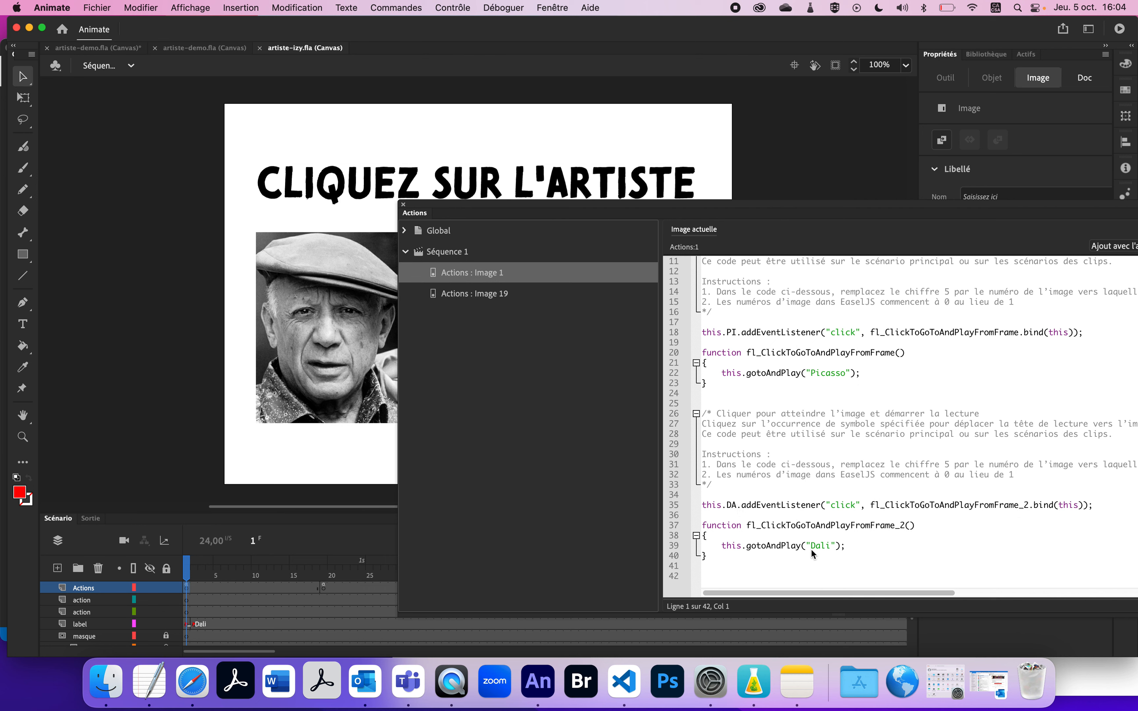
Test artiste-izy.fla in the browser by activating the Dalí and Picasso photos, and return to the timeline in Animate.
{"action": "key", "text": "super+Return"}
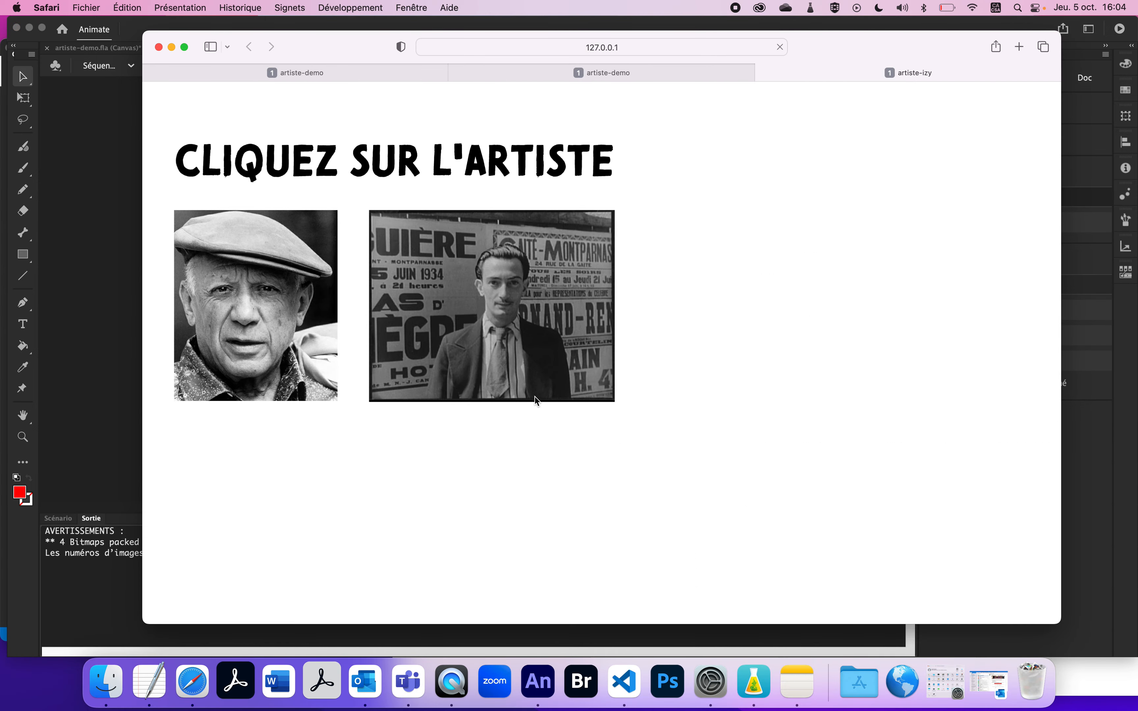
{"action": "left_click", "coordinate": [424, 309]}
{"action": "left_click", "coordinate": [301, 325]}
{"action": "left_click", "coordinate": [30, 332]}
{"action": "left_click", "coordinate": [58, 518]}
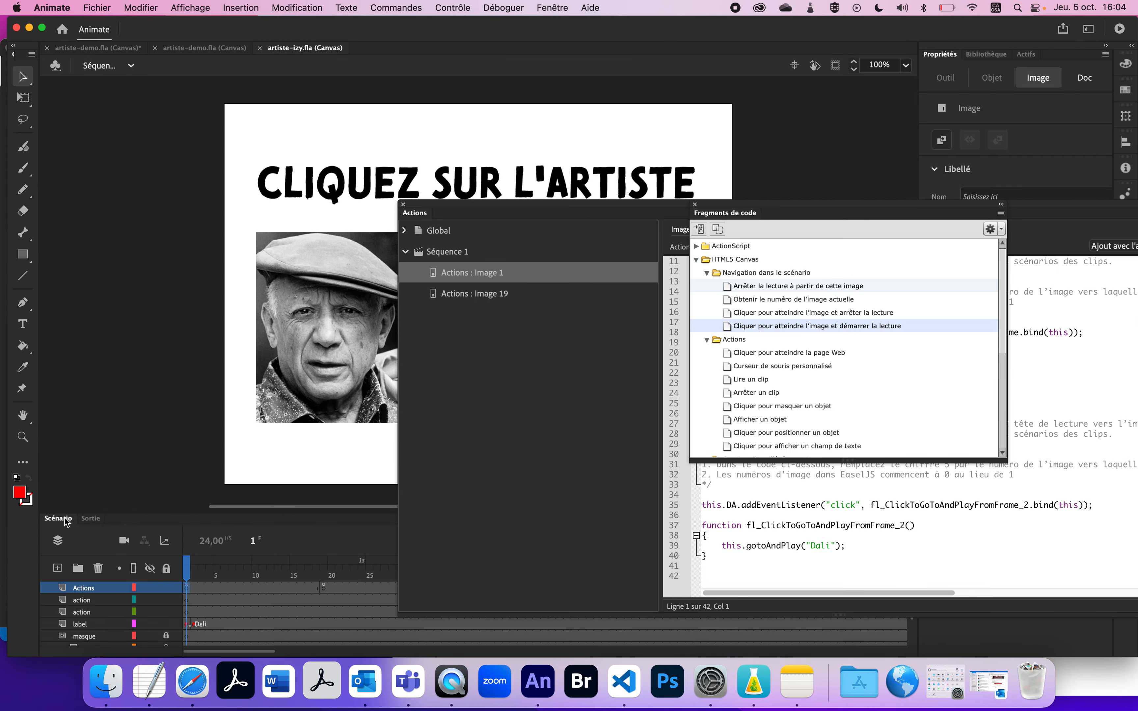
Enlarge the timeline to show every layer and move the Actions and code snippets windows off it.
{"action": "left_click_drag", "start_coordinate": [588, 202], "coordinate": [910, 175]}
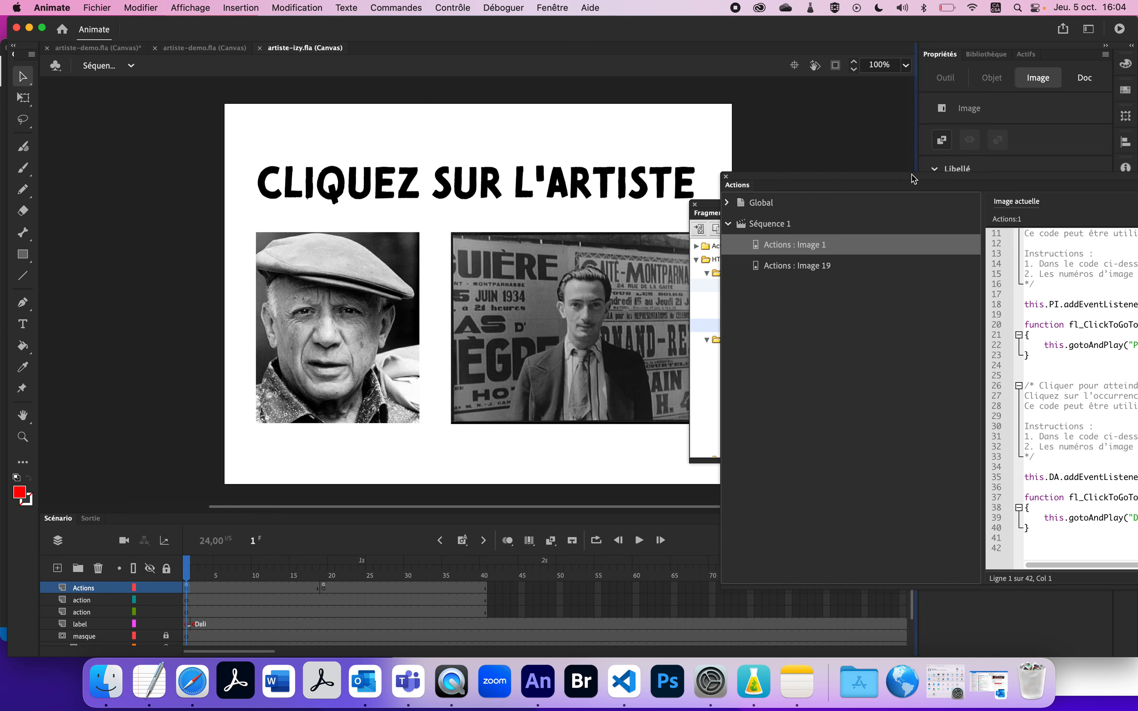
{"action": "scroll", "coordinate": [502, 475], "scroll_direction": "down", "scroll_amount": 10}
{"action": "scroll", "coordinate": [502, 475], "scroll_direction": "up", "scroll_amount": 5}
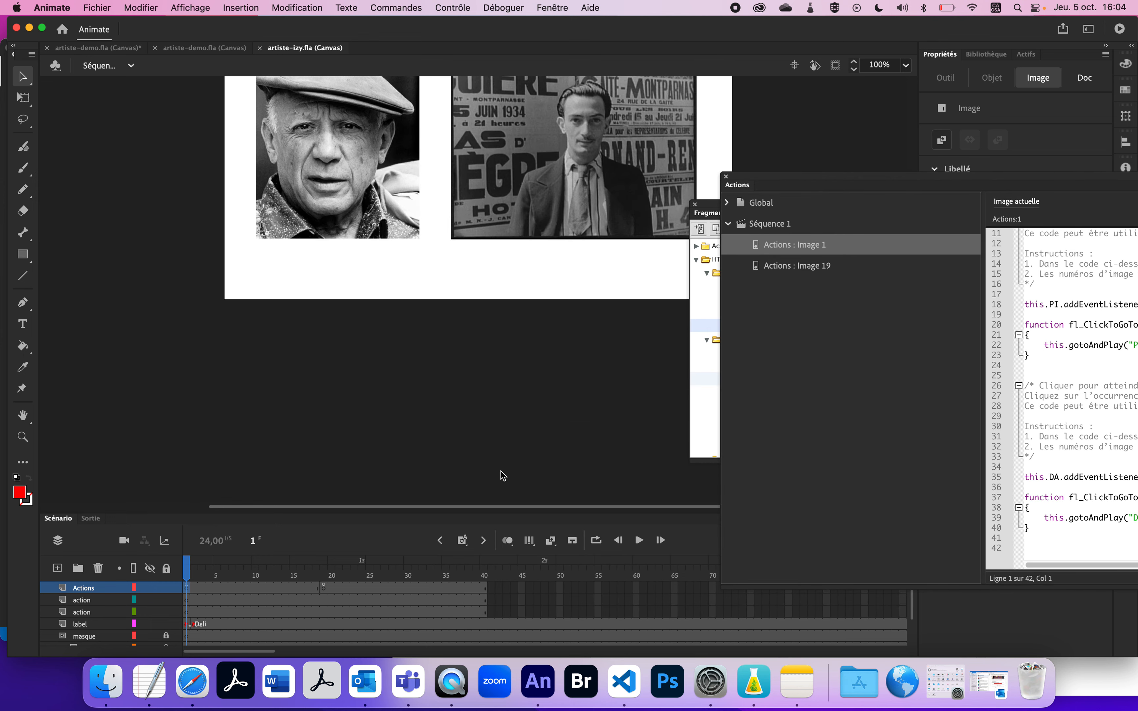
{"action": "scroll", "coordinate": [502, 475], "scroll_direction": "down", "scroll_amount": 5}
{"action": "scroll", "coordinate": [489, 502], "scroll_direction": "right", "scroll_amount": 4}
{"action": "scroll", "coordinate": [489, 501], "scroll_direction": "left", "scroll_amount": 8}
{"action": "scroll", "coordinate": [489, 502], "scroll_direction": "right", "scroll_amount": 6}
{"action": "key", "text": "c"}
{"action": "key", "text": "z"}
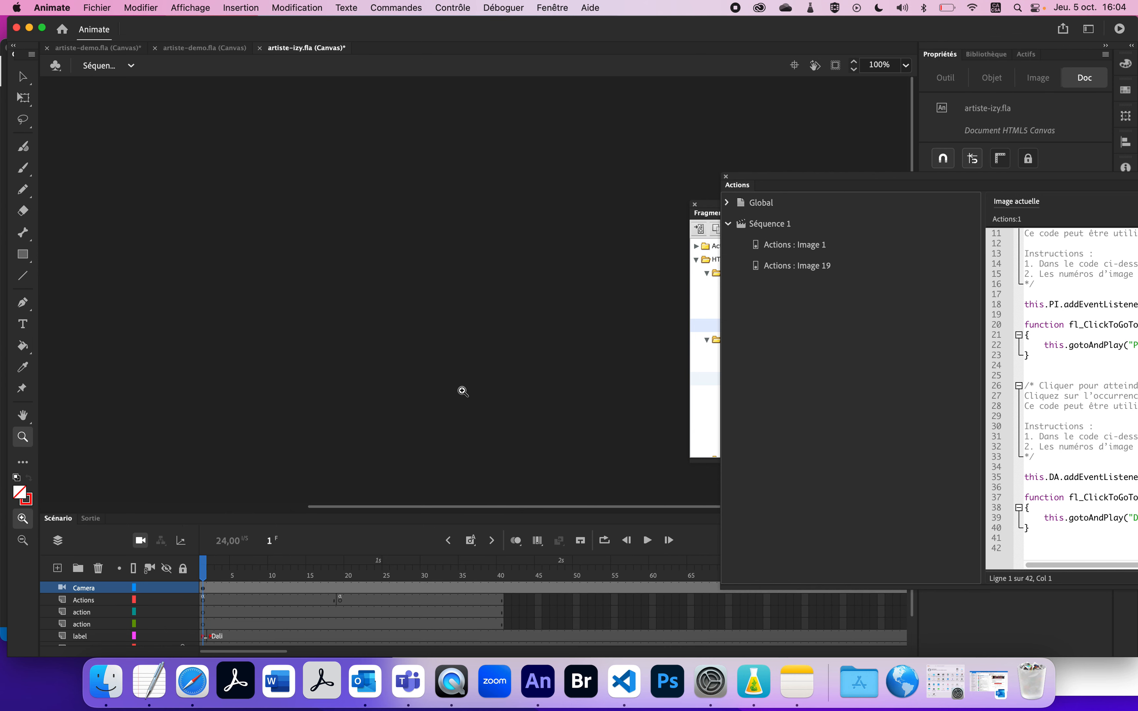
{"action": "left_click_drag", "start_coordinate": [405, 512], "coordinate": [441, 211]}
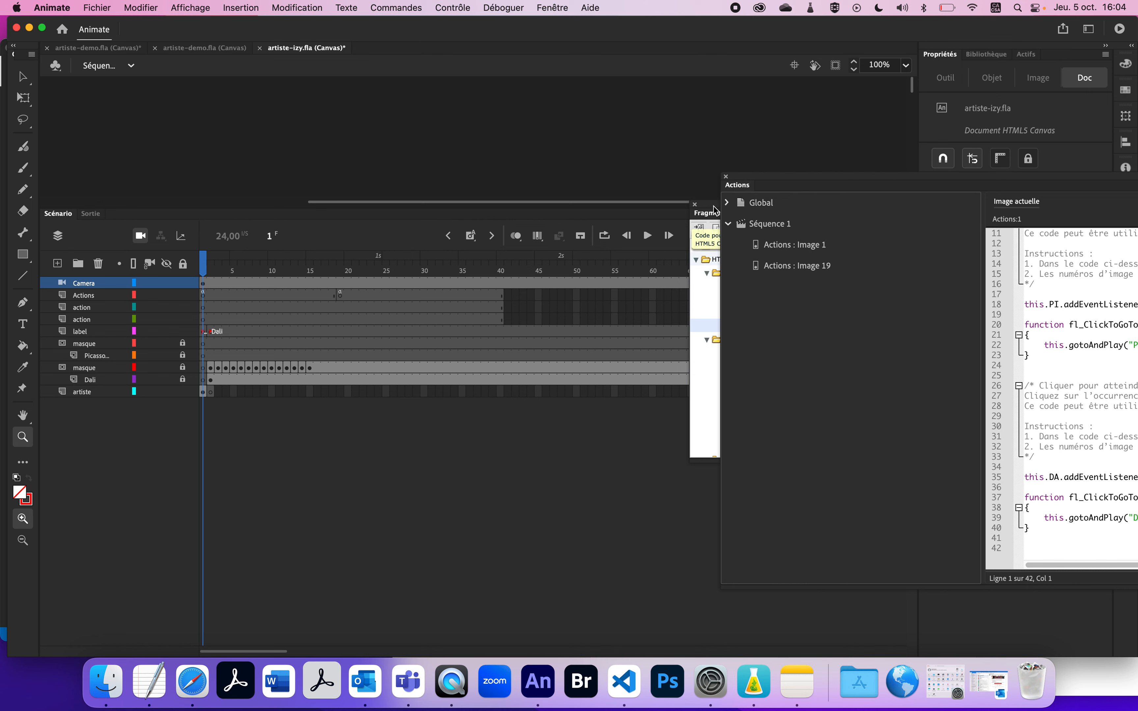
{"action": "left_click_drag", "start_coordinate": [711, 206], "coordinate": [872, 238]}
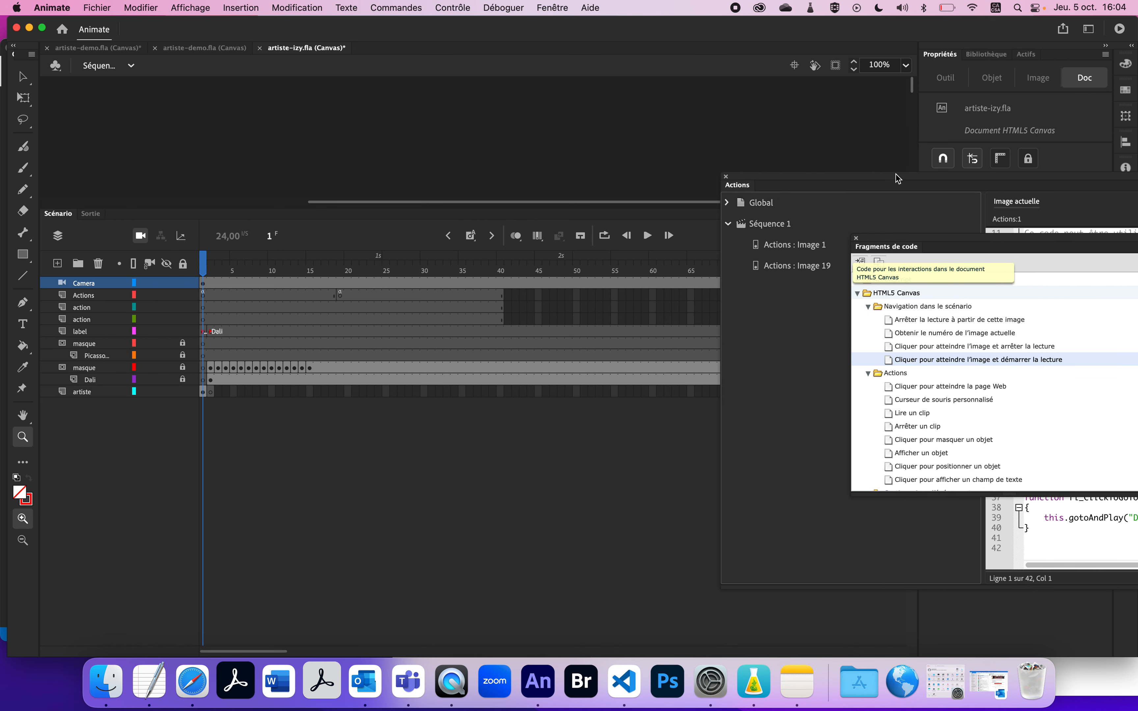
{"action": "left_click_drag", "start_coordinate": [893, 179], "coordinate": [1112, 404]}
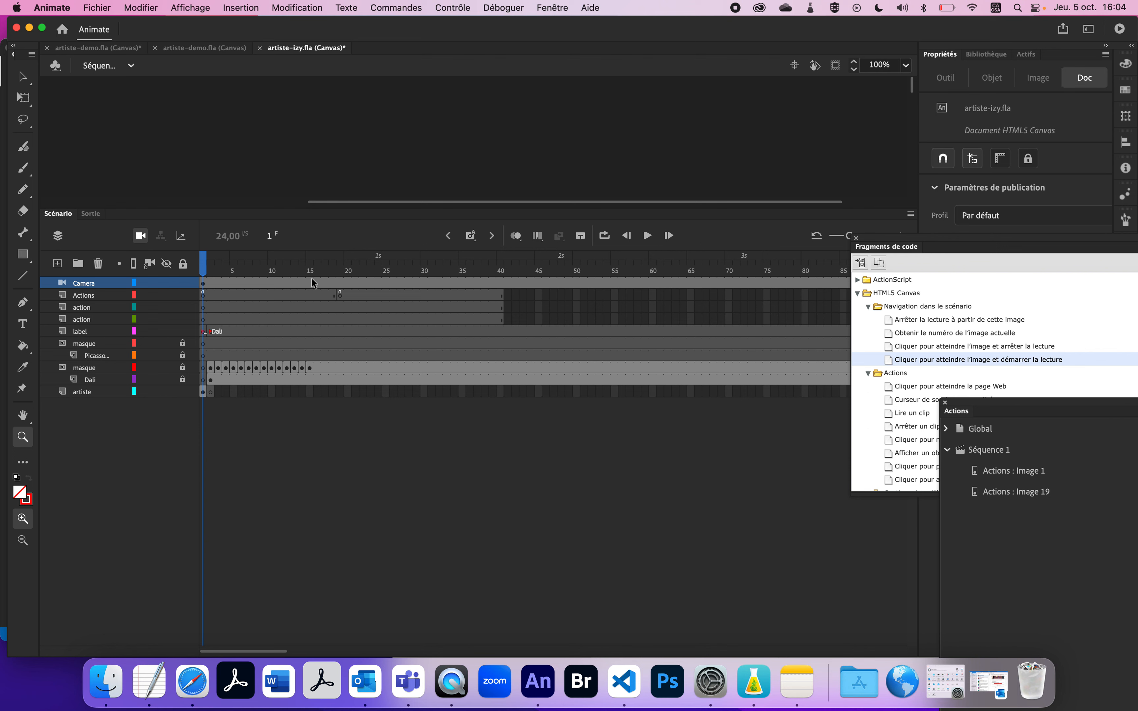
Select frames 16 to 18 on the layers from Actions down to Dali and insert 21 more frames there.
{"action": "left_click_drag", "start_coordinate": [320, 291], "coordinate": [334, 379]}
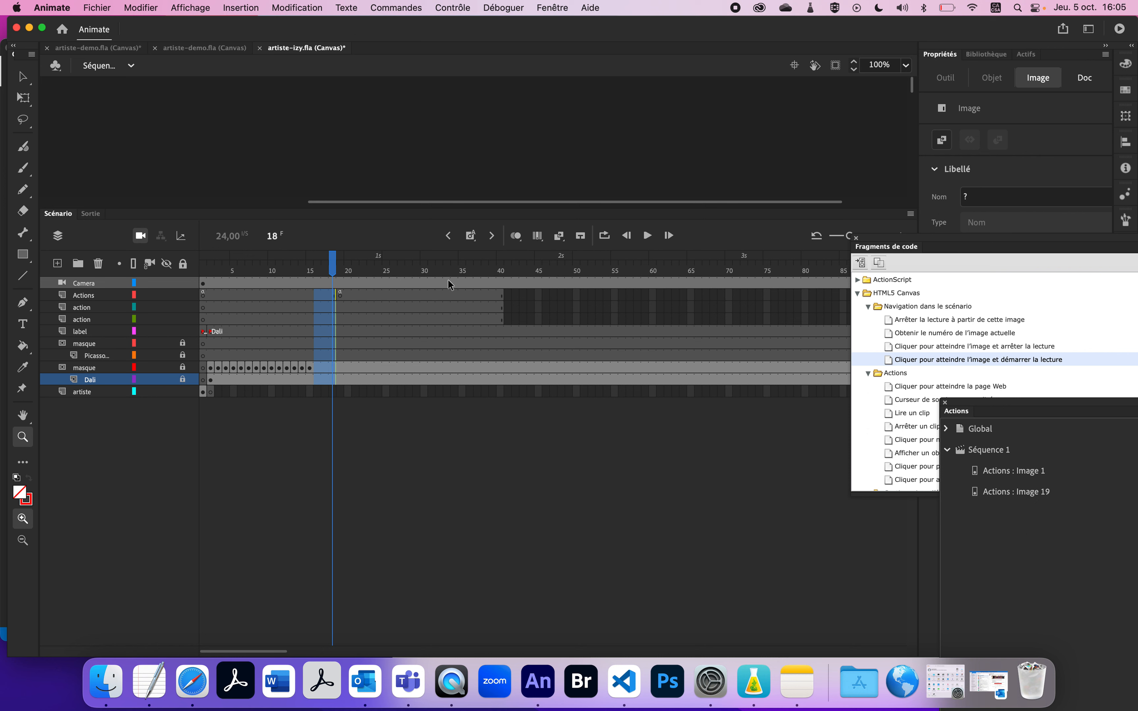
{"action": "key", "text": "F5"}
{"action": "key", "text": "F5"}
{"action": "key", "text": "F5"}
{"action": "key", "text": "F5"}
{"action": "key", "text": "F5"}
{"action": "key", "text": "F5"}
{"action": "key", "text": "F5"}
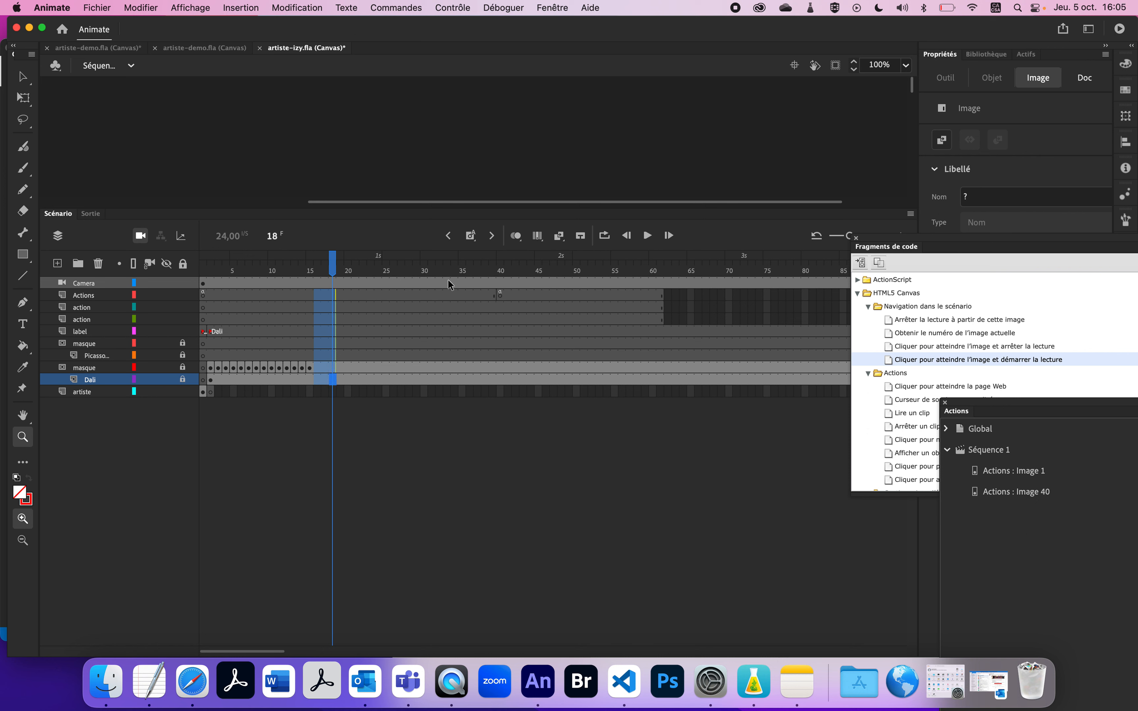
Test the lengthened animation in the browser with the Dalí photo, and go back to Animate.
{"action": "key", "text": "super+Return"}
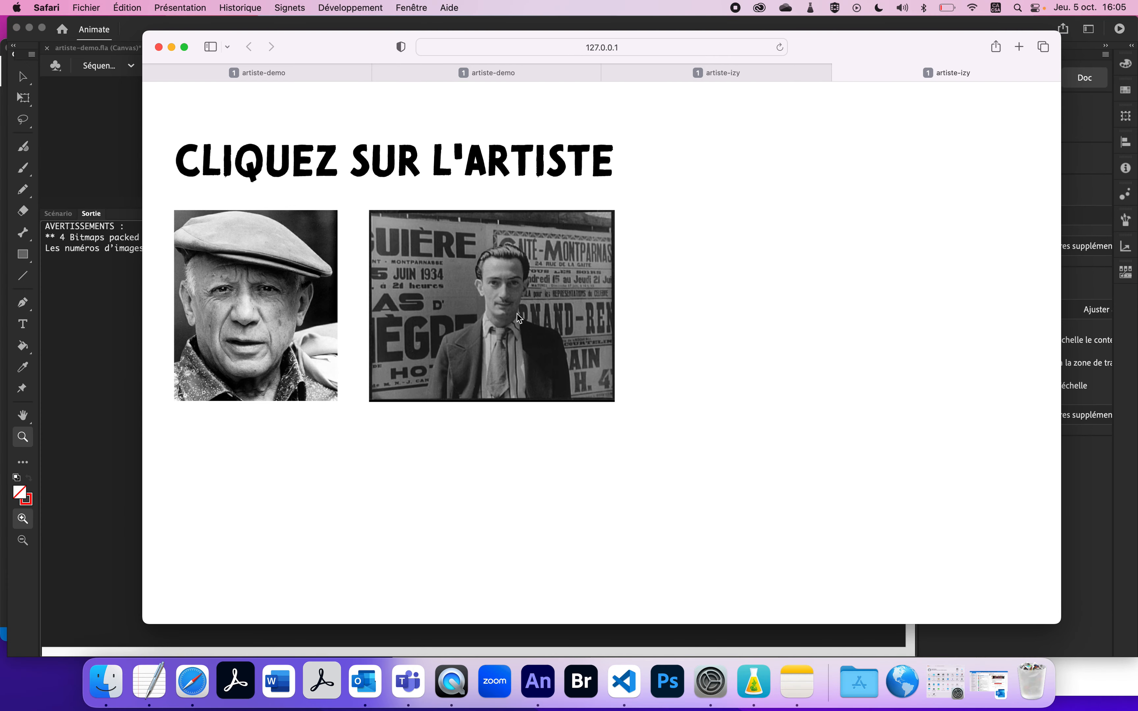
{"action": "left_click", "coordinate": [516, 314]}
{"action": "left_click", "coordinate": [104, 121]}
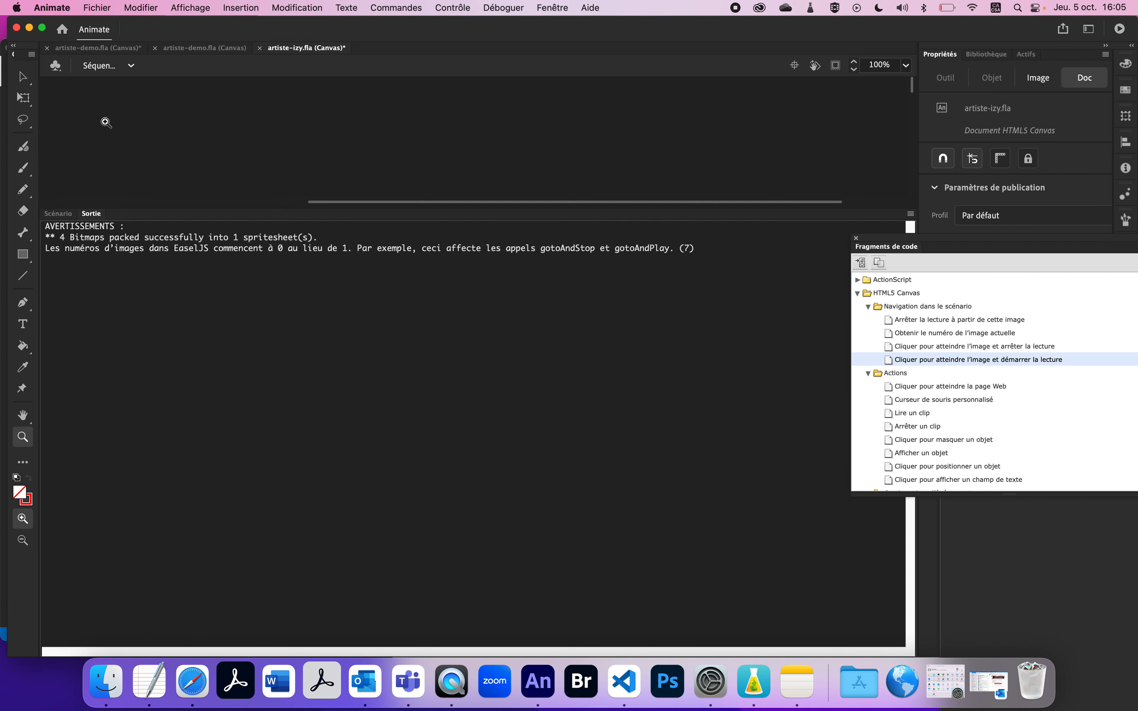
Save artiste-izy.fla and publish it, with the timeline back on display.
{"action": "key", "text": "super+s"}
{"action": "left_click", "coordinate": [75, 214]}
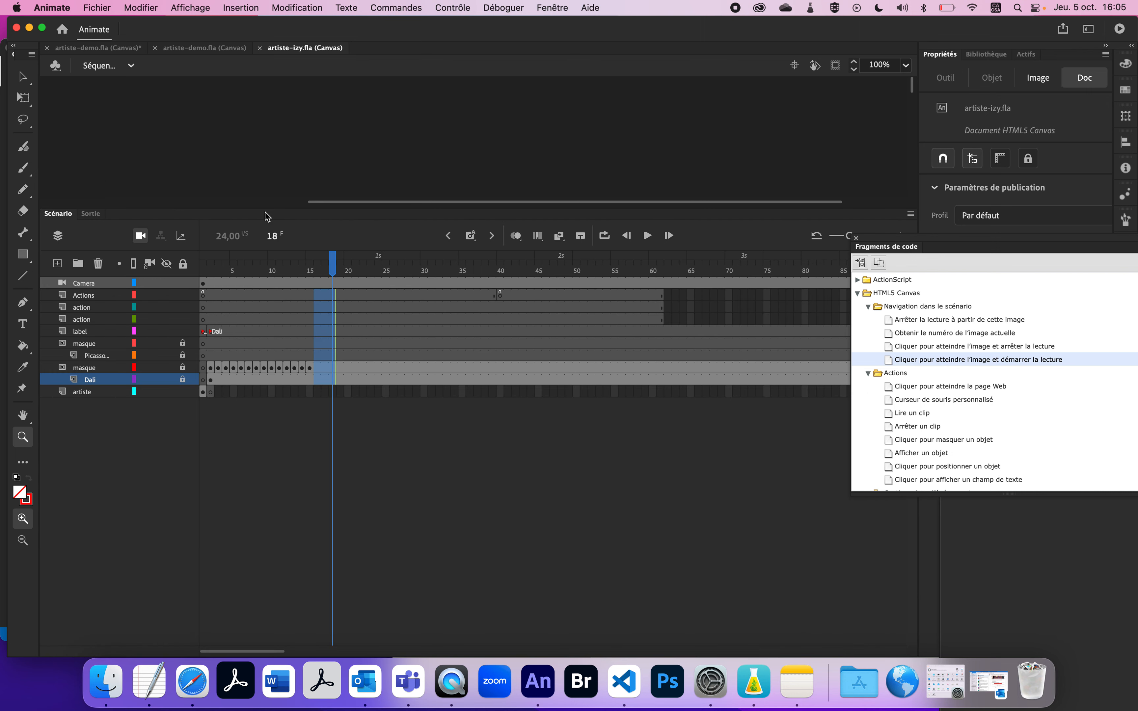
{"action": "left_click", "coordinate": [112, 5]}
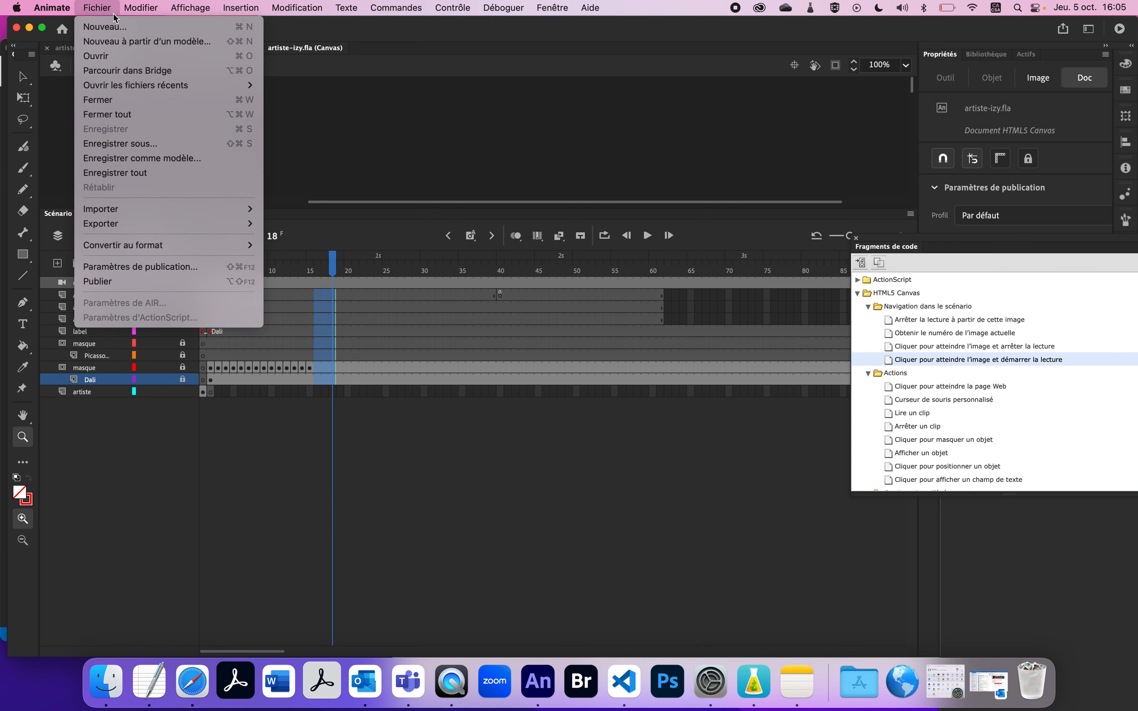
{"action": "left_click", "coordinate": [165, 276]}
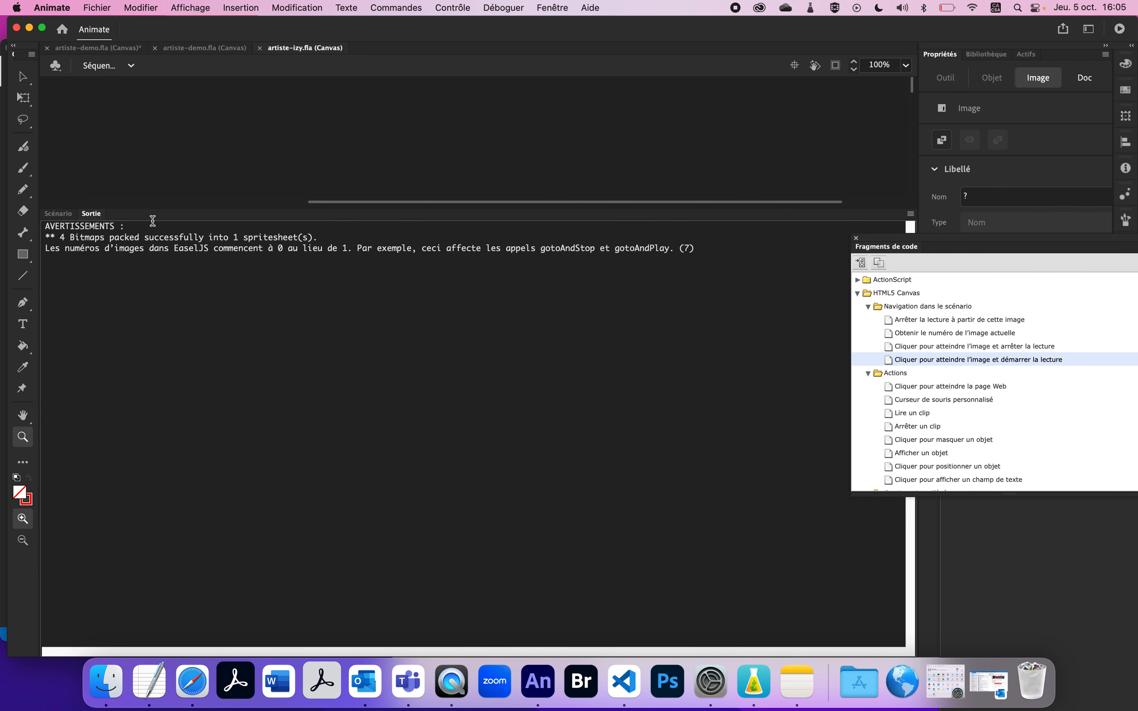
{"action": "left_click", "coordinate": [58, 213]}
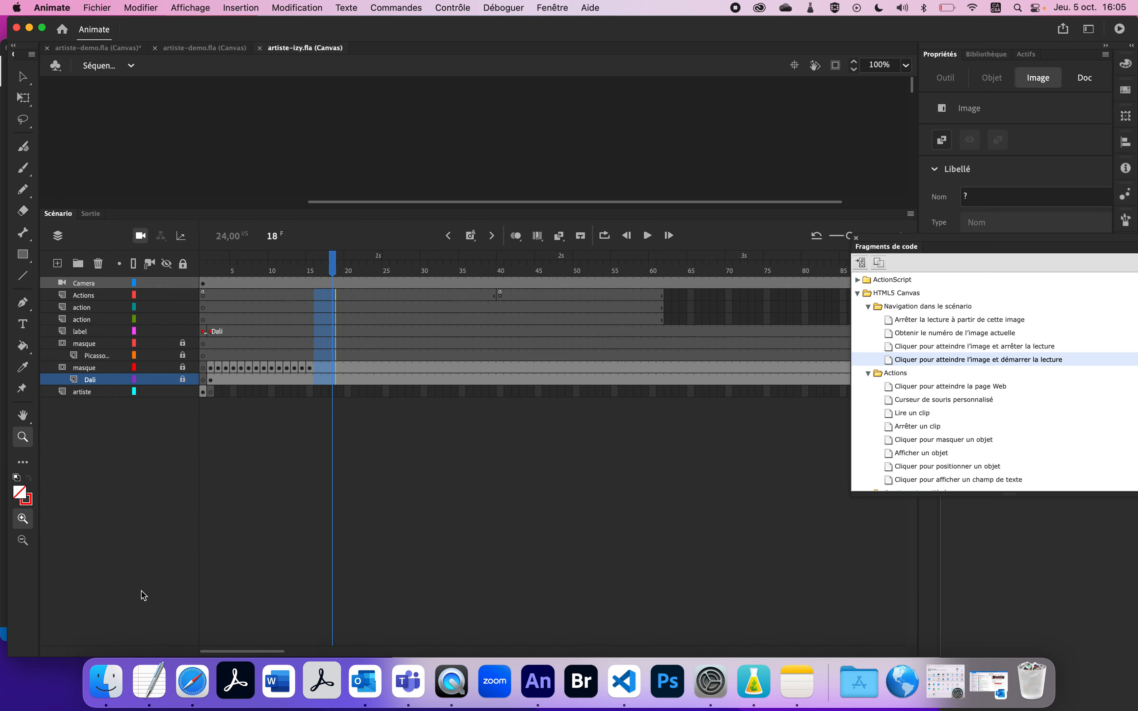
Switch to Finder and open the demo-artiste folder on the desktop (Bureau).
{"action": "left_click", "coordinate": [106, 684]}
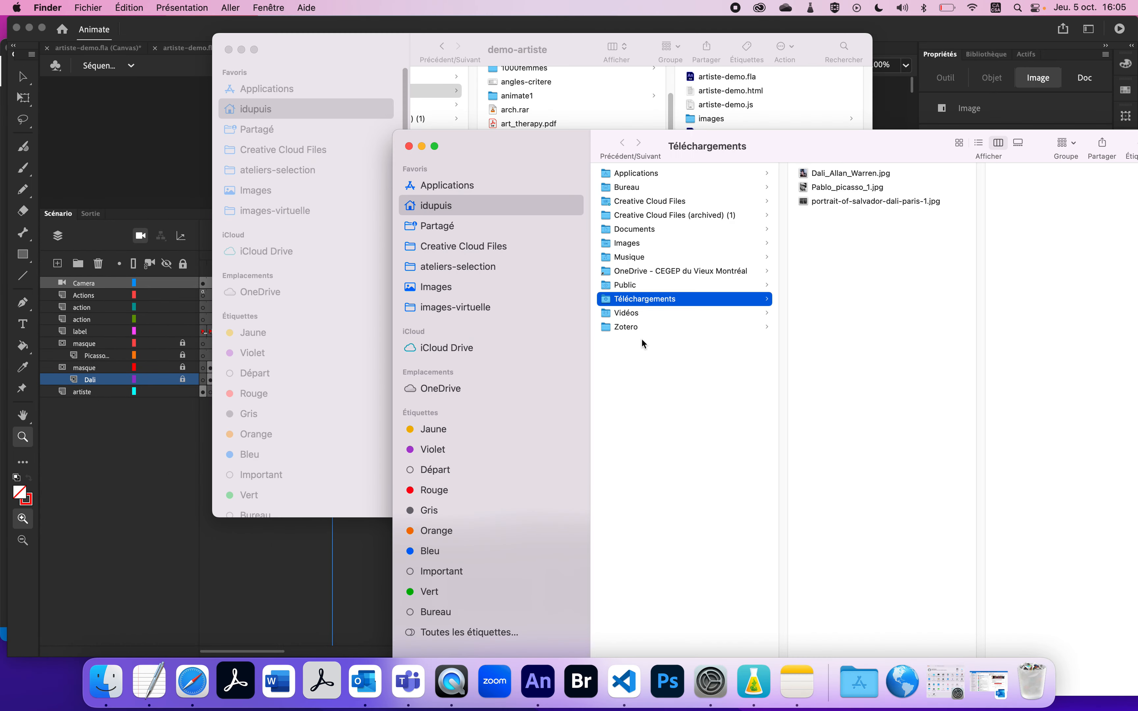
{"action": "left_click", "coordinate": [659, 193]}
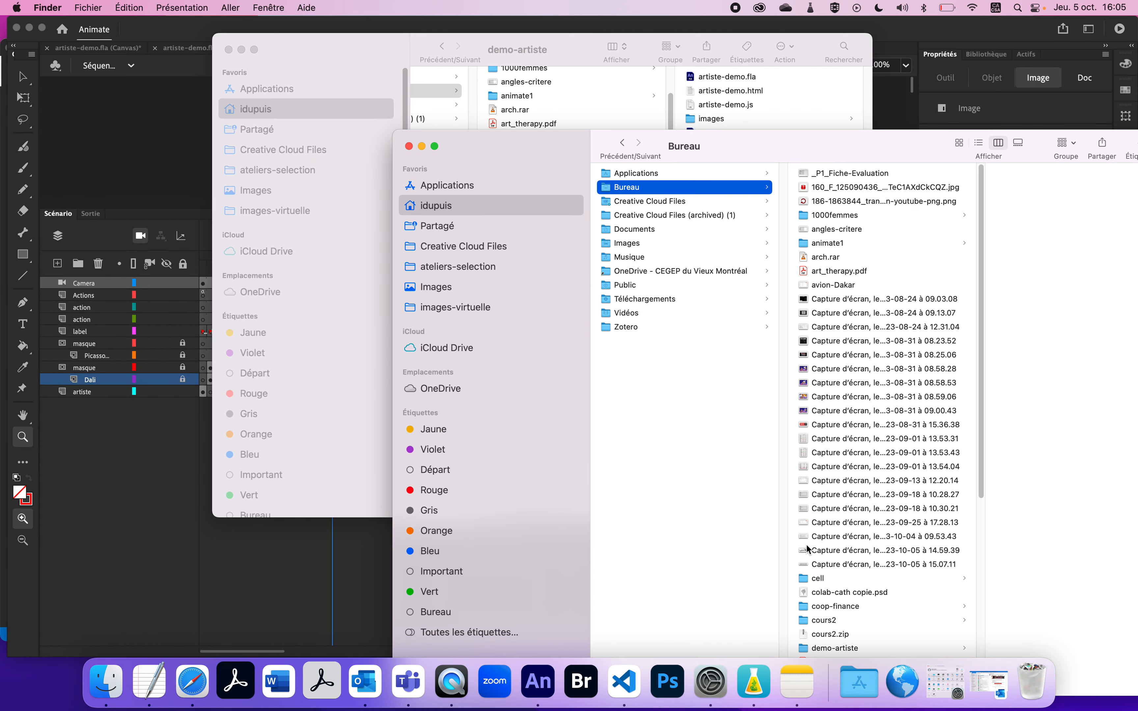
{"action": "scroll", "coordinate": [805, 545], "scroll_direction": "down", "scroll_amount": 5}
{"action": "left_click_drag", "start_coordinate": [854, 144], "coordinate": [686, 6]}
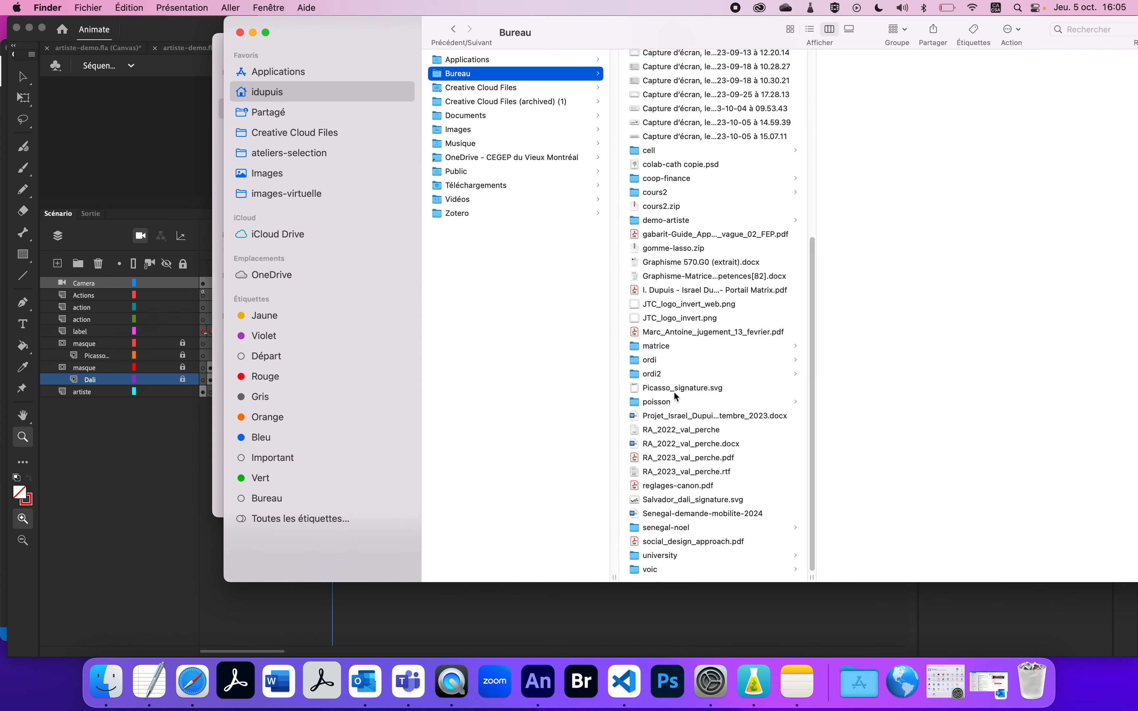
{"action": "scroll", "coordinate": [677, 368], "scroll_direction": "up", "scroll_amount": 10}
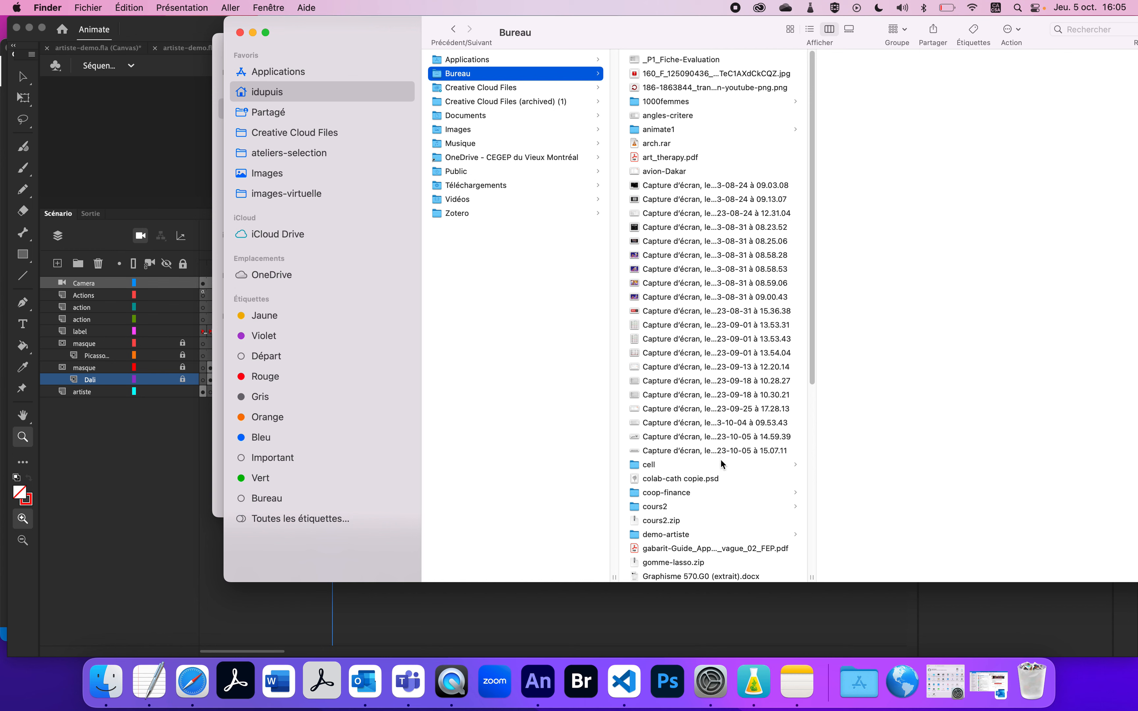
{"action": "left_click", "coordinate": [664, 133]}
{"action": "scroll", "coordinate": [741, 355], "scroll_direction": "down", "scroll_amount": 5}
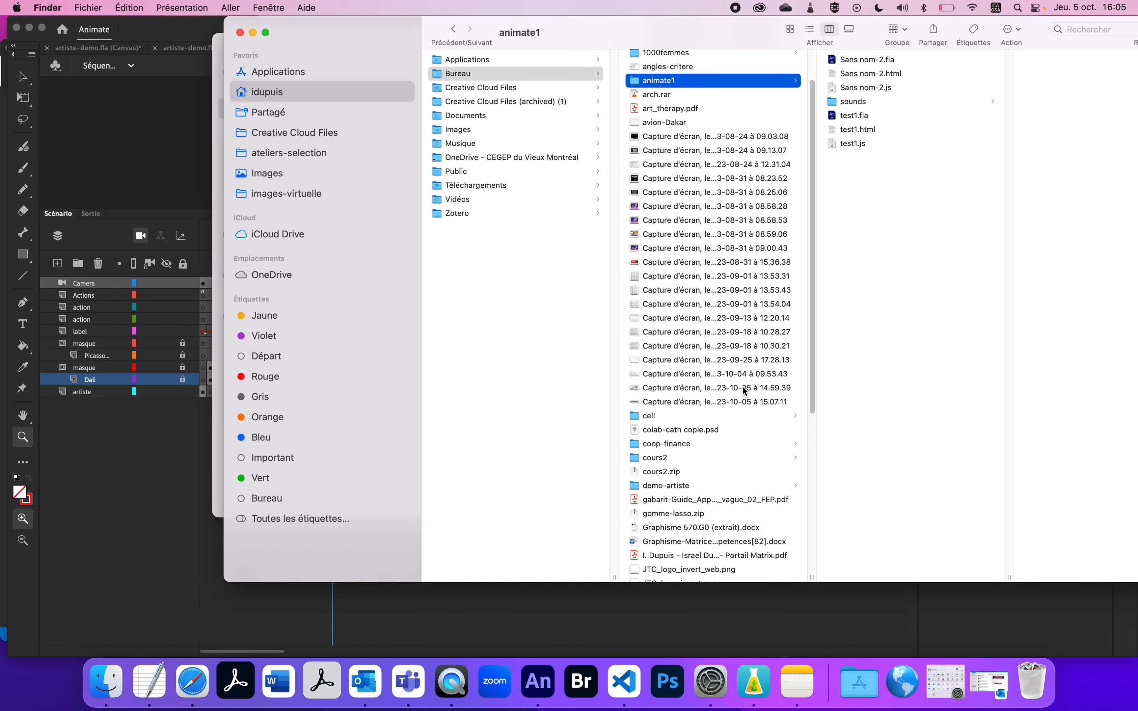
{"action": "left_click", "coordinate": [716, 452]}
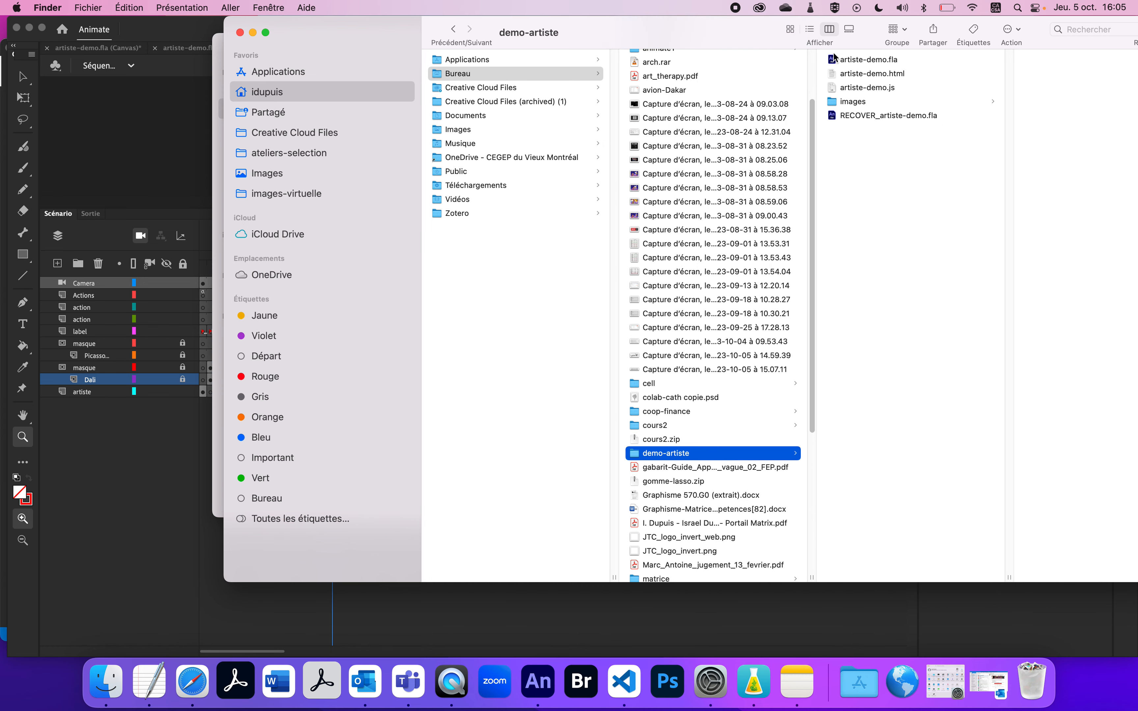
Examine the published artiste-demo.html and artiste-demo.js files in the demo-artiste folder.
{"action": "left_click_drag", "start_coordinate": [758, 31], "coordinate": [589, 56]}
{"action": "left_click", "coordinate": [711, 100]}
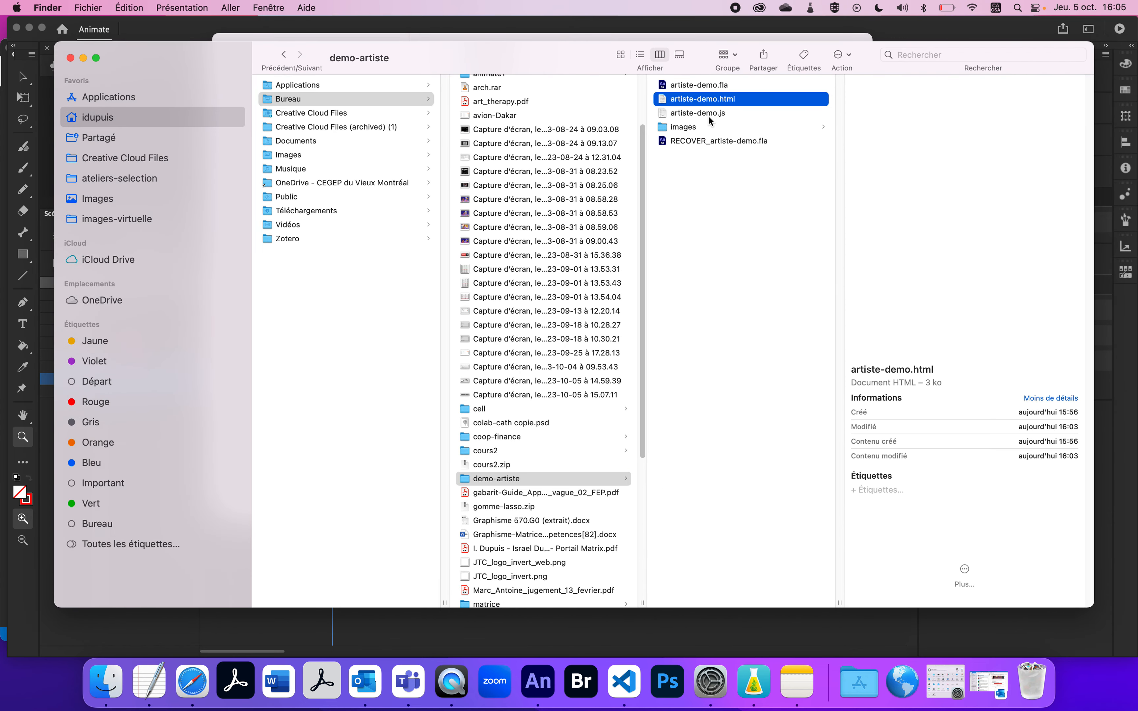
{"action": "left_click", "coordinate": [709, 114]}
{"action": "left_click", "coordinate": [743, 96]}
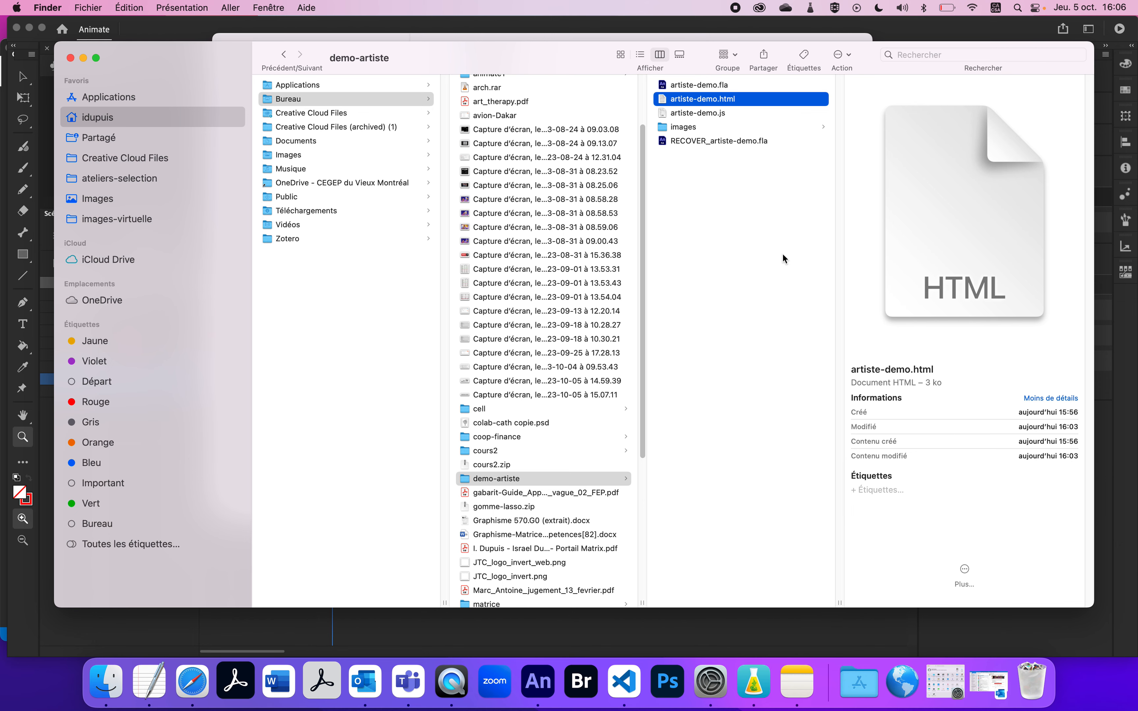
Switch to Visual Studio Code with artiste-izy.html and review the commands for opening a folder.
{"action": "left_click", "coordinate": [618, 698]}
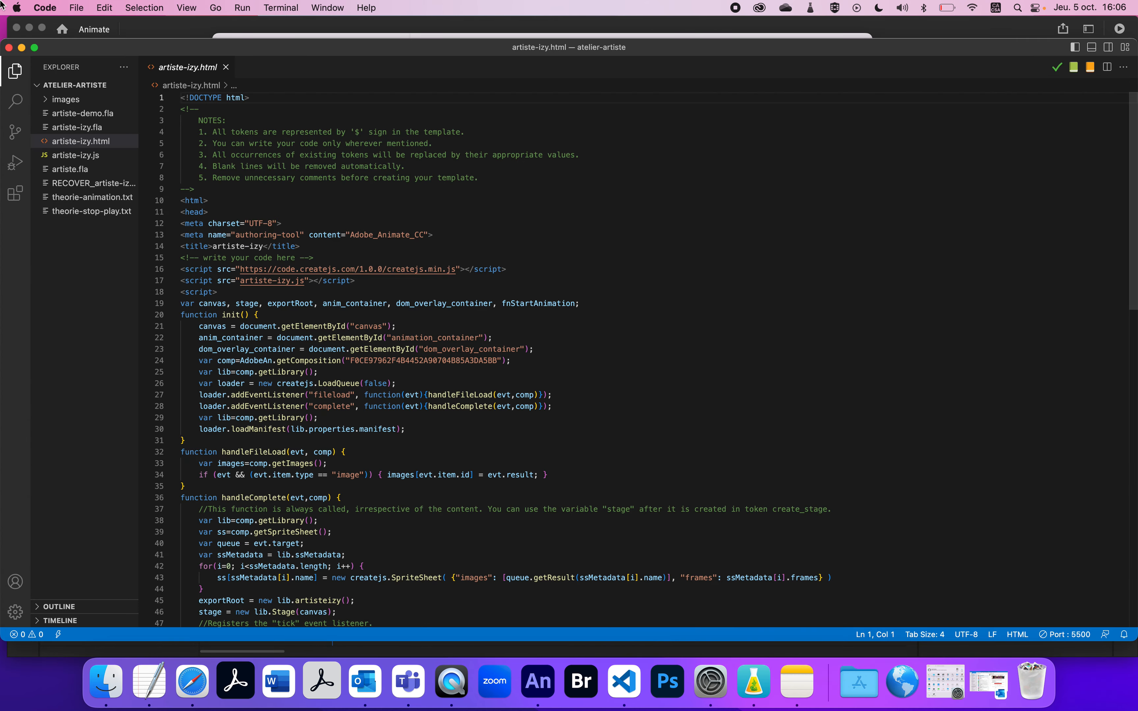
{"action": "left_click", "coordinate": [78, 8]}
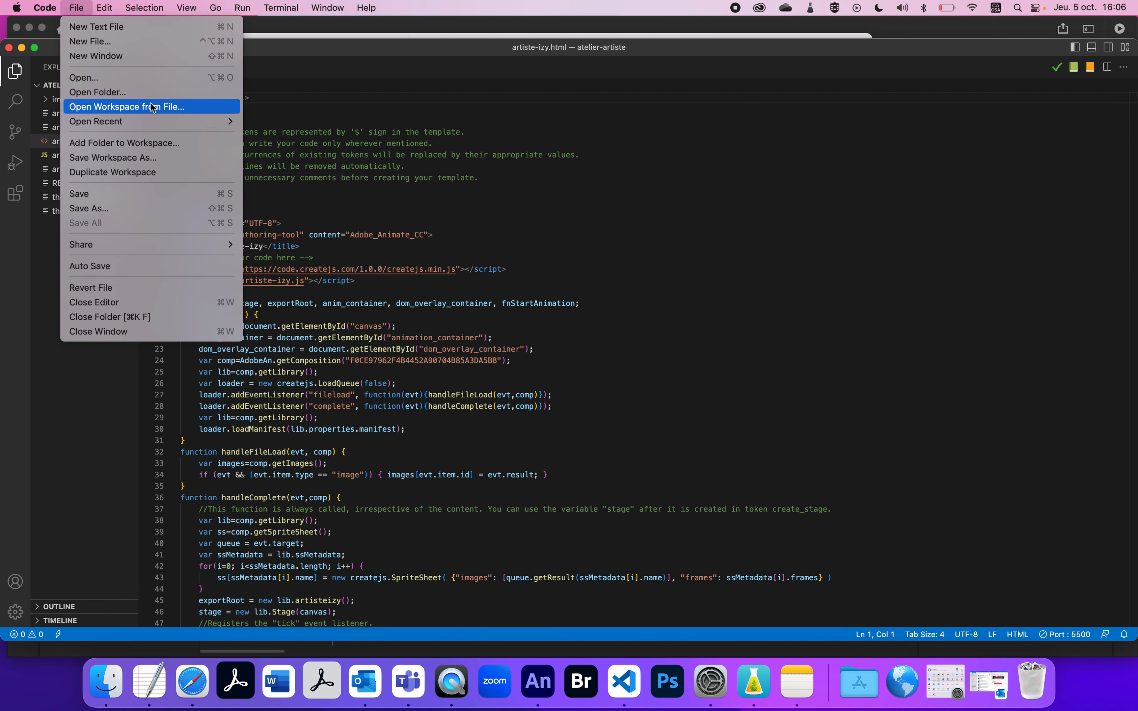
{"action": "left_click", "coordinate": [1012, 340]}
{"action": "left_click", "coordinate": [76, 7]}
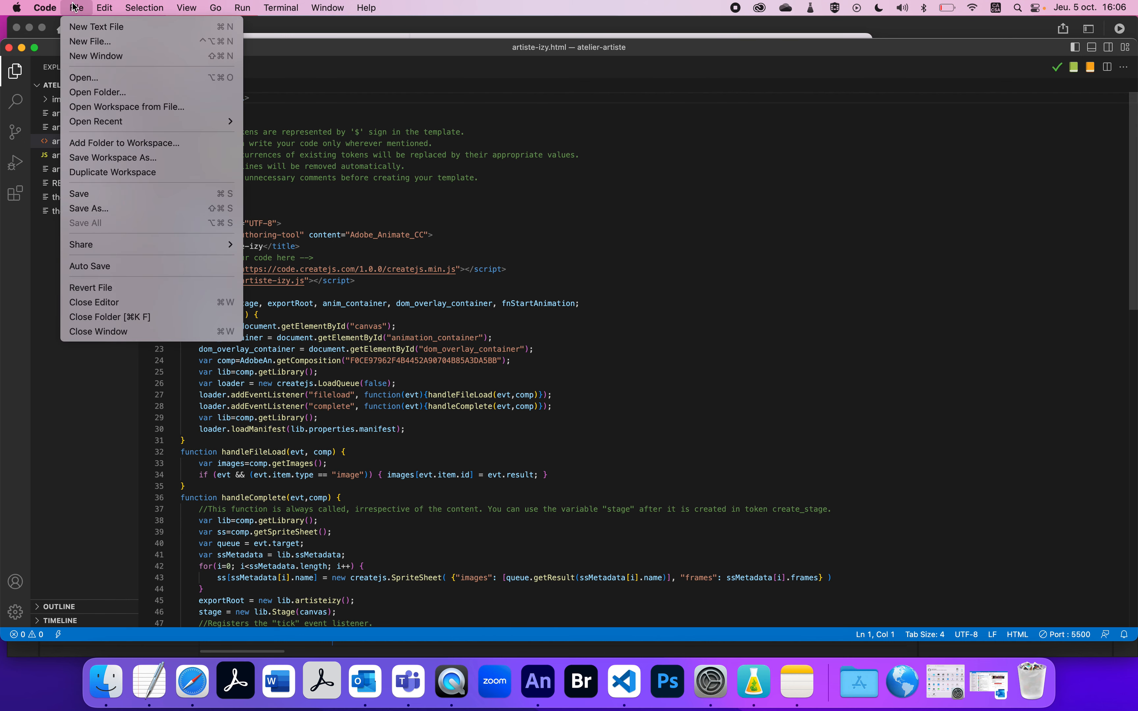
{"action": "left_click", "coordinate": [698, 381]}
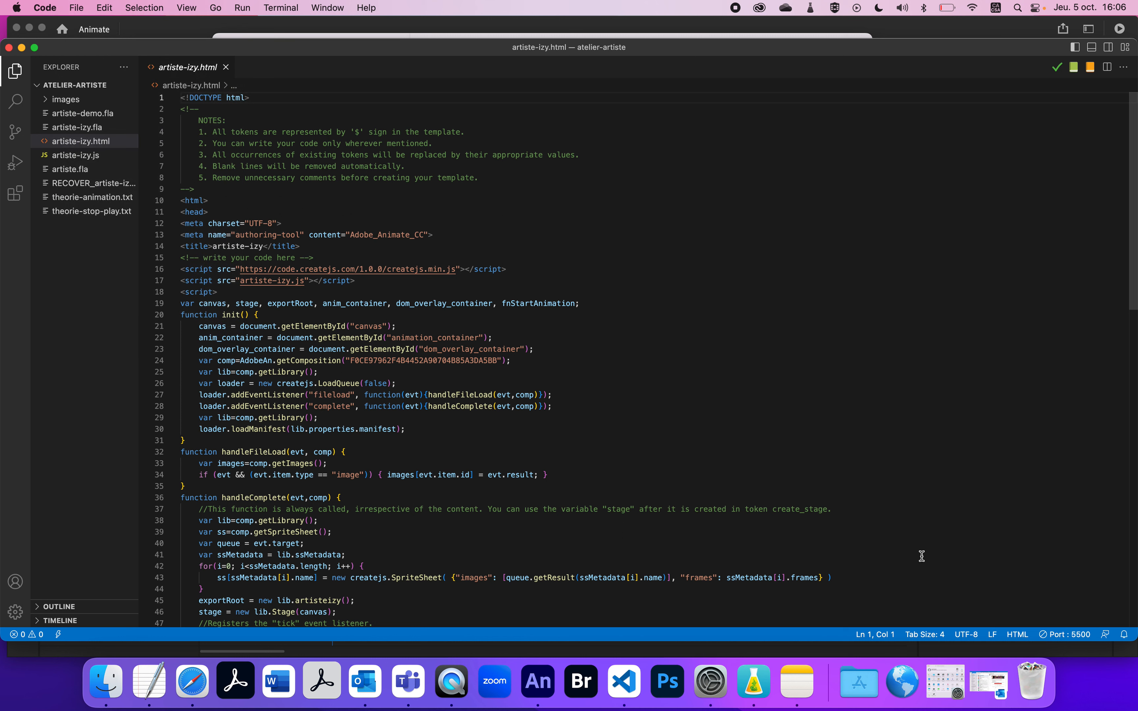
Preview artiste-izy.html in the browser through the local live server and test the Dalí and Picasso photos.
{"action": "left_click", "coordinate": [1056, 635]}
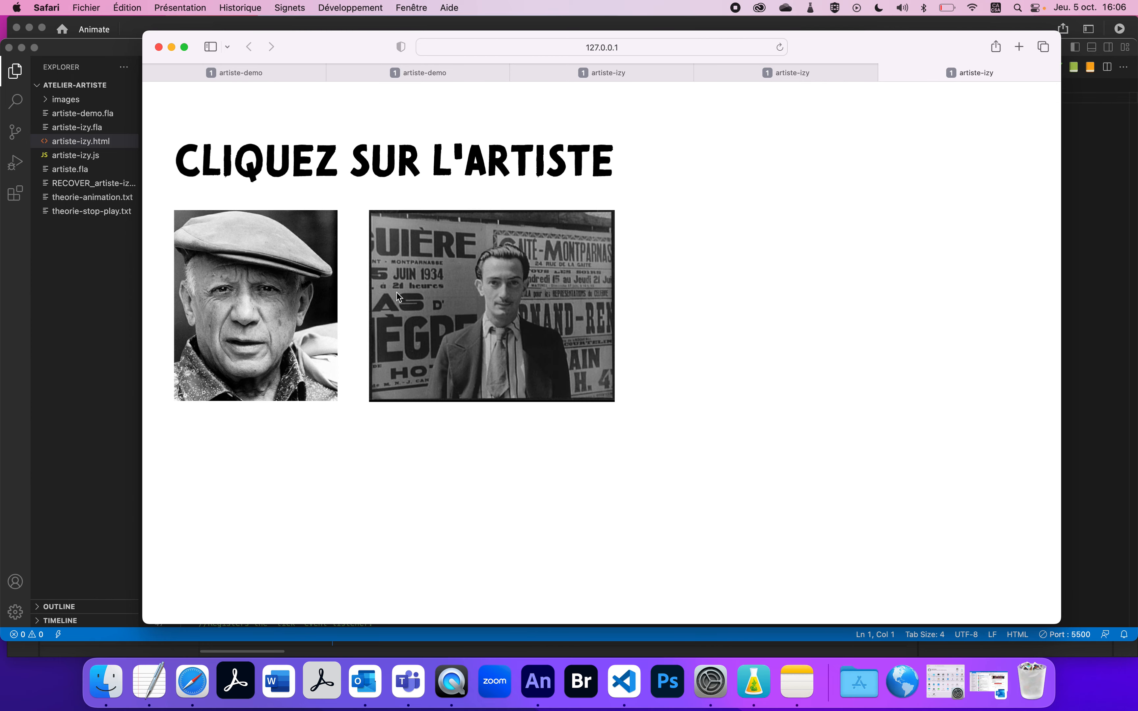
{"action": "left_click", "coordinate": [419, 297]}
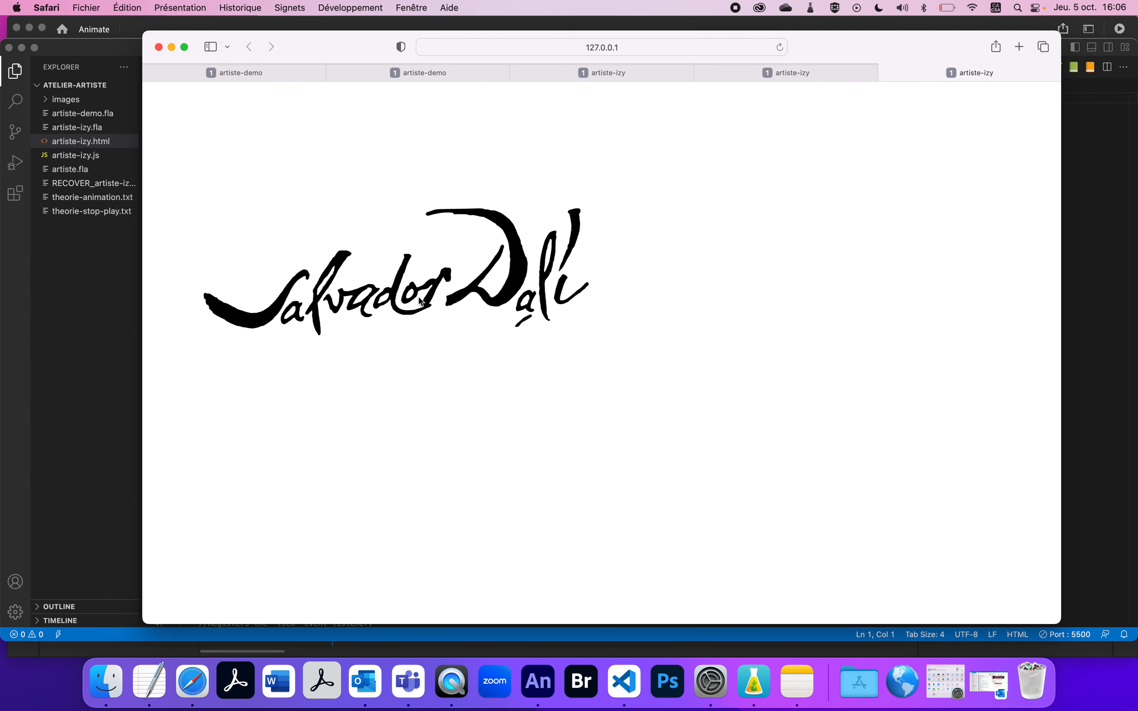
{"action": "left_click", "coordinate": [312, 297]}
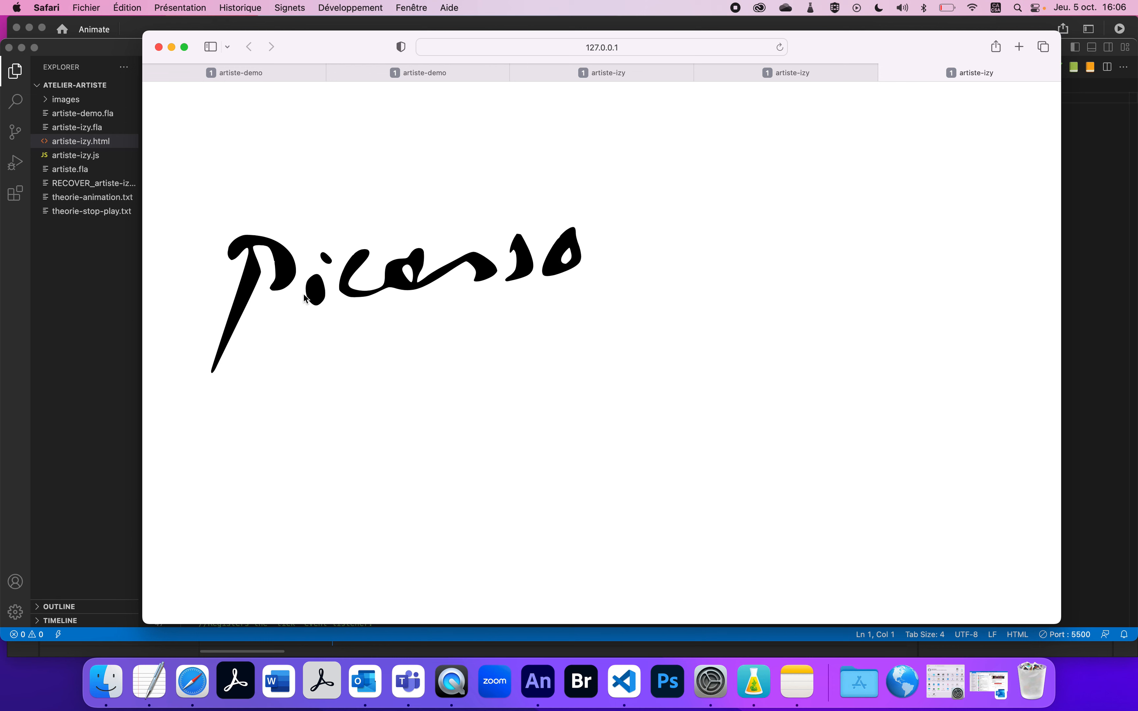